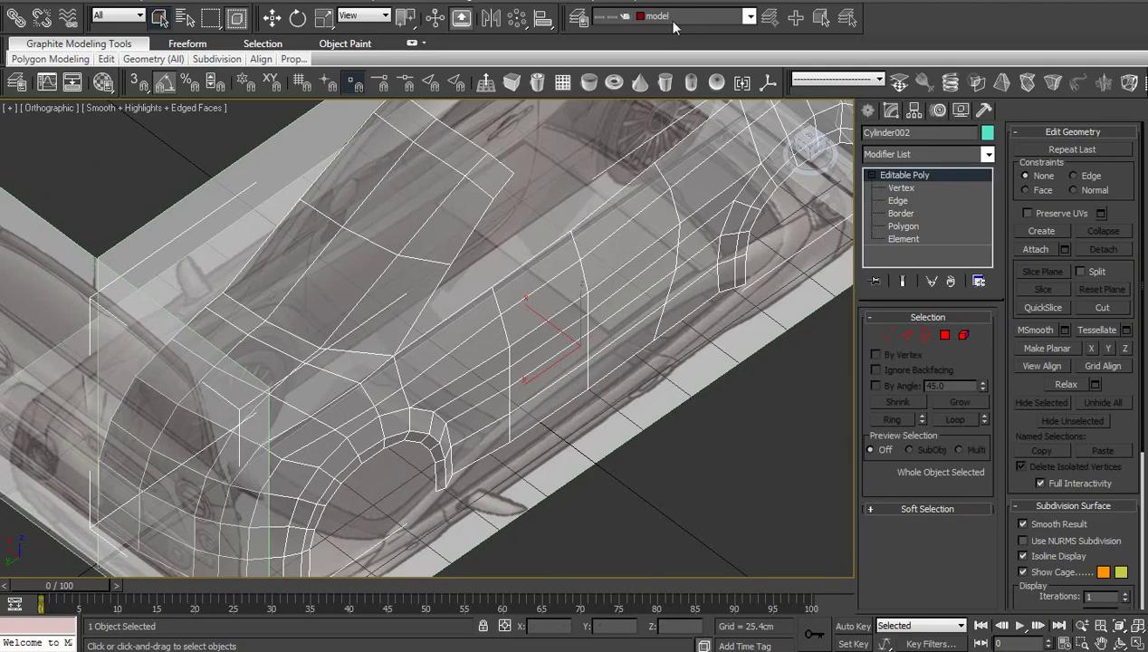
# - In Left view, select the roof strip's end edge loop and move it rearward and up
pyautogui.press('l')
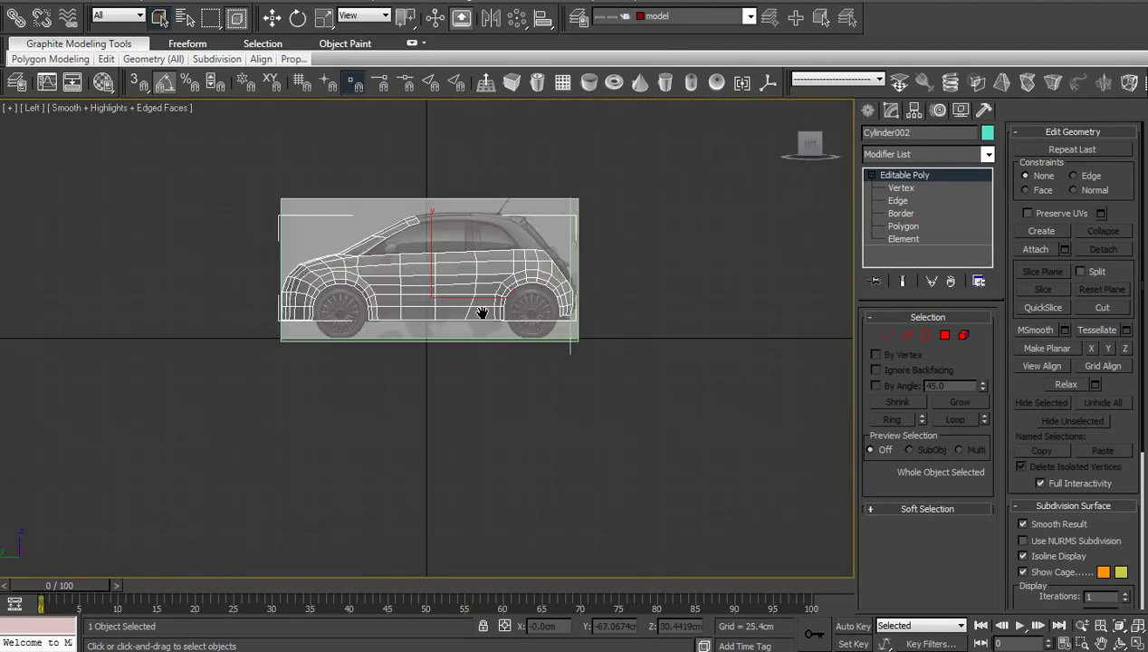
pyautogui.scroll(5, 481, 313)
pyautogui.scroll(5, 473, 328)
pyautogui.click(901, 200)
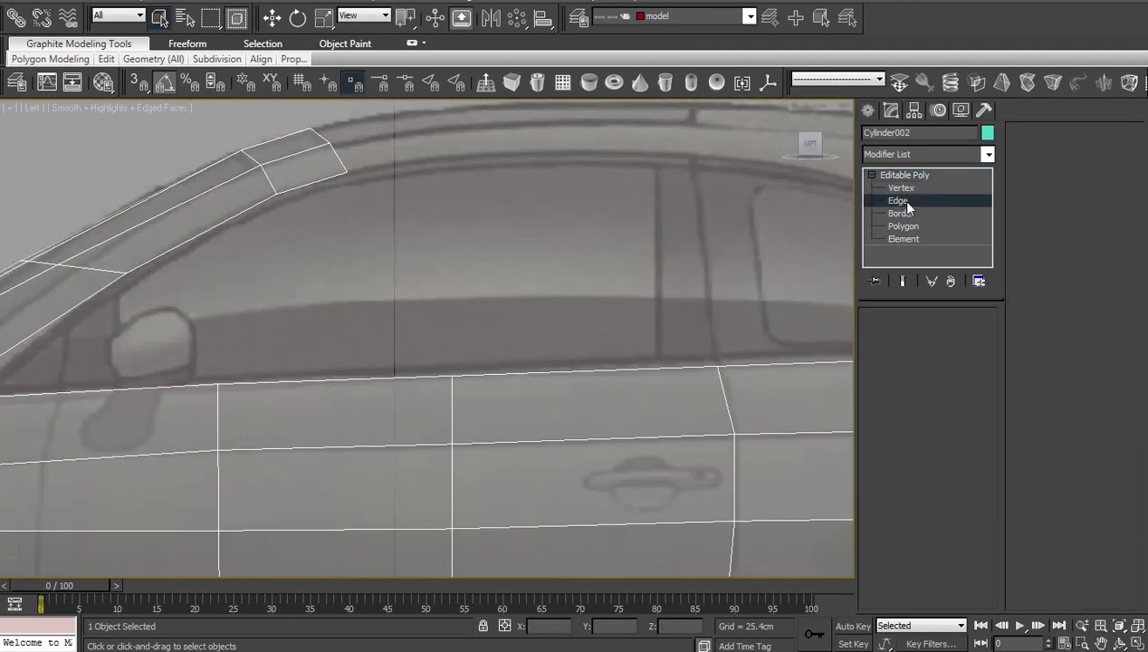
pyautogui.moveTo(427, 157); pyautogui.dragTo(497, 254, button='middle')
pyautogui.click(417, 263)
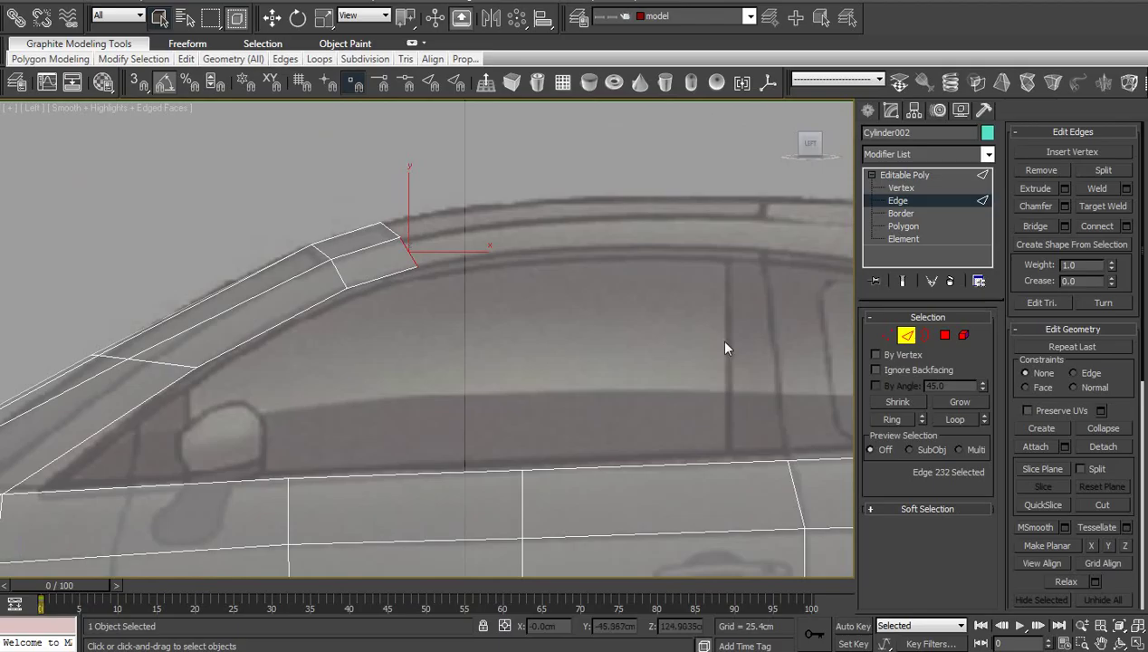
pyautogui.click(955, 419)
pyautogui.rightClick(641, 301)
pyautogui.click(655, 315)
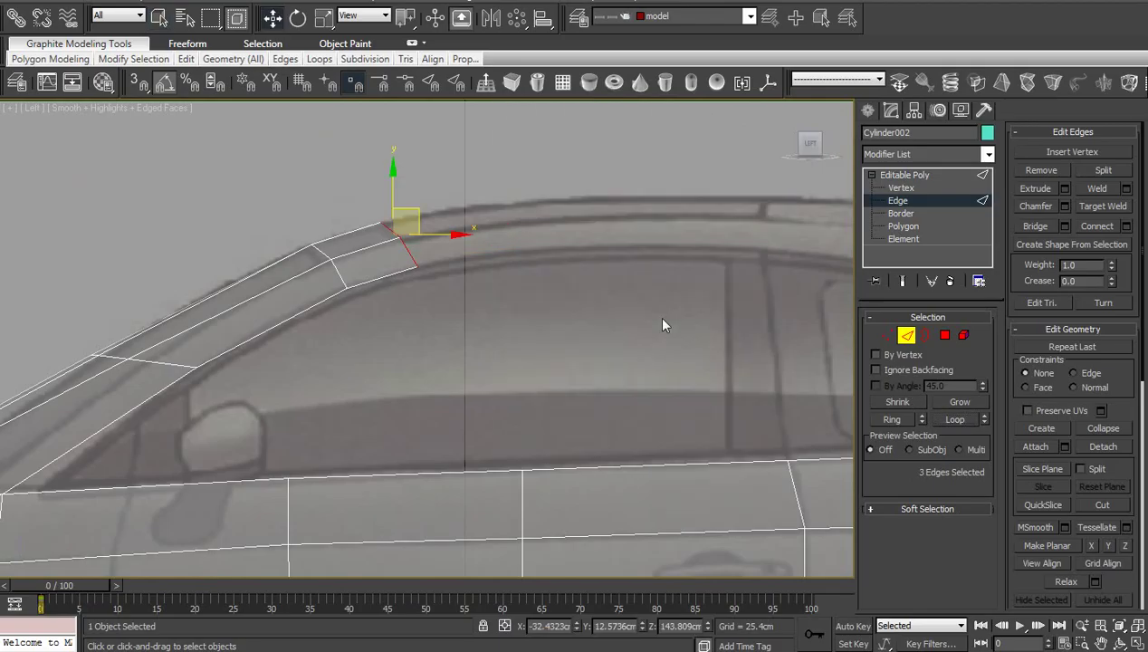
pyautogui.scroll(-2, 525, 271)
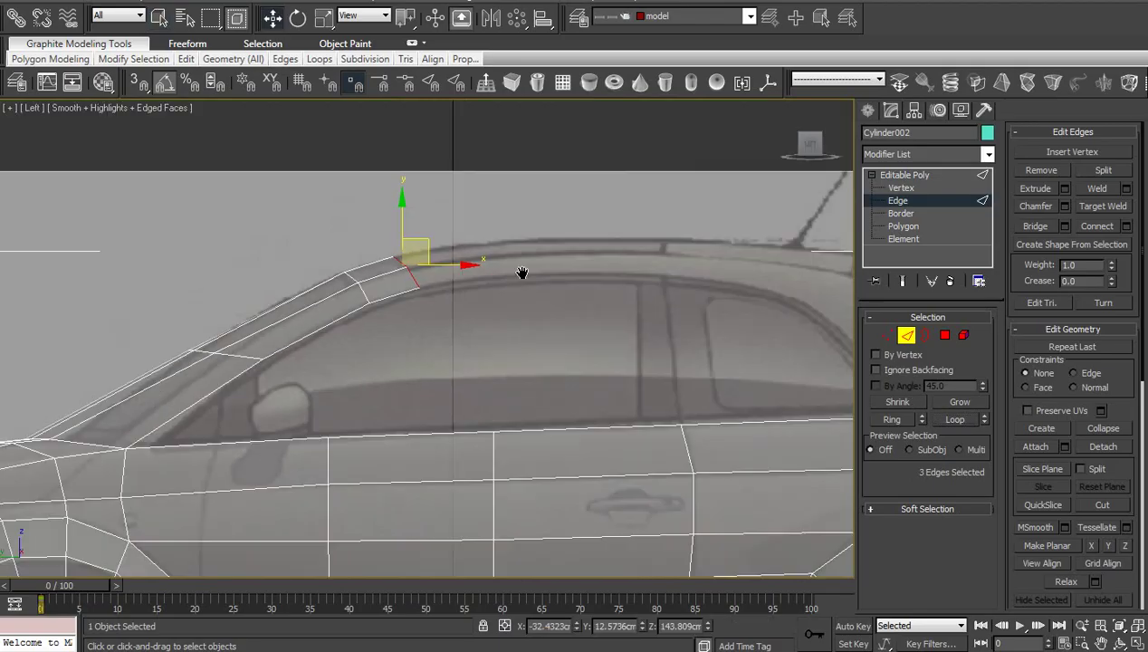
pyautogui.moveTo(428, 243); pyautogui.dragTo(547, 226)
pyautogui.rightClick(550, 224)
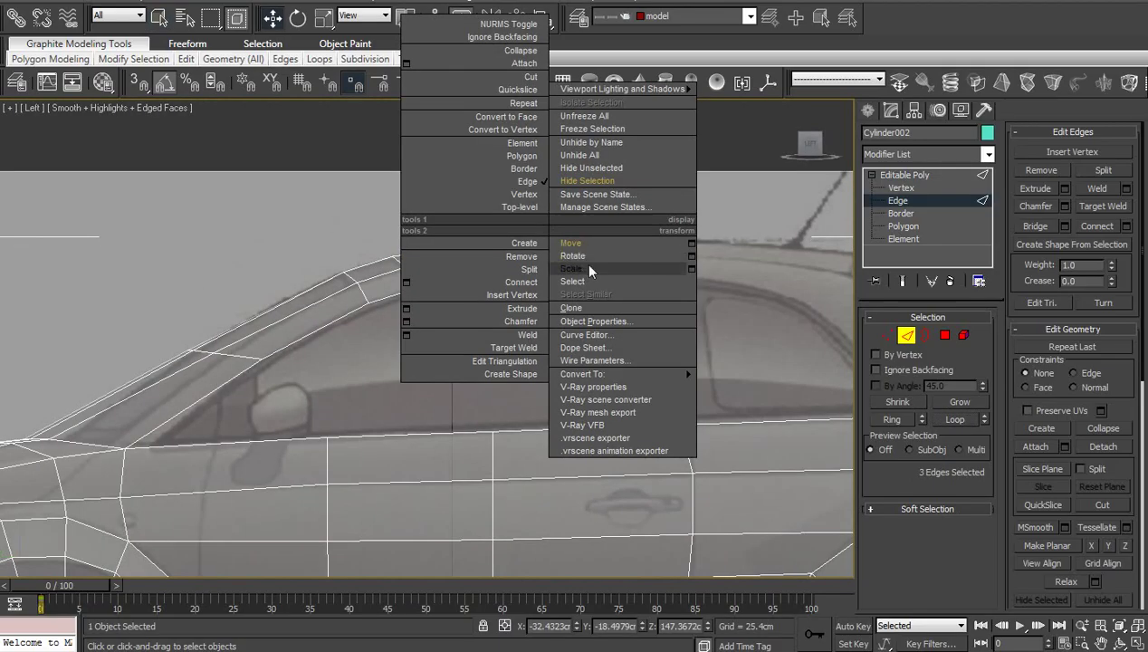
pyautogui.click(587, 268)
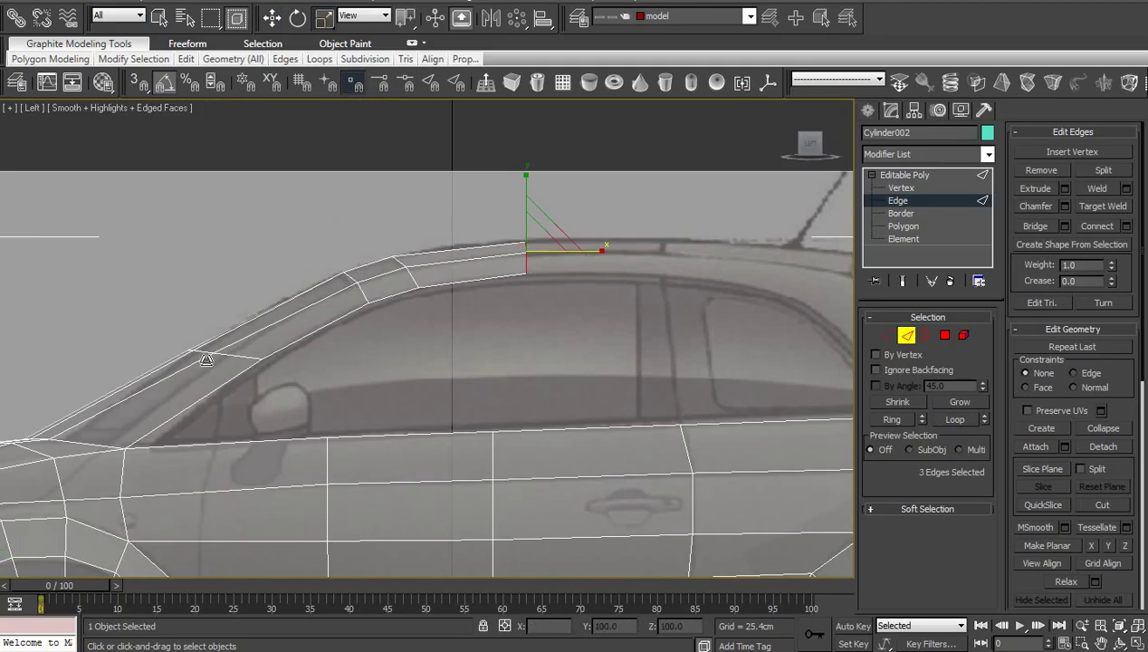
# - Shift-extrude a new roof strip and stretch it rearward onto the blueprint roofline
pyautogui.press('w')
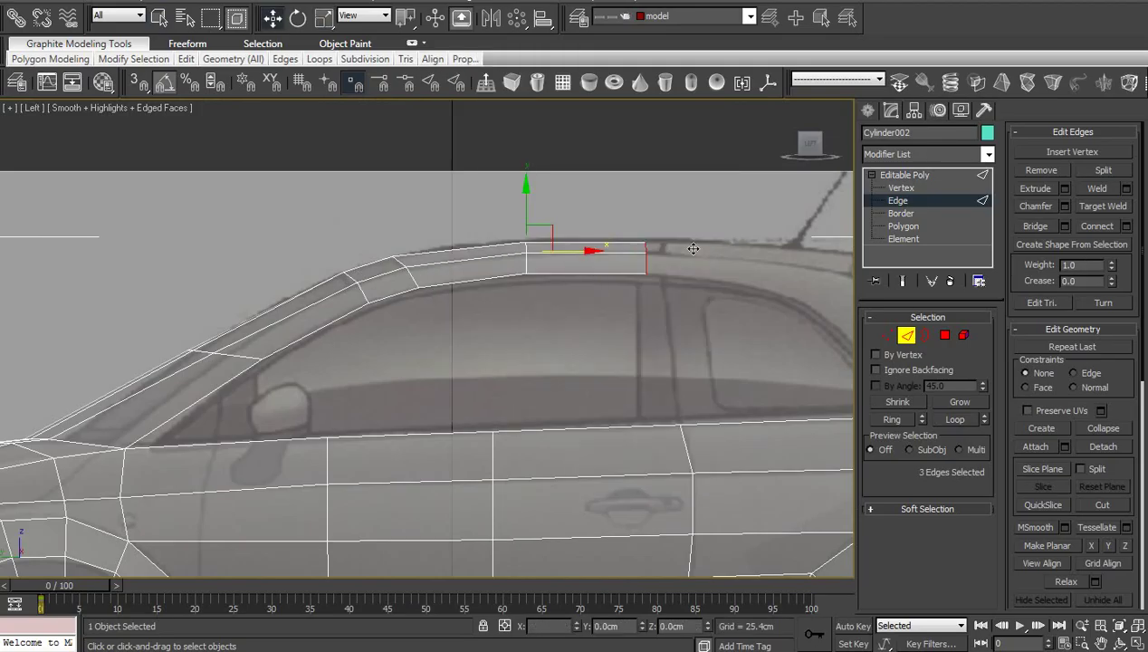
pyautogui.keyDown('shift'); pyautogui.moveTo(580, 249); pyautogui.dragTo(724, 250); pyautogui.keyUp('shift')
pyautogui.moveTo(738, 289); pyautogui.dragTo(467, 314, button='middle')
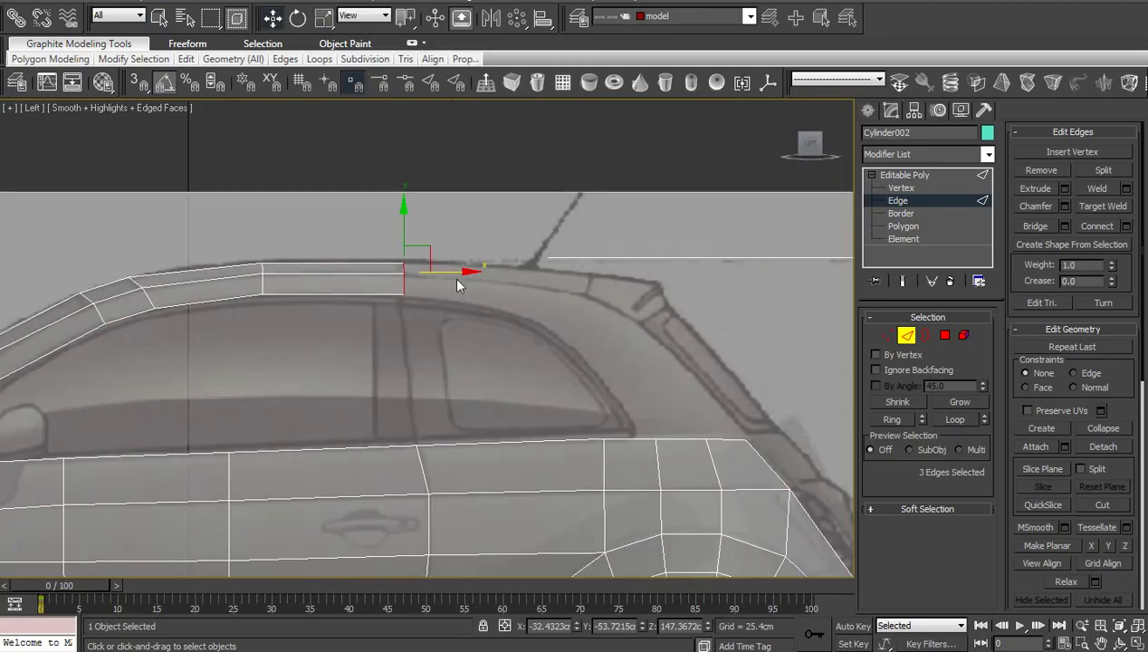
pyautogui.keyDown('shift'); pyautogui.moveTo(457, 283); pyautogui.dragTo(610, 263); pyautogui.keyUp('shift')
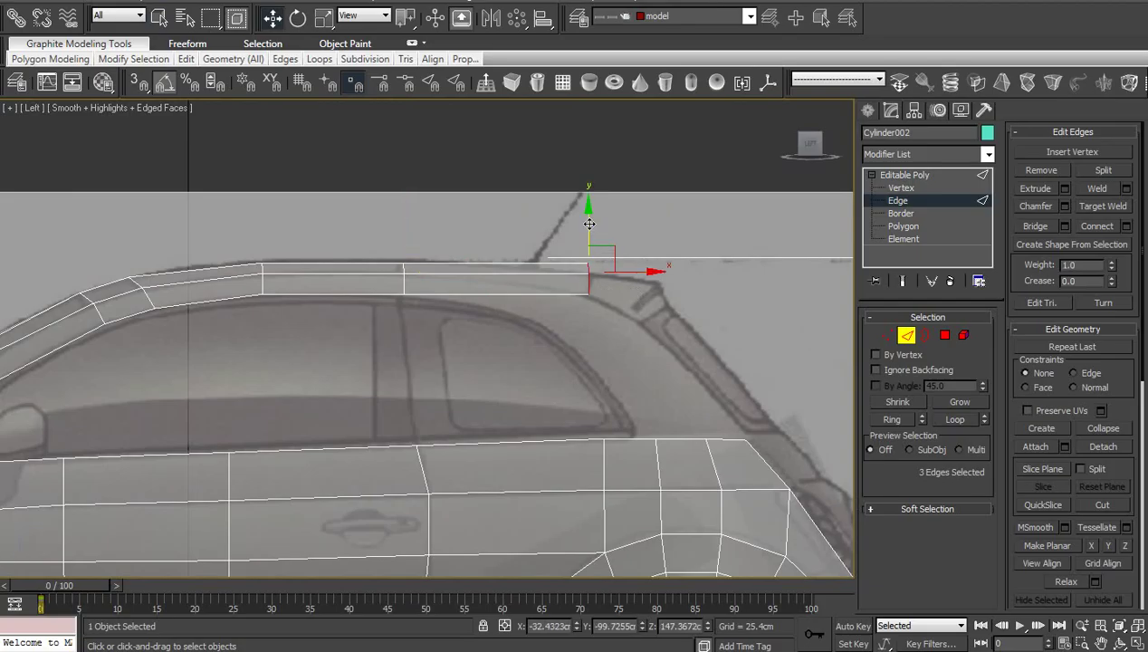
pyautogui.moveTo(588, 224); pyautogui.dragTo(589, 228)
pyautogui.scroll(2, 600, 321)
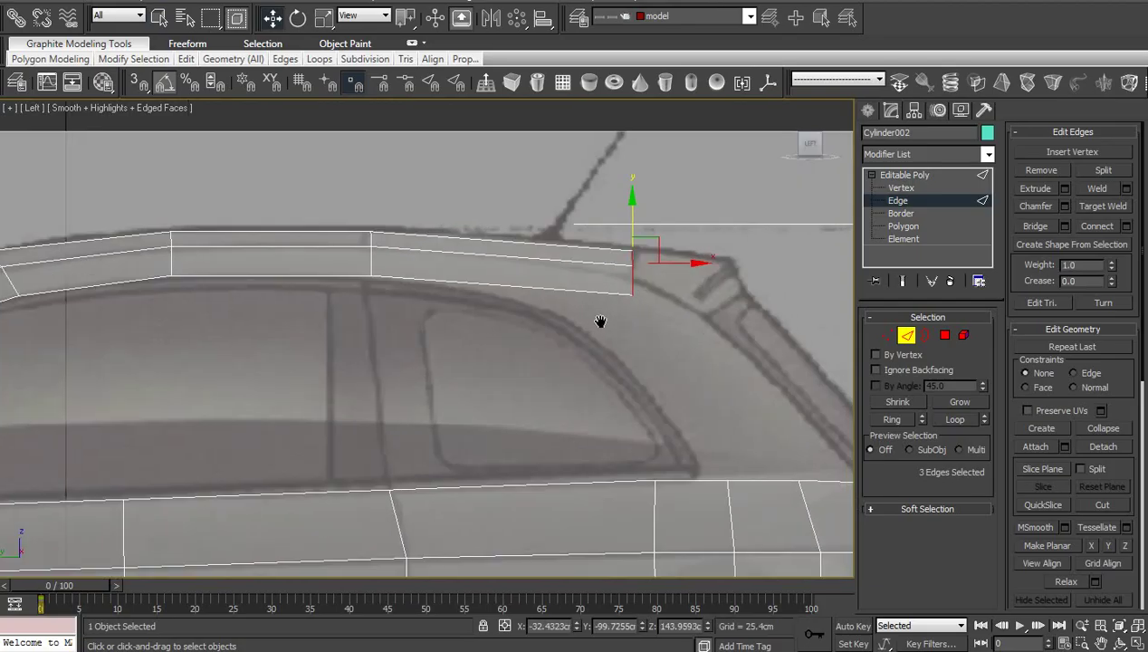
# - Pull the roof vertices down toward the window line and adjust the roof corner vertex
pyautogui.press('1')
pyautogui.moveTo(648, 281); pyautogui.dragTo(597, 301)
pyautogui.moveTo(597, 302); pyautogui.dragTo(624, 336, button='middle')
pyautogui.press('2')
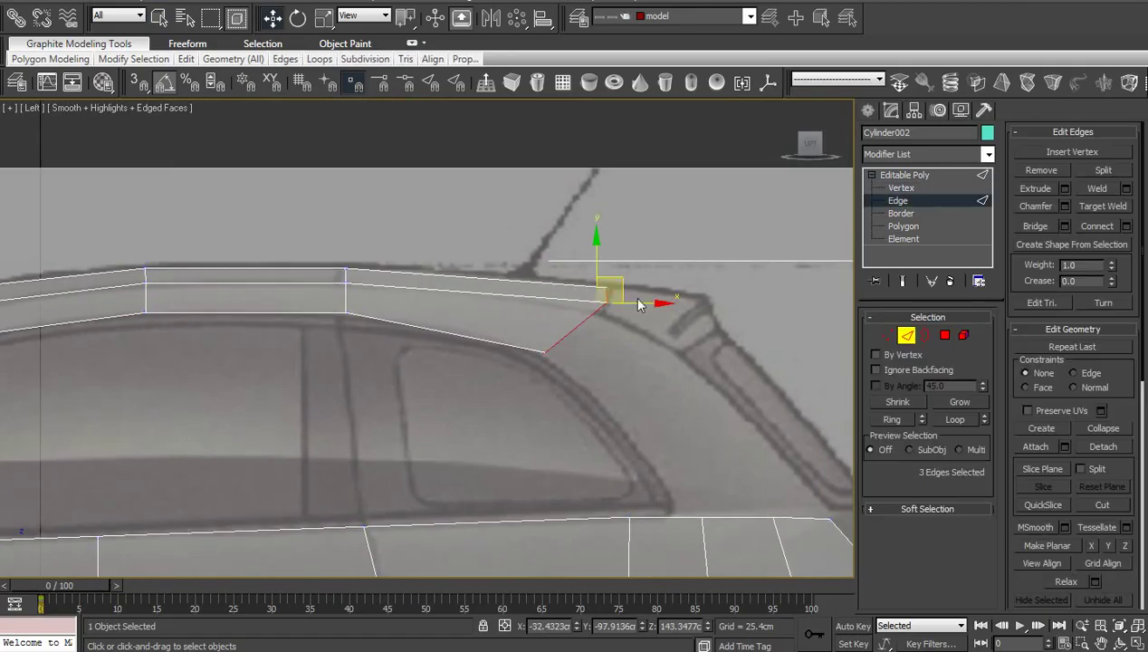
pyautogui.press('1')
pyautogui.click(604, 304)
pyautogui.moveTo(619, 292); pyautogui.dragTo(631, 291)
pyautogui.click(645, 263)
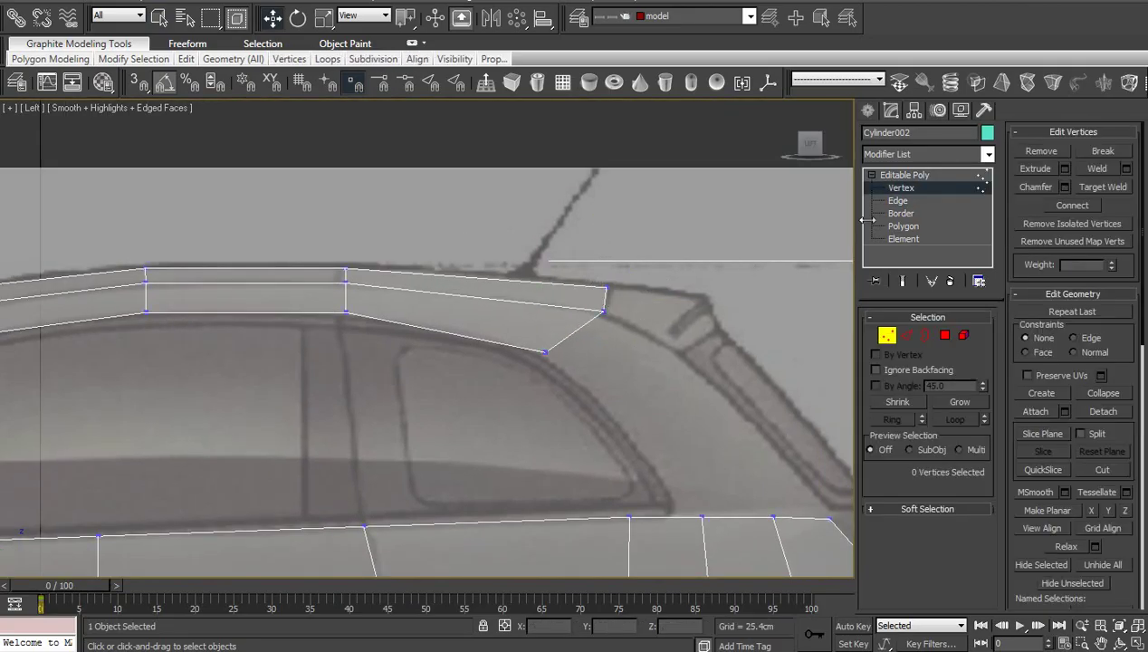
# - Extrude the two rear end edges into a face reaching the spoiler tip, then restore split views
pyautogui.press('2')
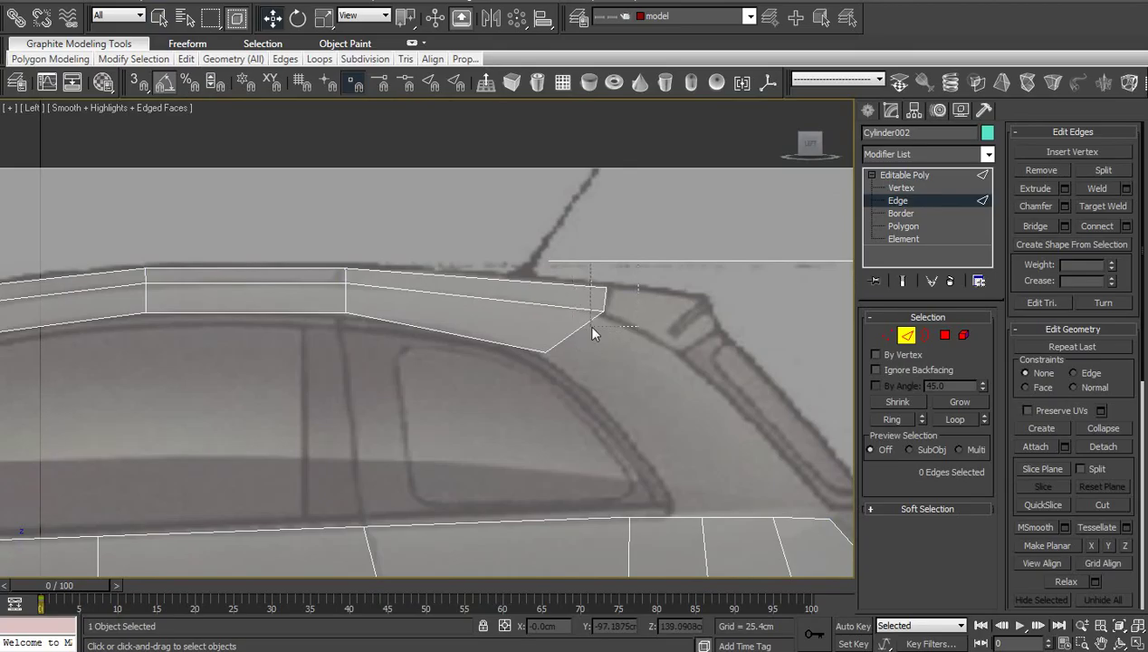
pyautogui.moveTo(576, 337); pyautogui.dragTo(585, 323)
pyautogui.keyDown('shift'); pyautogui.moveTo(629, 284); pyautogui.dragTo(728, 284); pyautogui.keyUp('shift')
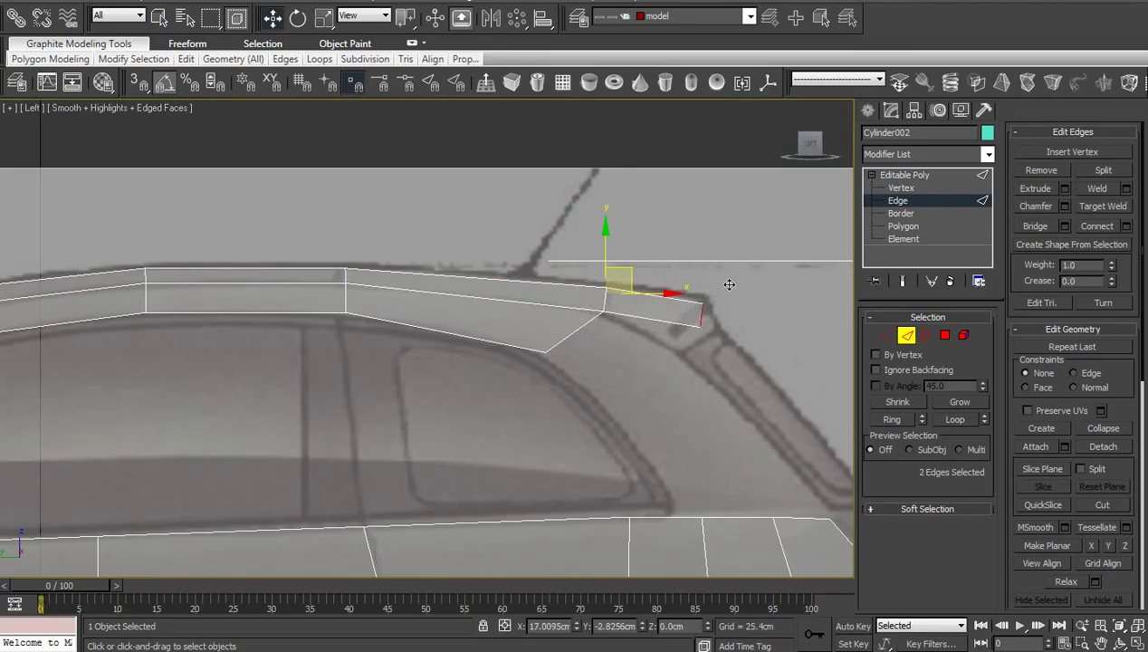
pyautogui.moveTo(688, 371); pyautogui.dragTo(637, 369, button='middle')
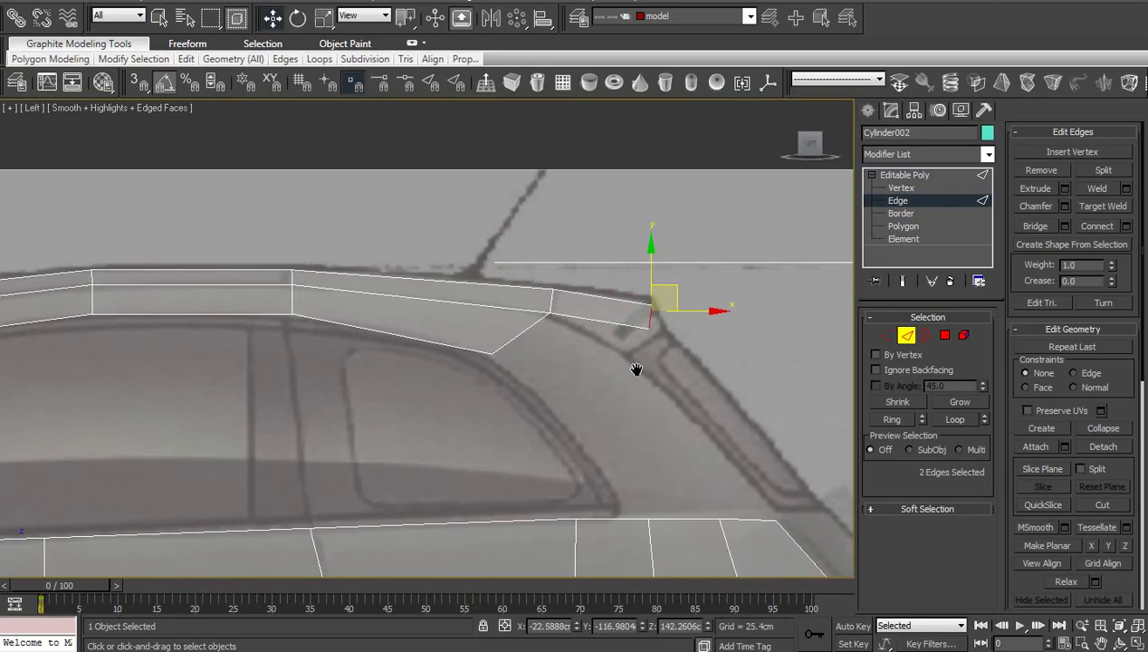
pyautogui.hotkey('alt', 'w')
# - Move the rear roof corner vertex forward in Top view and down onto the blueprint in Left view
pyautogui.press('z')
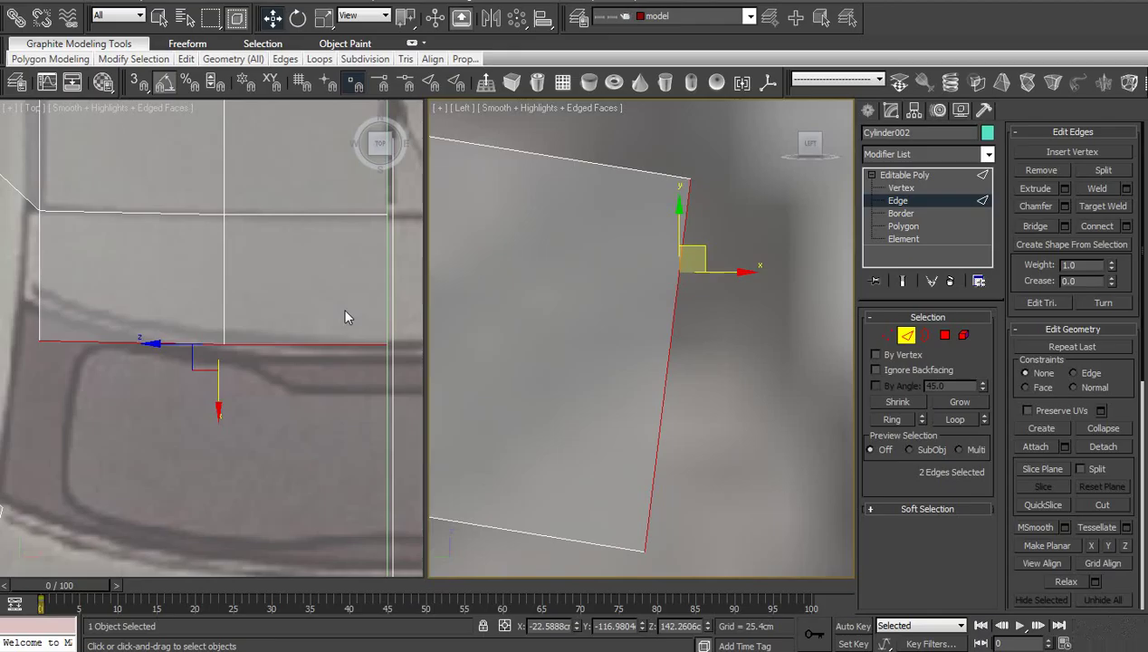
pyautogui.scroll(-3, 352, 329)
pyautogui.press('1')
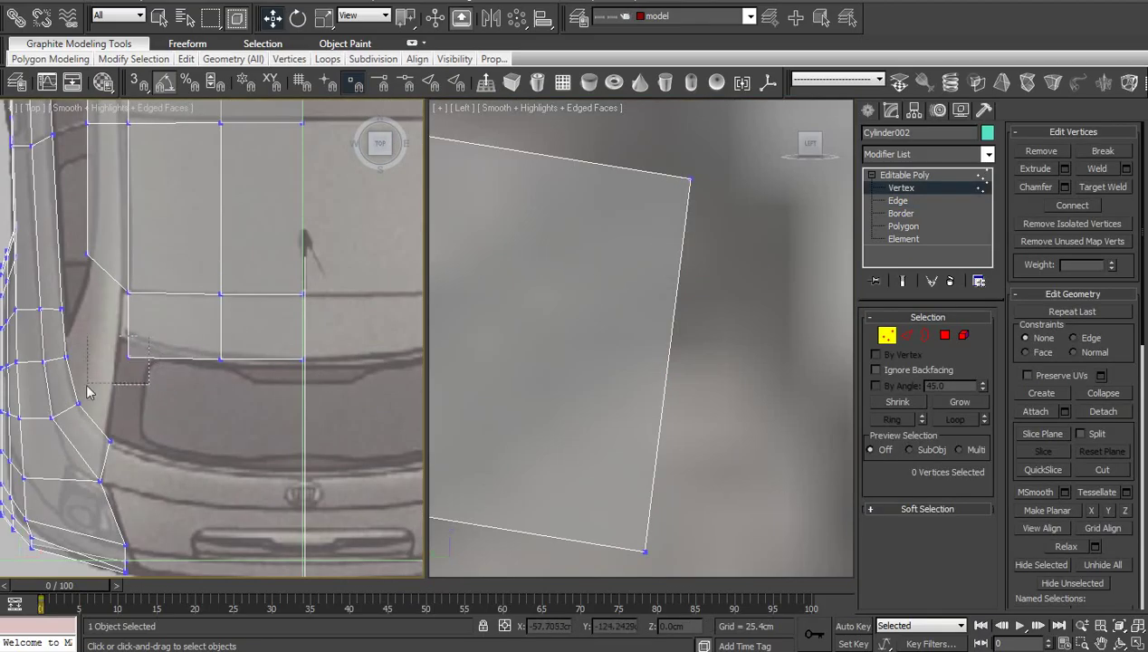
pyautogui.click(128, 358)
pyautogui.moveTo(127, 316); pyautogui.dragTo(128, 296)
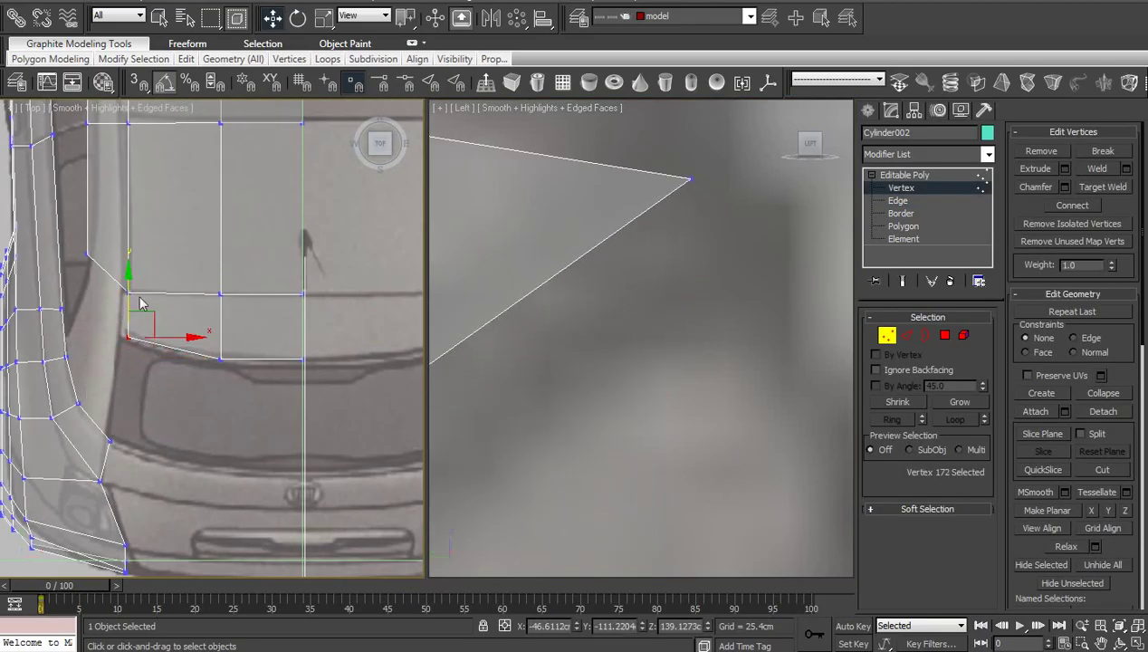
pyautogui.scroll(3, 558, 346)
pyautogui.scroll(3, 550, 367)
pyautogui.moveTo(550, 367); pyautogui.dragTo(600, 377, button='middle')
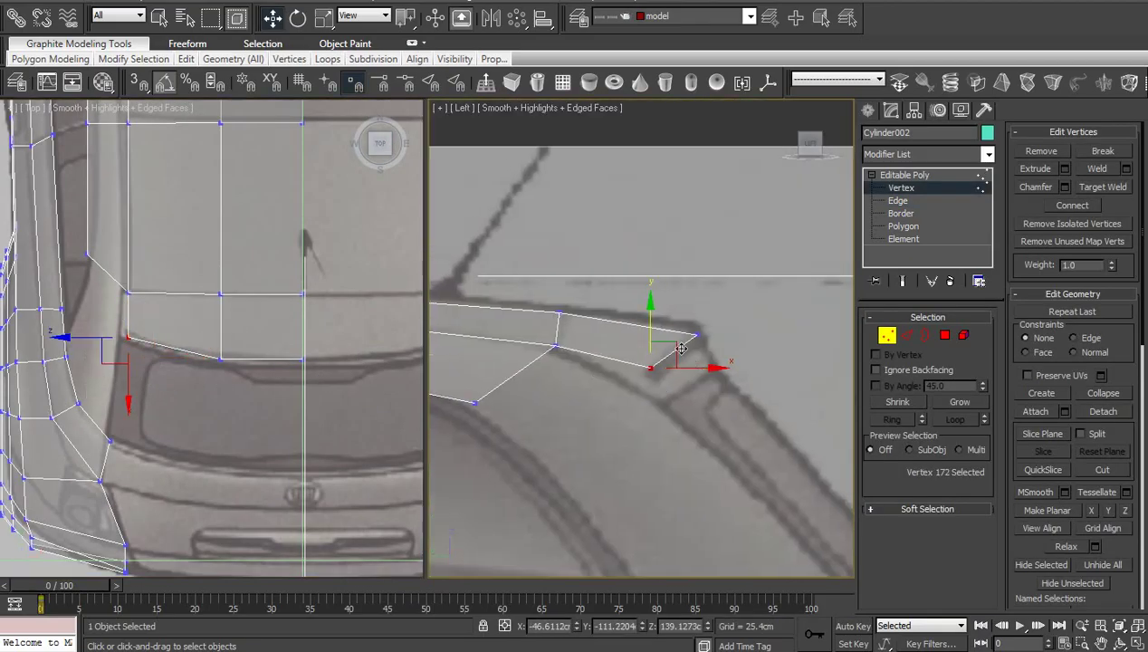
pyautogui.moveTo(674, 345); pyautogui.dragTo(667, 364)
pyautogui.click(141, 418)
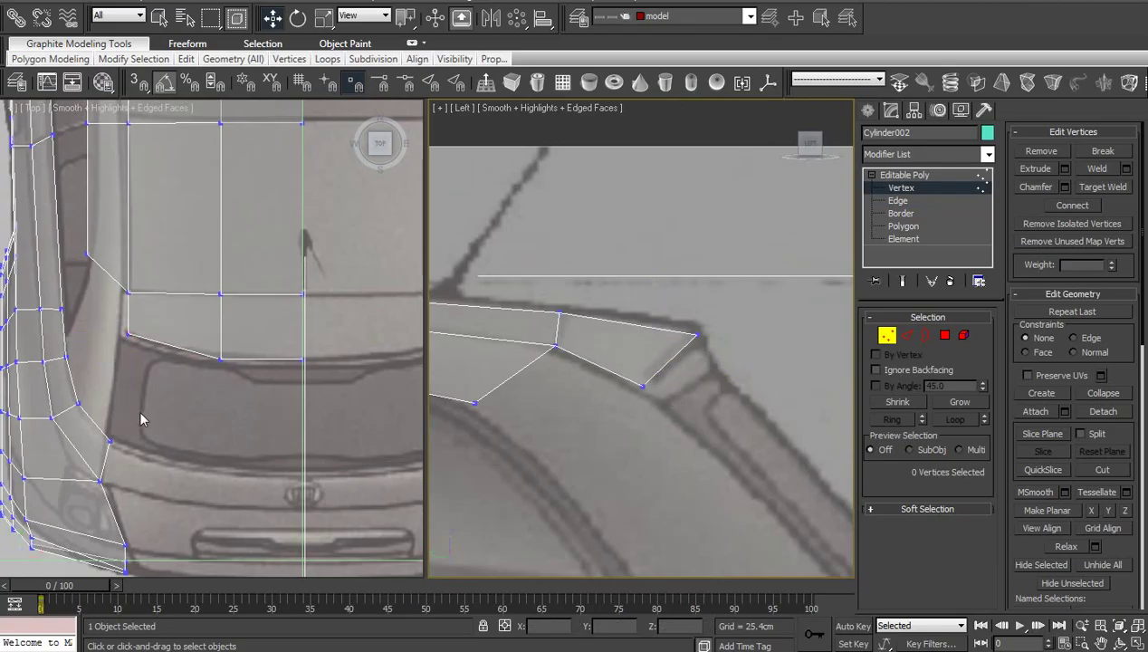
# - Shift-drag the rear roof corner edge to add a face reaching down toward the rear window corner
pyautogui.scroll(-3, 201, 379)
pyautogui.scroll(-2, 215, 415)
pyautogui.press('2')
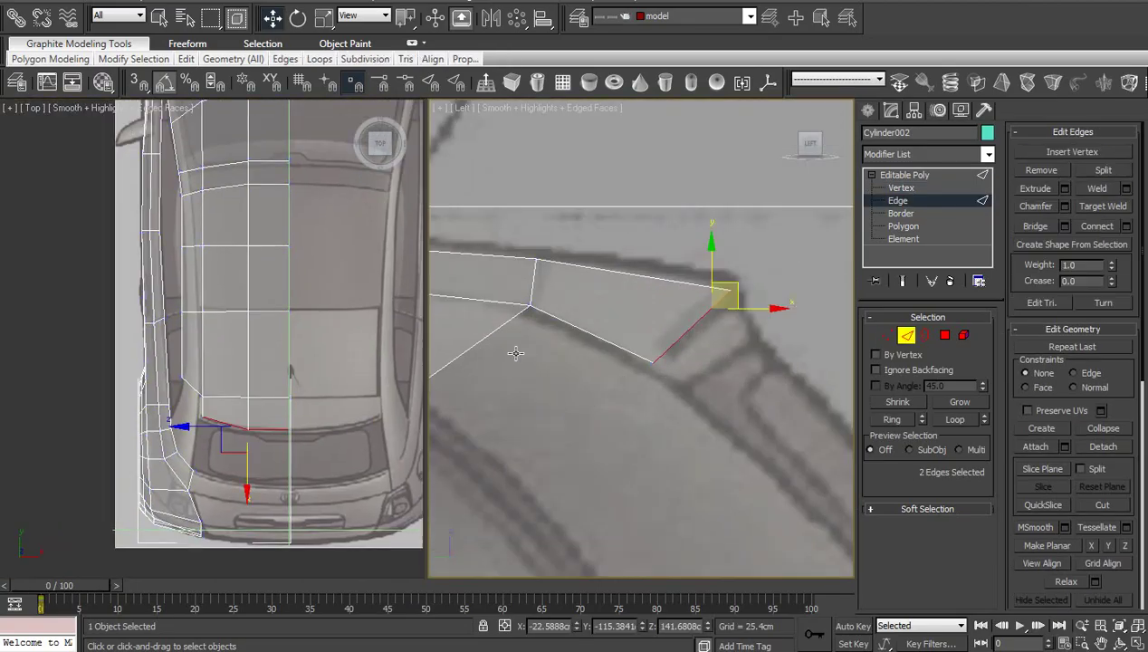
pyautogui.click(543, 344)
pyautogui.moveTo(543, 344); pyautogui.dragTo(576, 387, button='middle')
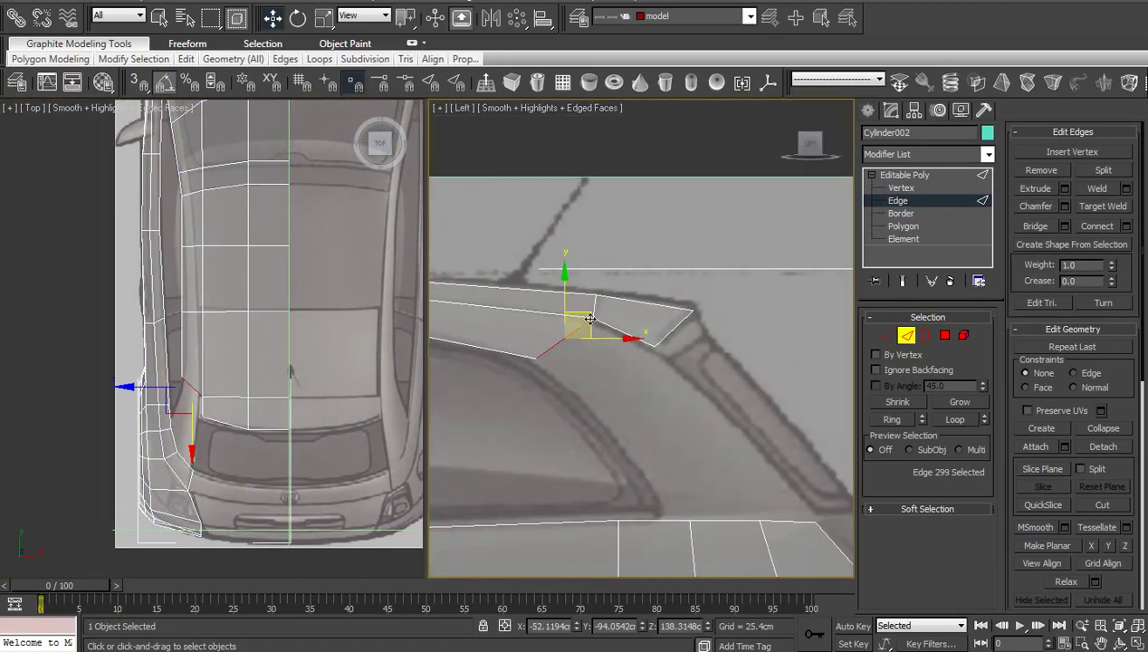
pyautogui.click(628, 388)
pyautogui.moveTo(218, 436); pyautogui.dragTo(282, 358, button='middle')
pyautogui.scroll(3, 283, 359)
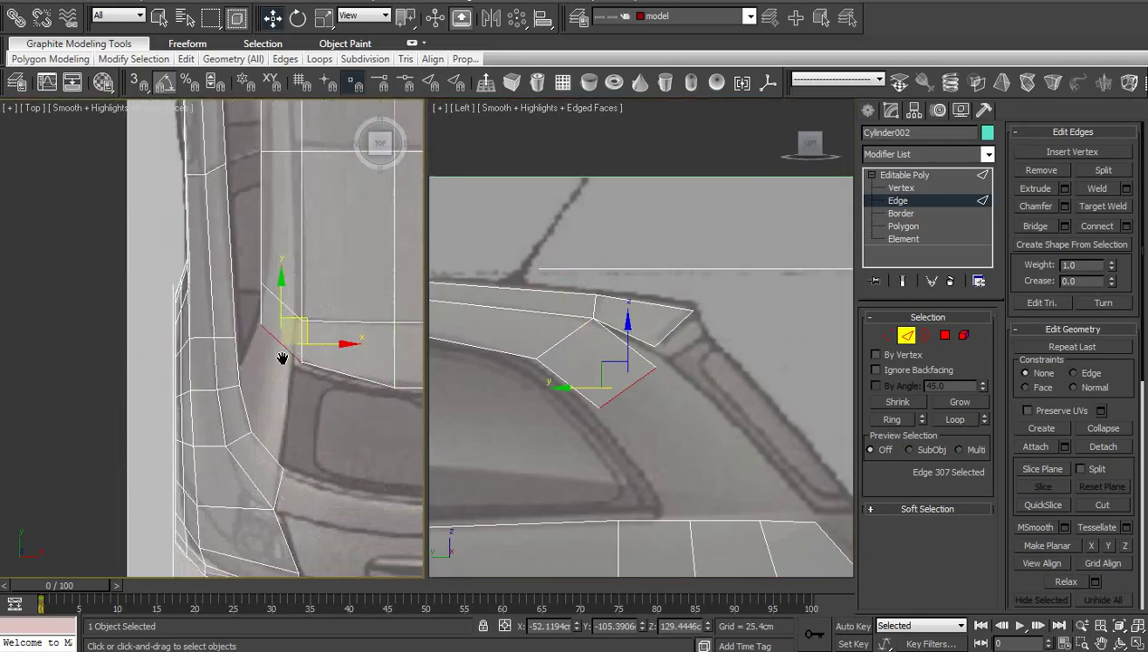
pyautogui.scroll(1, 282, 358)
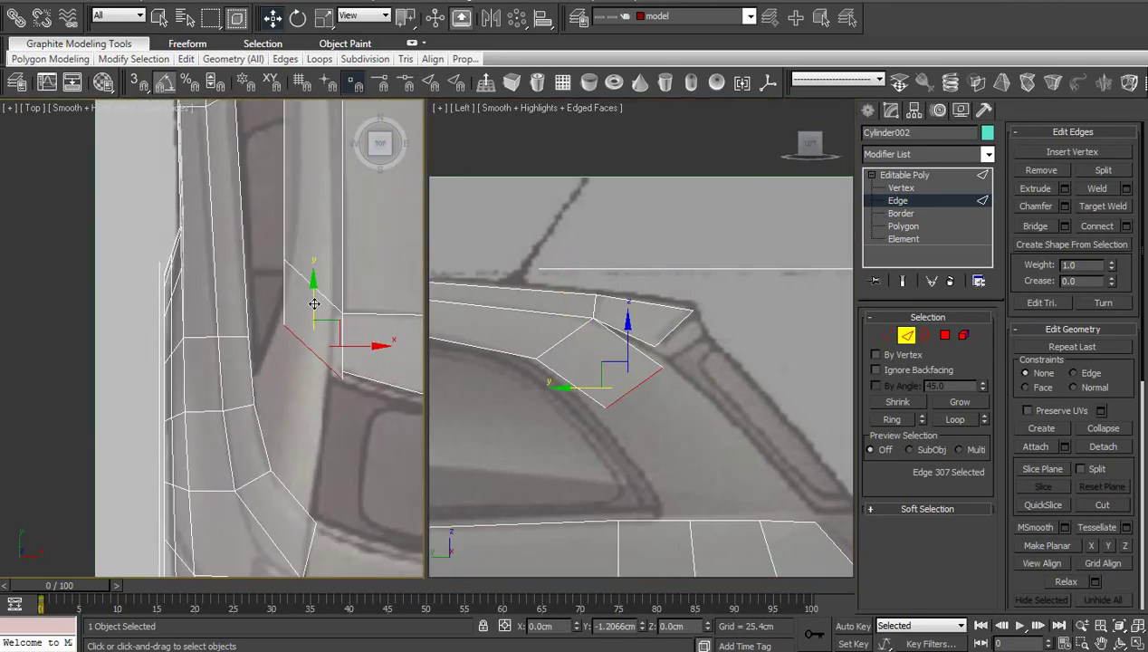
# - Target Weld the stray vertex onto its neighbouring vertex
pyautogui.press('1')
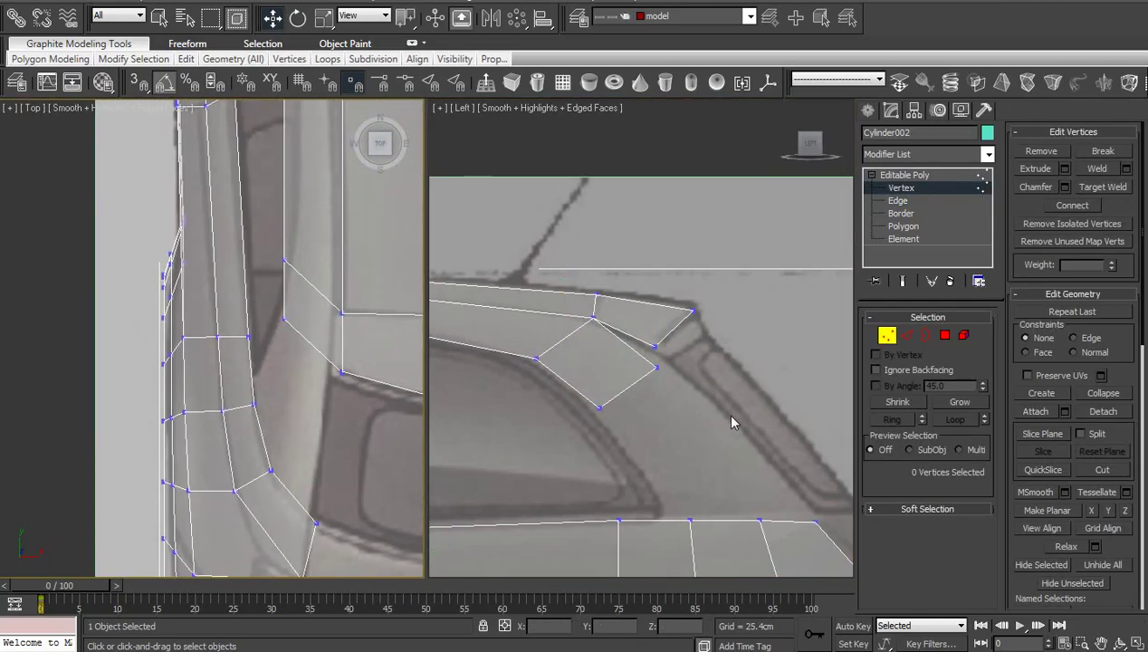
pyautogui.rightClick(708, 415)
pyautogui.click(687, 516)
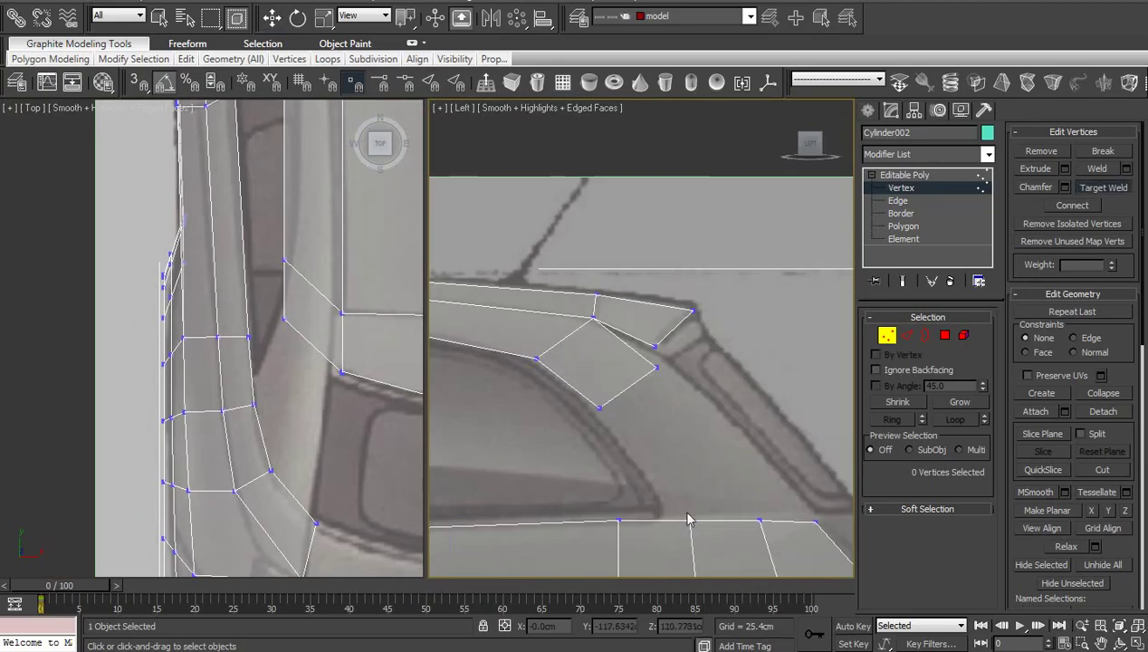
pyautogui.click(655, 348)
pyautogui.rightClick(679, 361)
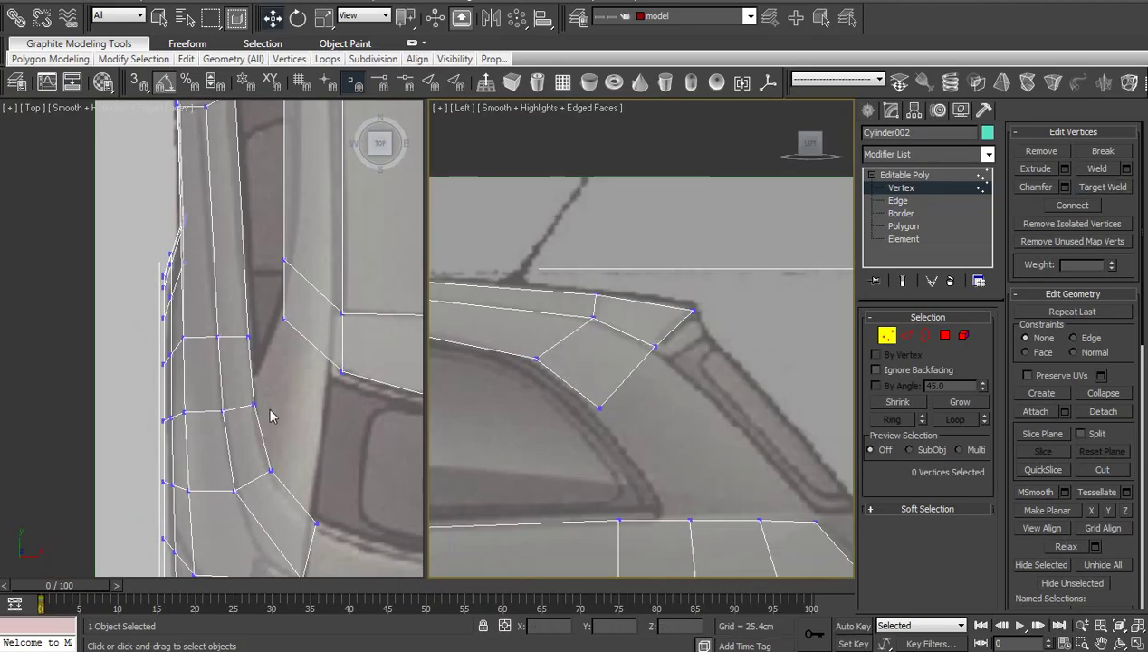
pyautogui.click(294, 385)
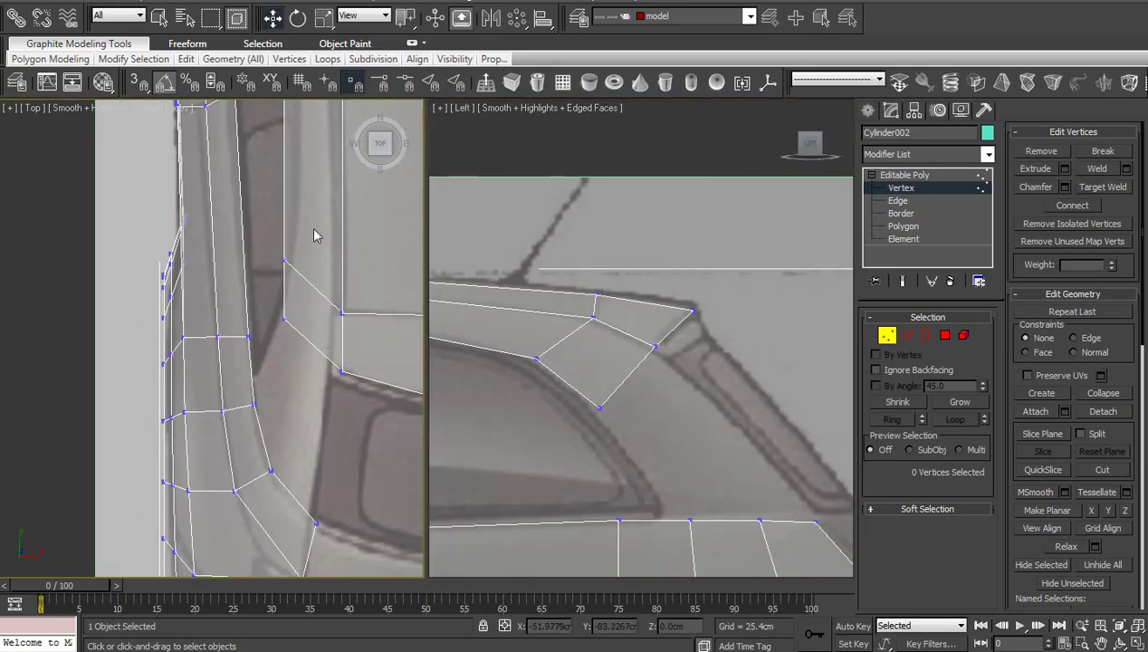
# - Nudge the roof-edge vertices, including vertex 161, sideways onto the Top view blueprint line
pyautogui.moveTo(318, 229); pyautogui.dragTo(320, 302, button='middle')
pyautogui.click(286, 333)
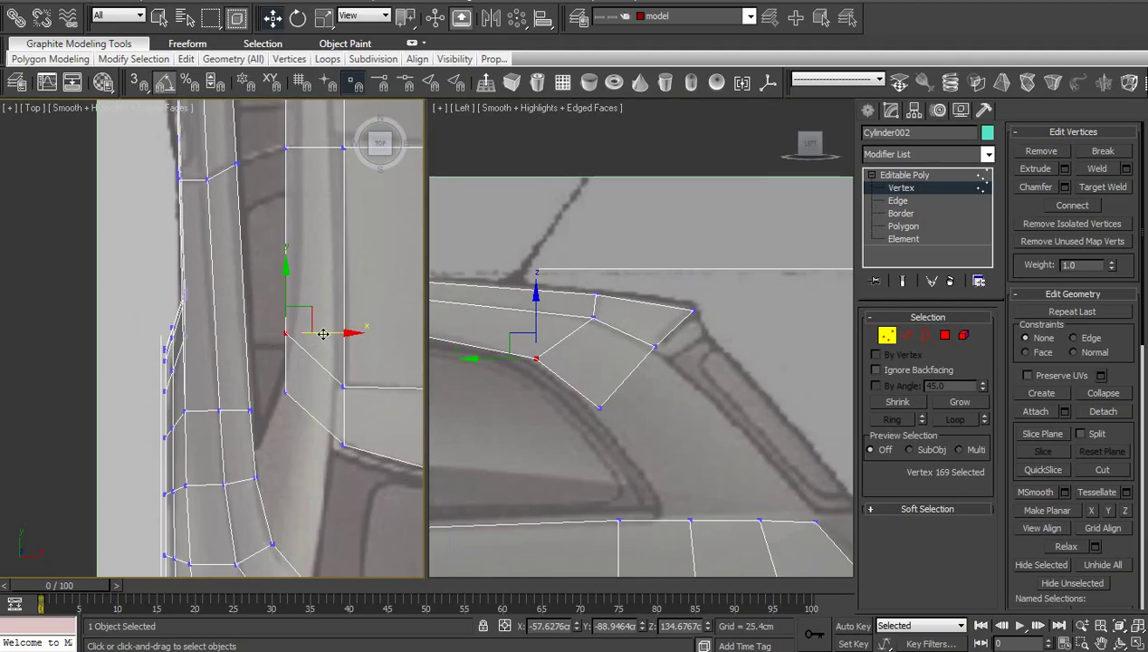
pyautogui.moveTo(323, 334); pyautogui.dragTo(328, 334)
pyautogui.moveTo(311, 120); pyautogui.dragTo(305, 265, button='middle')
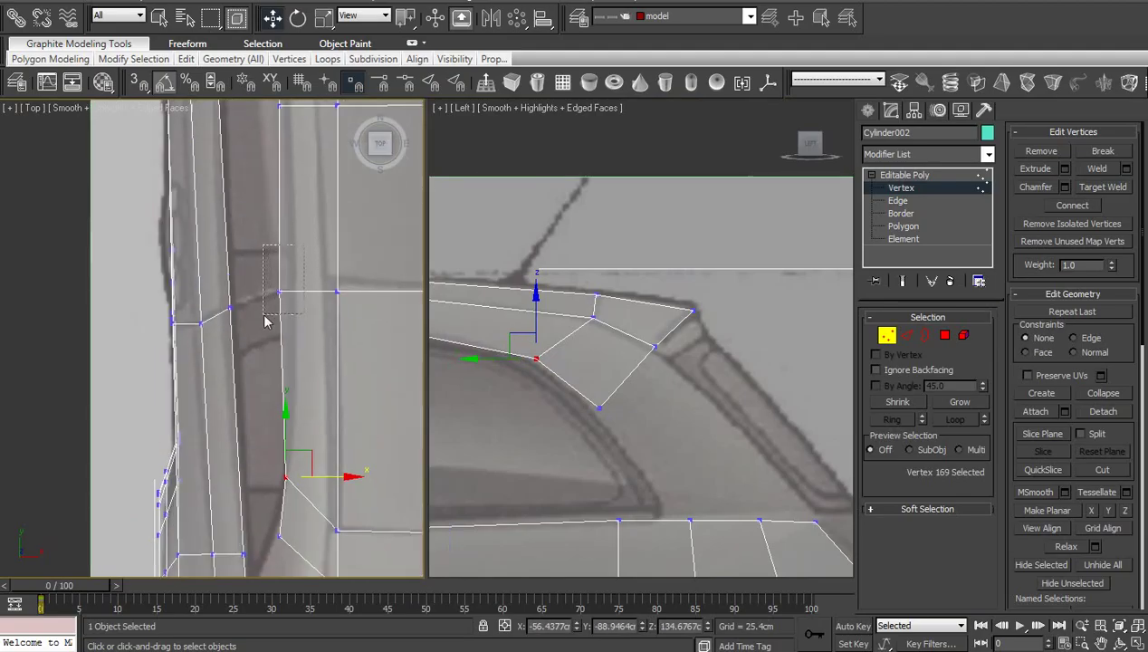
pyautogui.moveTo(304, 244)
pyautogui.mouseDown()
pyautogui.moveTo(265, 314)
pyautogui.moveTo(323, 291)
pyautogui.mouseUp()
pyautogui.click(304, 181)
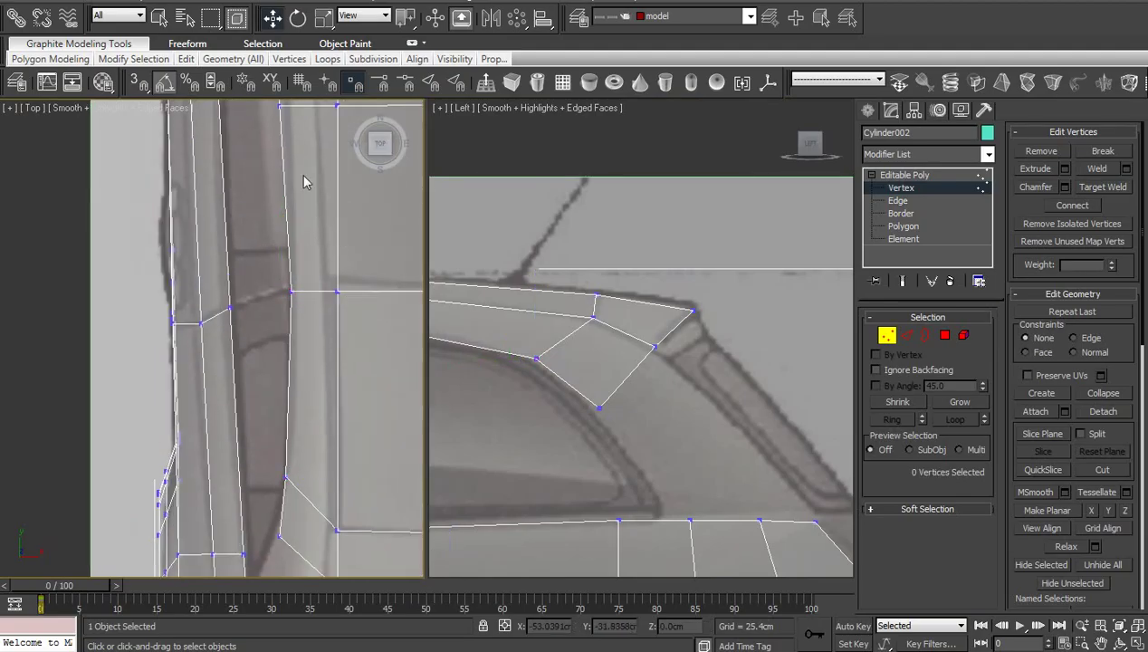
pyautogui.moveTo(304, 181); pyautogui.dragTo(301, 408, button='middle')
pyautogui.click(283, 333)
pyautogui.moveTo(324, 333); pyautogui.dragTo(329, 334)
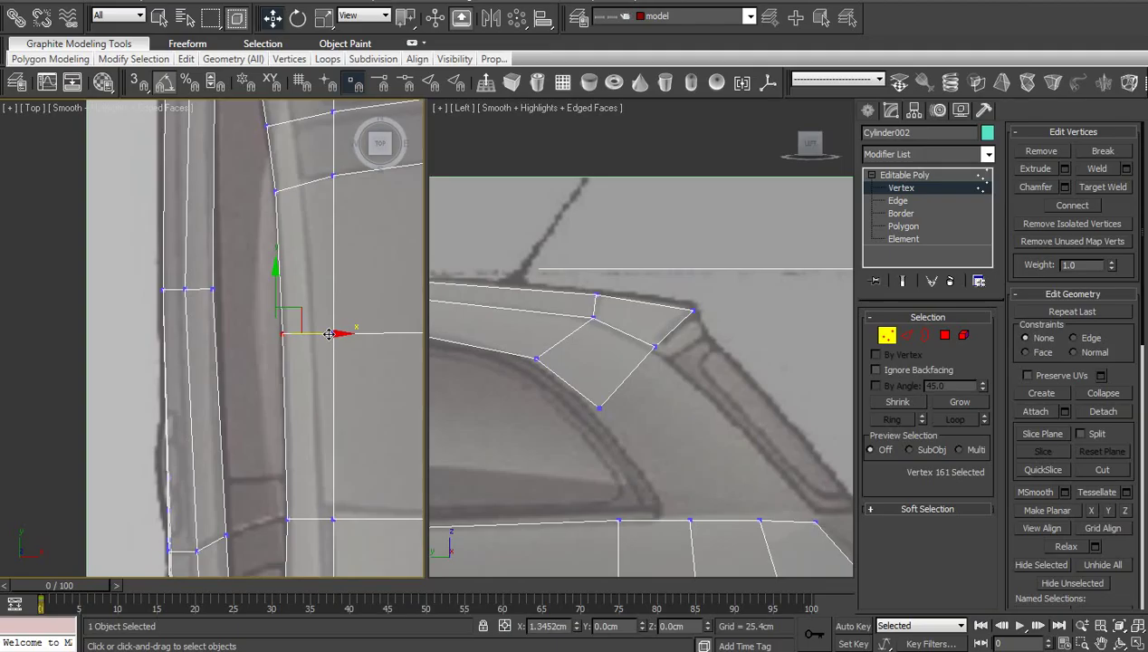
pyautogui.moveTo(340, 397); pyautogui.dragTo(357, 399, button='middle')
# - Select the rear pillar edge chain and Shift-drag it down to create new faces
pyautogui.scroll(-3, 697, 459)
pyautogui.press('2')
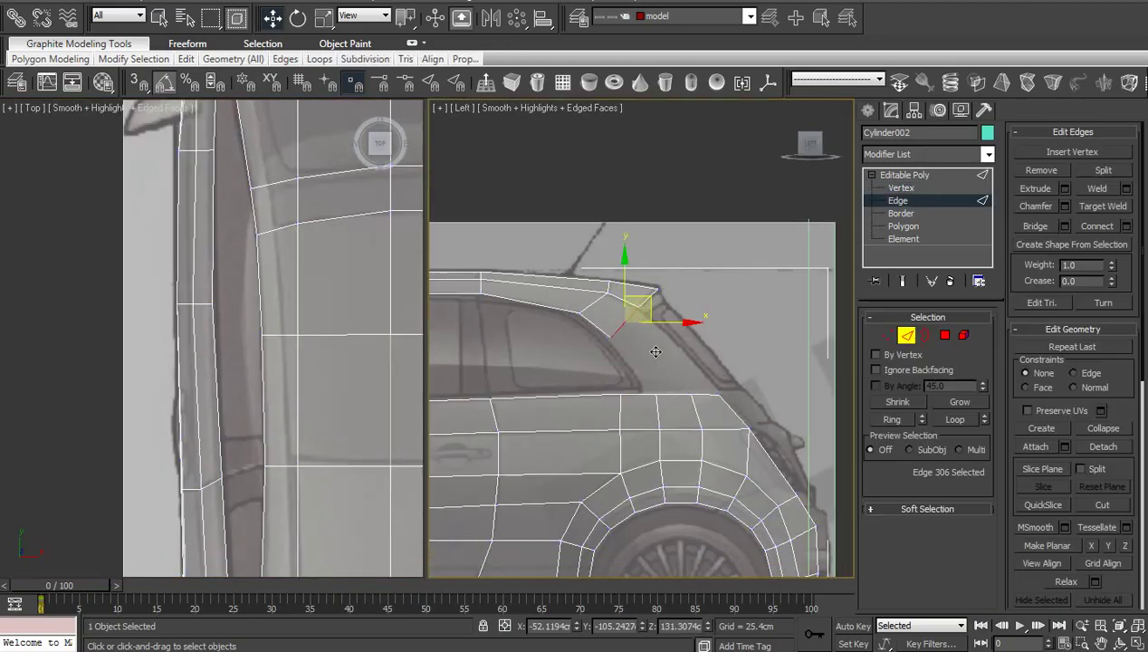
pyautogui.moveTo(637, 348); pyautogui.dragTo(614, 360, button='middle')
pyautogui.scroll(2, 653, 326)
pyautogui.doubleClick(591, 345)
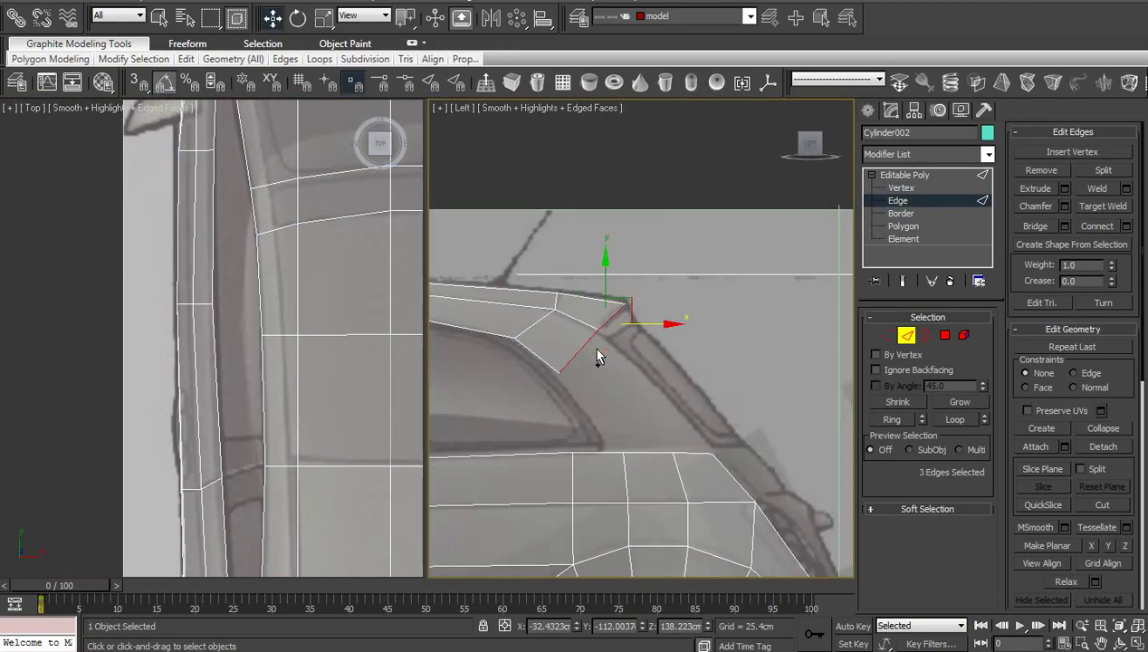
pyautogui.keyDown('shift'); pyautogui.moveTo(621, 310); pyautogui.dragTo(674, 351); pyautogui.keyUp('shift')
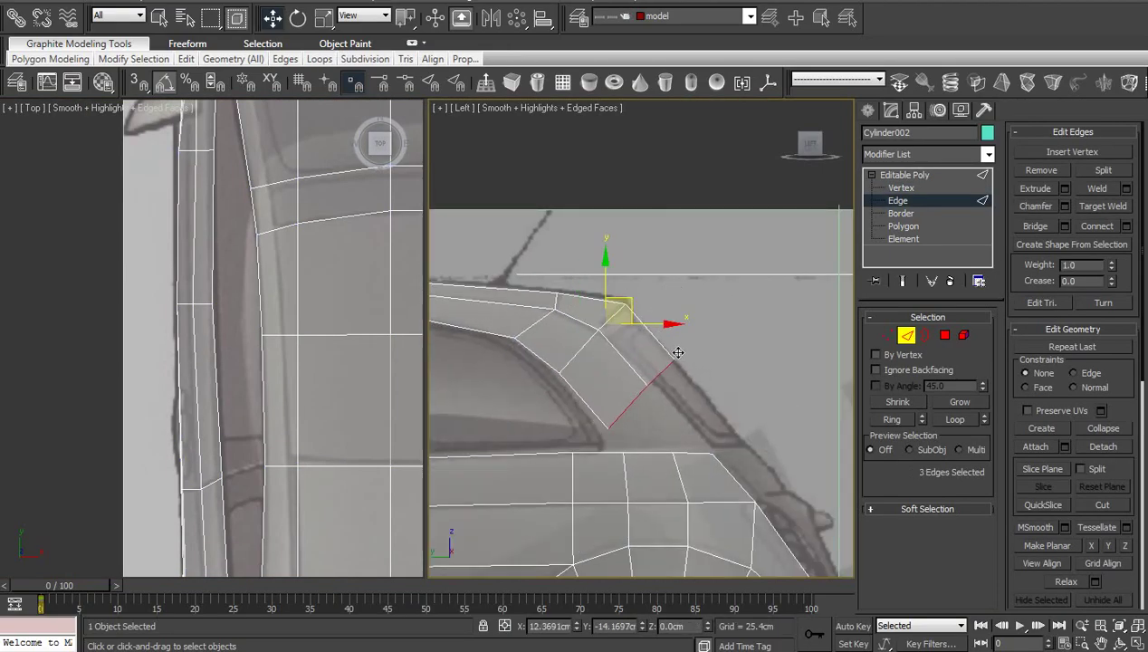
pyautogui.scroll(2, 676, 411)
pyautogui.moveTo(673, 422); pyautogui.dragTo(672, 397, button='middle')
pyautogui.click(672, 397)
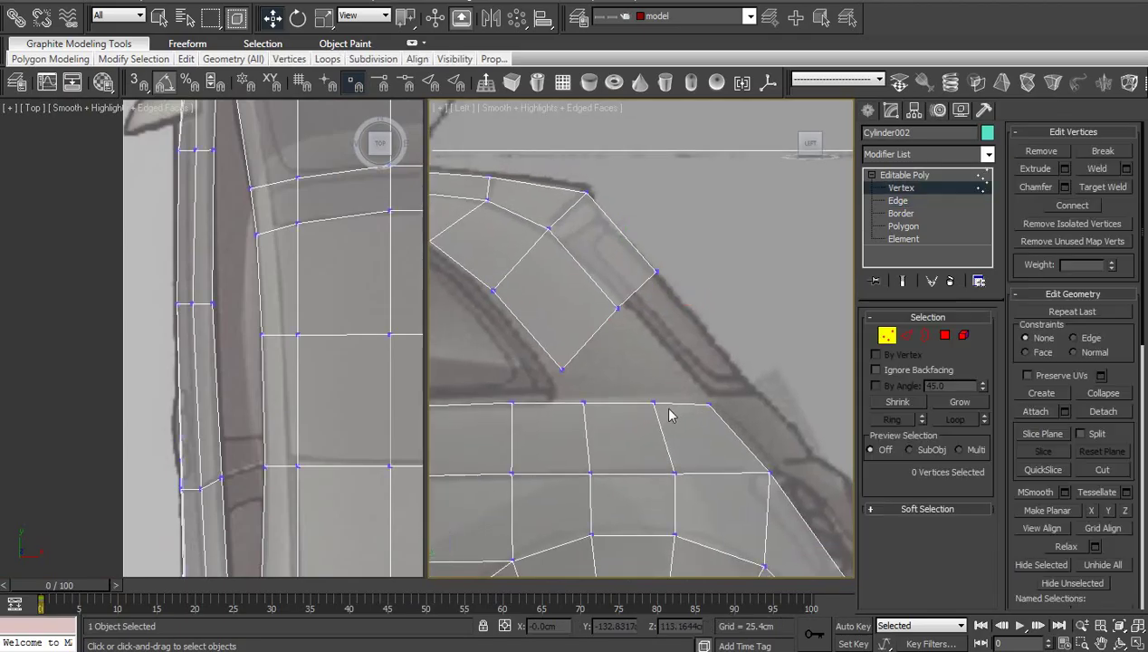
# - Target Weld the loose vertices onto their neighbouring lower corner vertices
pyautogui.press('1')
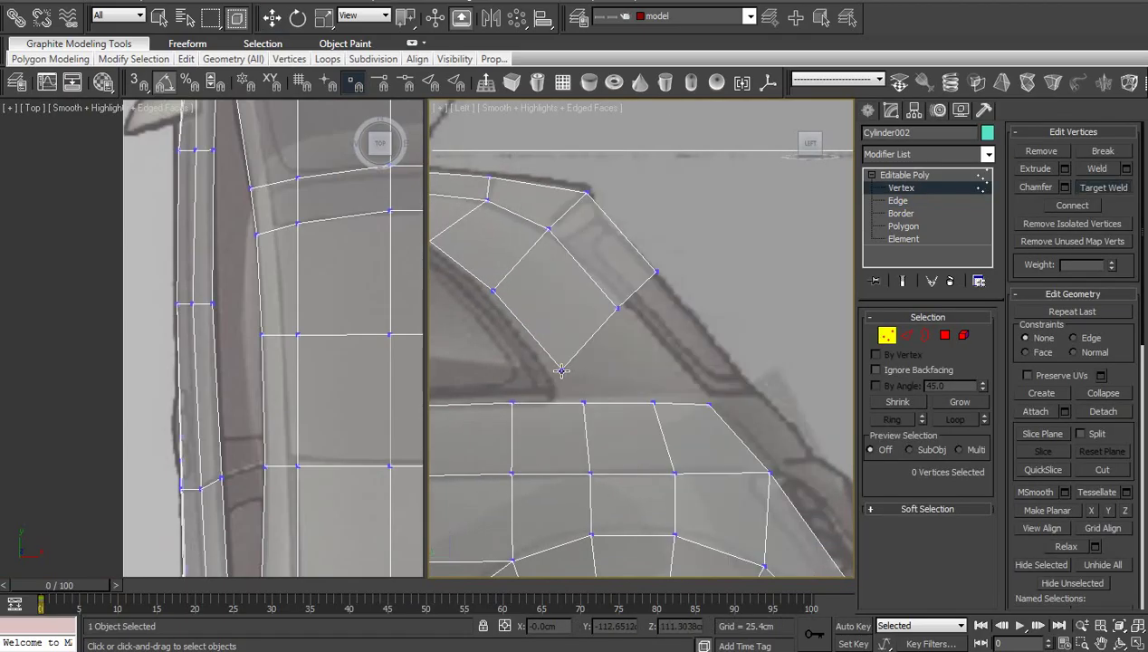
pyautogui.click(582, 403)
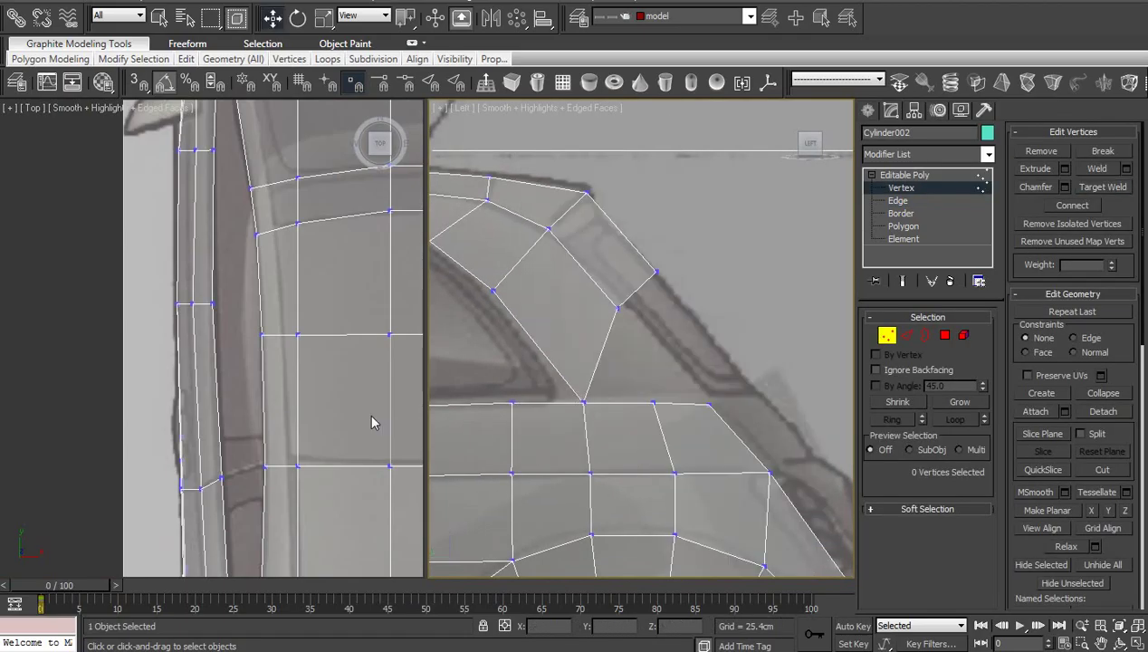
pyautogui.scroll(-2, 374, 416)
pyautogui.moveTo(344, 403); pyautogui.dragTo(337, 367, button='middle')
pyautogui.scroll(3, 333, 363)
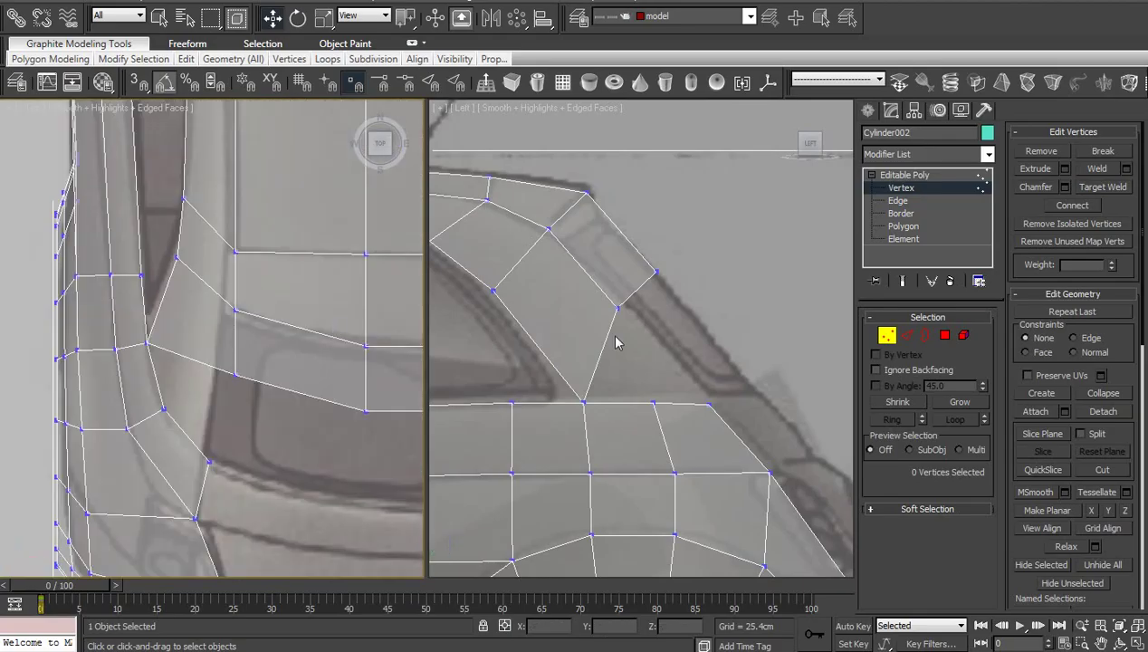
pyautogui.scroll(-2, 618, 336)
pyautogui.rightClick(656, 341)
pyautogui.click(627, 455)
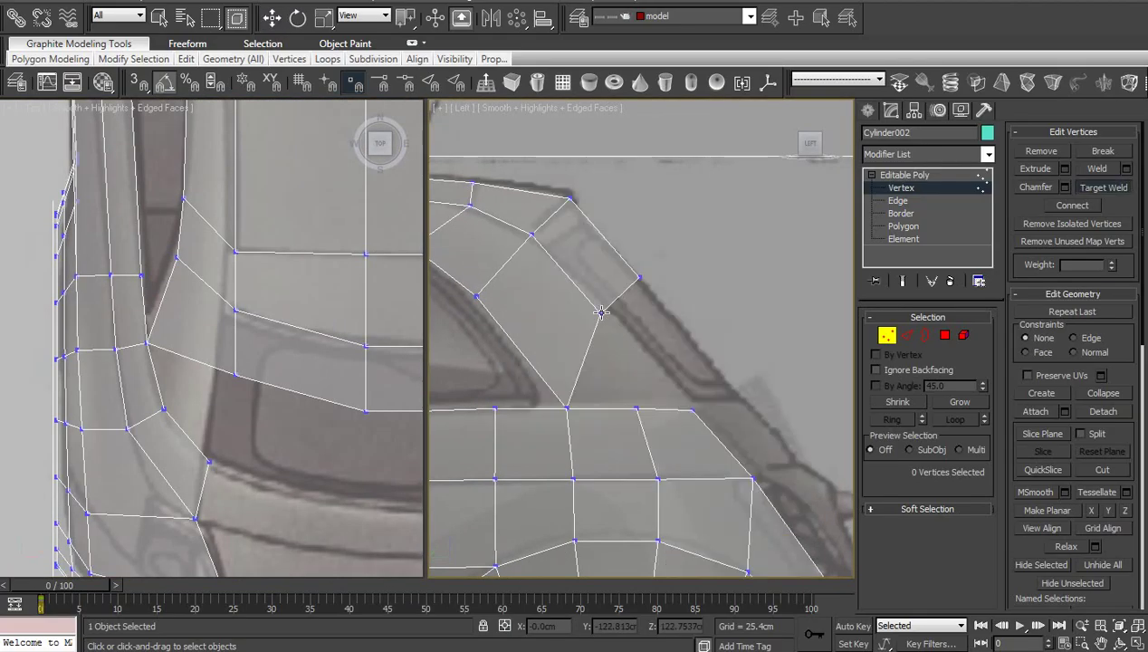
pyautogui.click(690, 409)
# - Move the two vertices at the pillar's top down-right onto the pillar line
pyautogui.moveTo(615, 308); pyautogui.dragTo(617, 309)
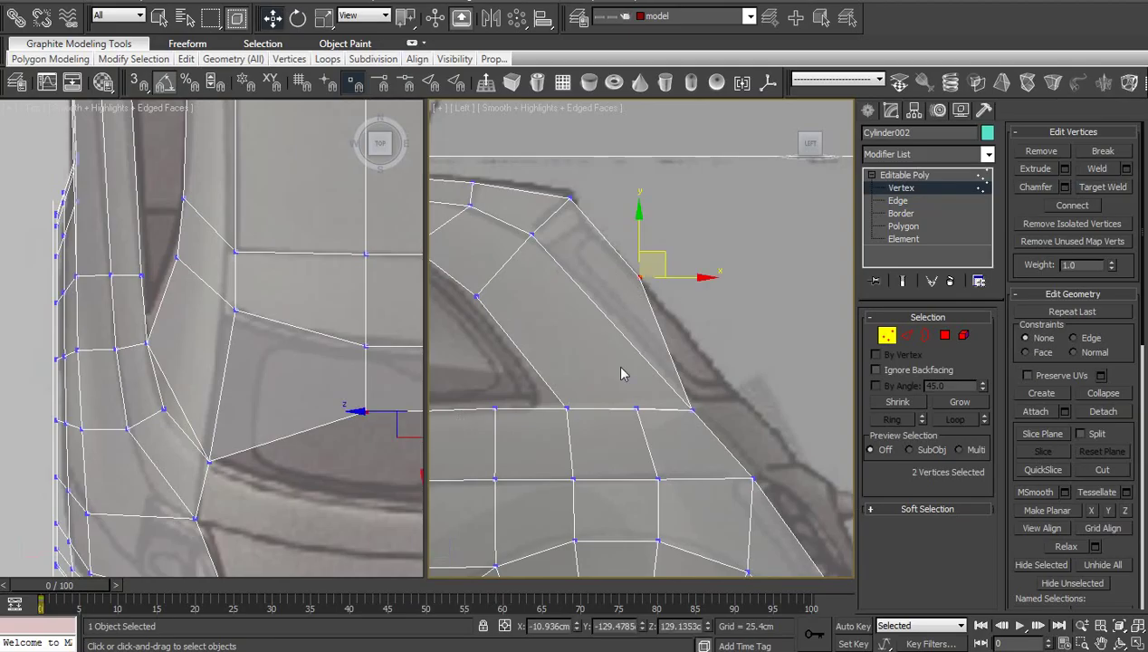
pyautogui.scroll(-2, 670, 268)
pyautogui.scroll(-1, 631, 290)
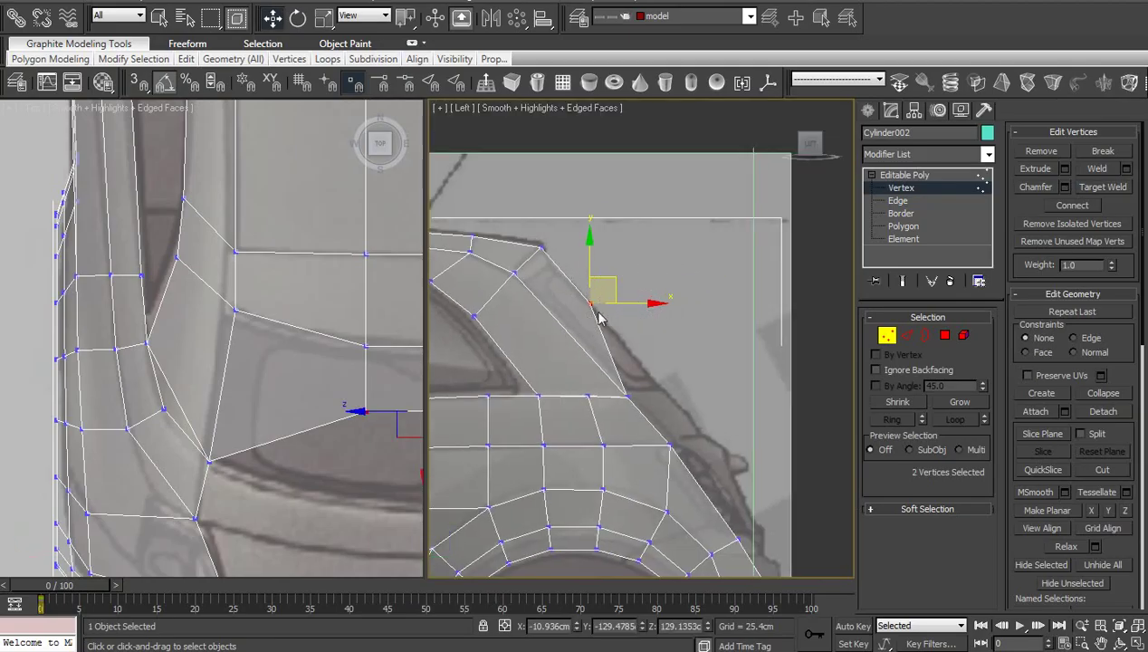
pyautogui.moveTo(616, 280); pyautogui.dragTo(691, 368)
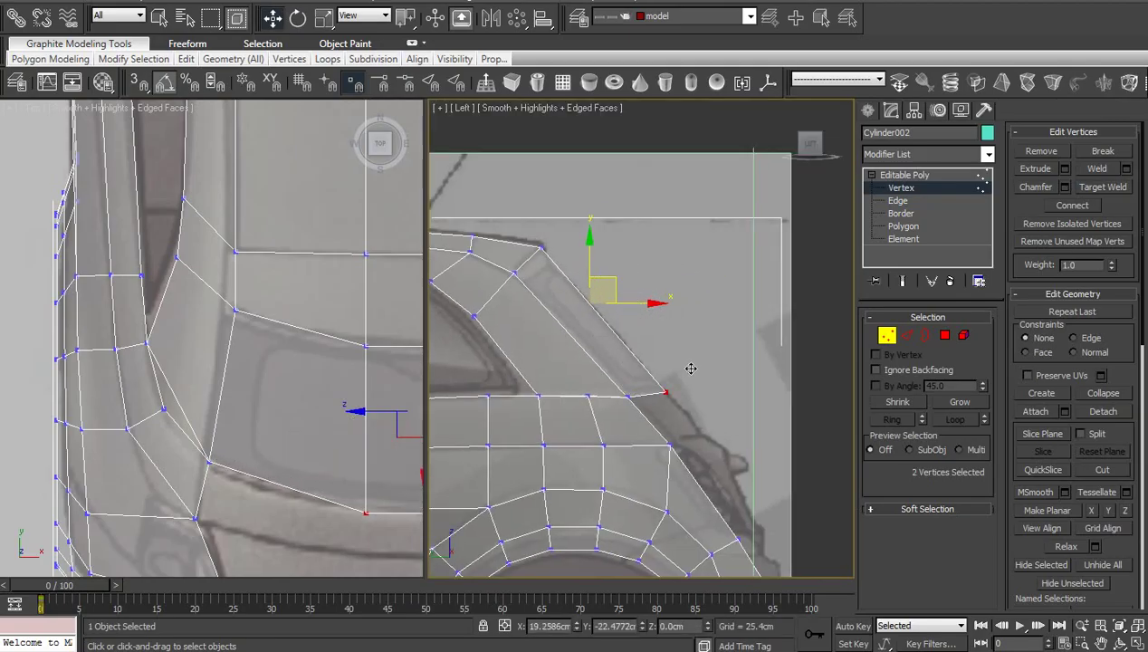
pyautogui.click(356, 448)
pyautogui.scroll(3, 355, 448)
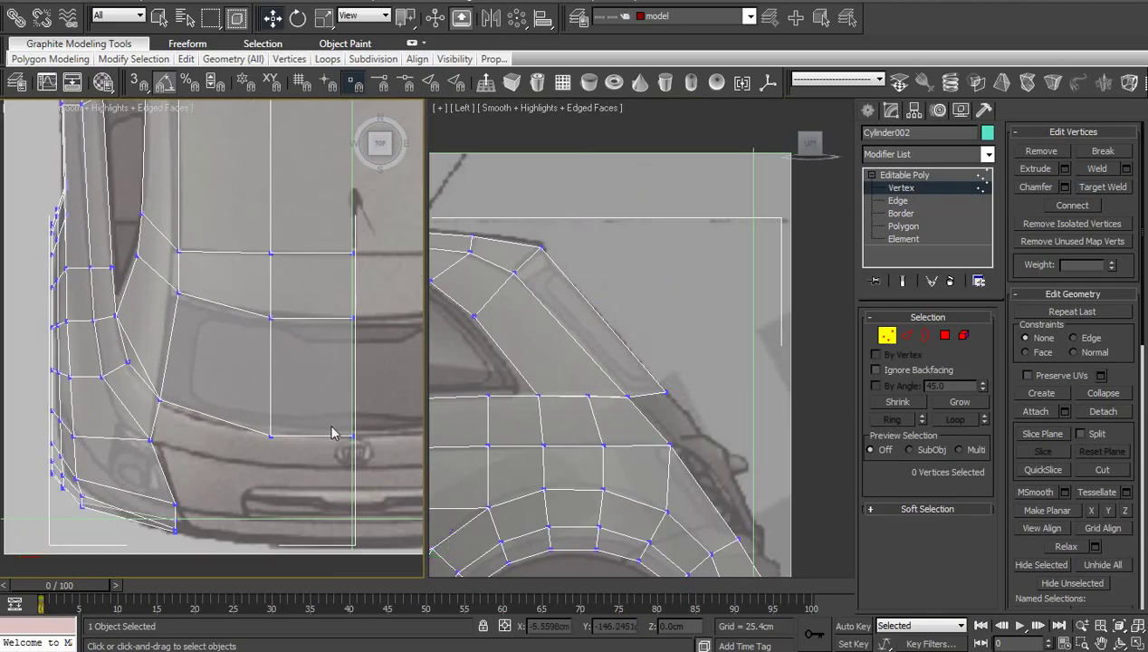
pyautogui.moveTo(333, 433); pyautogui.dragTo(357, 435, button='middle')
# - Ring-select a pillar edge and Connect it to insert one lengthwise edge loop through the rear pillar
pyautogui.press('2')
pyautogui.scroll(-1, 616, 418)
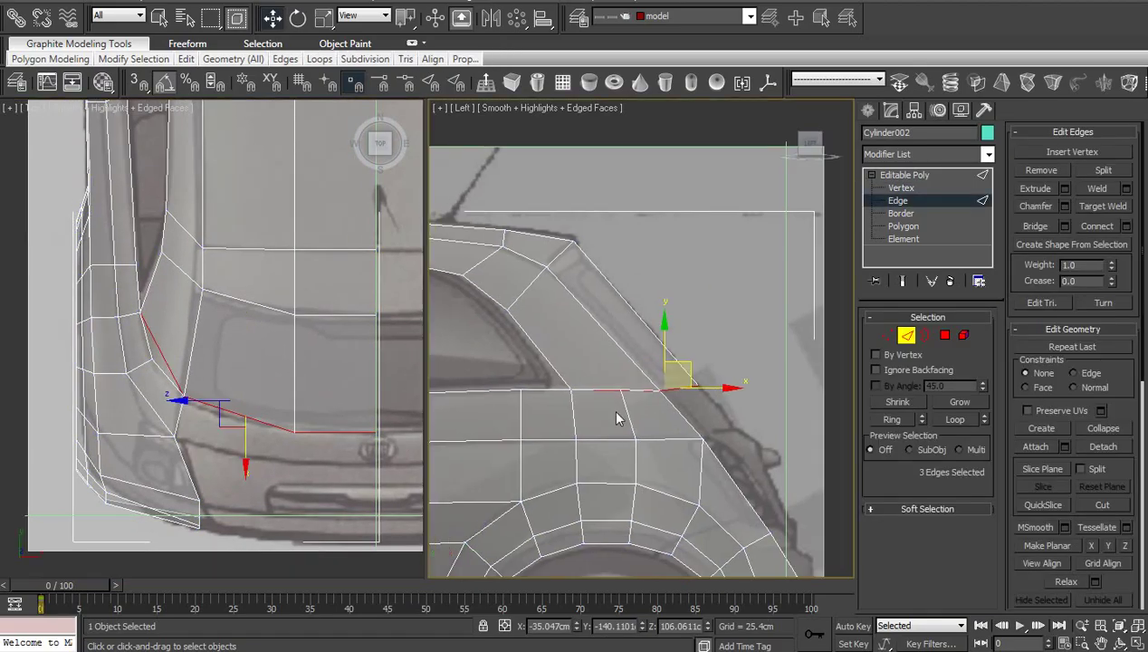
pyautogui.scroll(2, 566, 345)
pyautogui.click(510, 305)
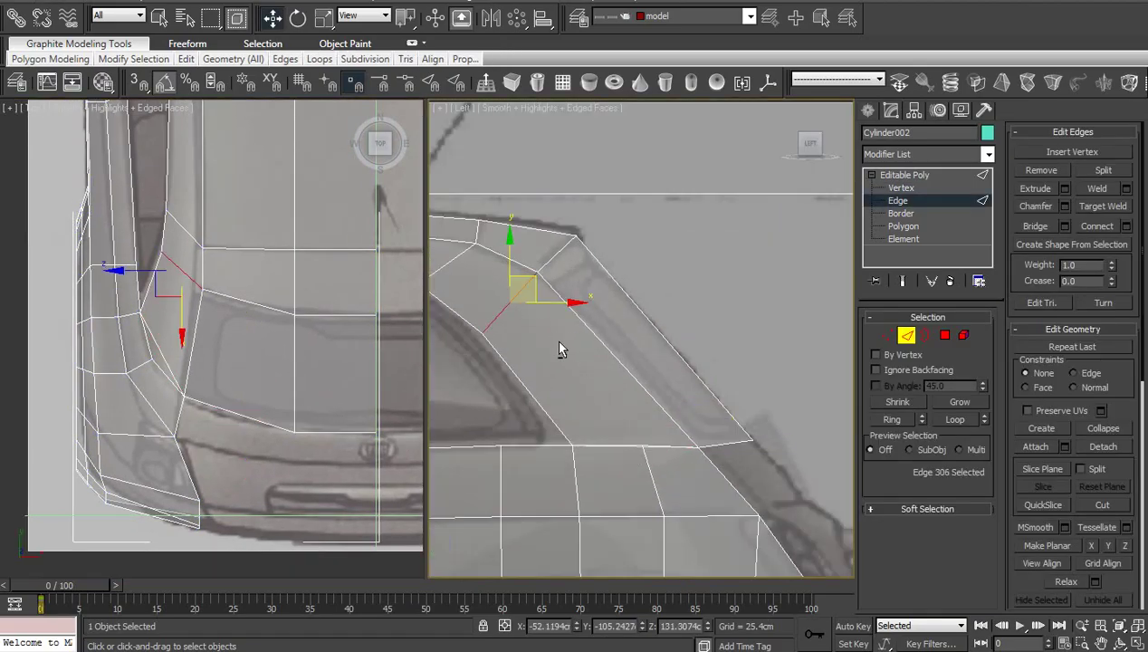
pyautogui.click(894, 419)
pyautogui.rightClick(611, 324)
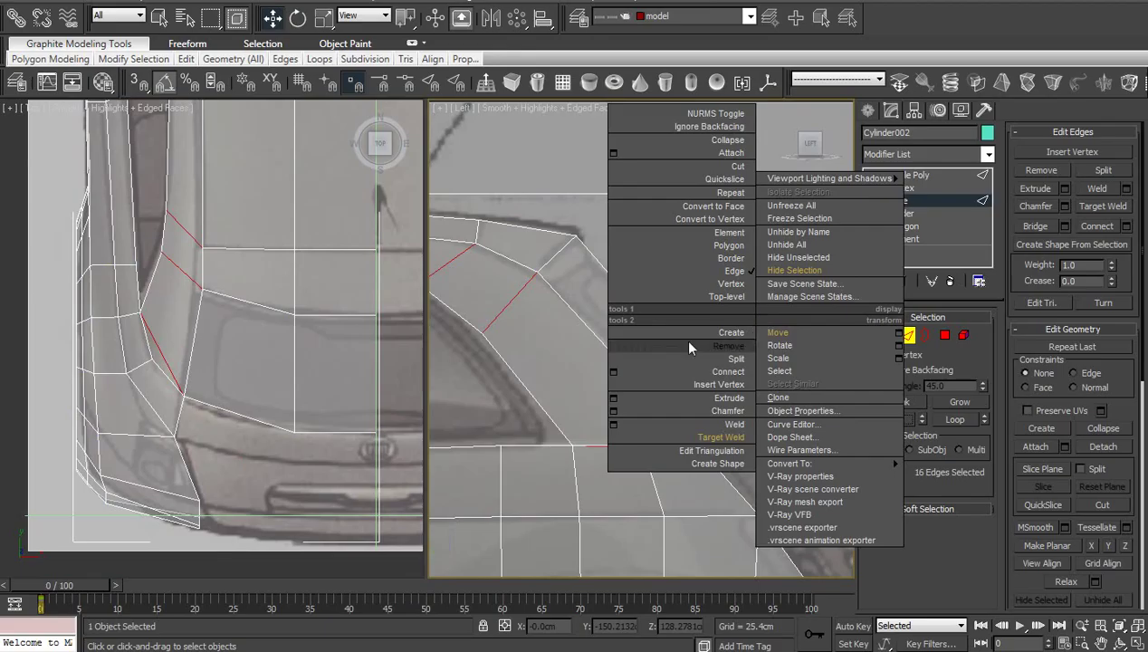
pyautogui.click(613, 374)
pyautogui.click(439, 568)
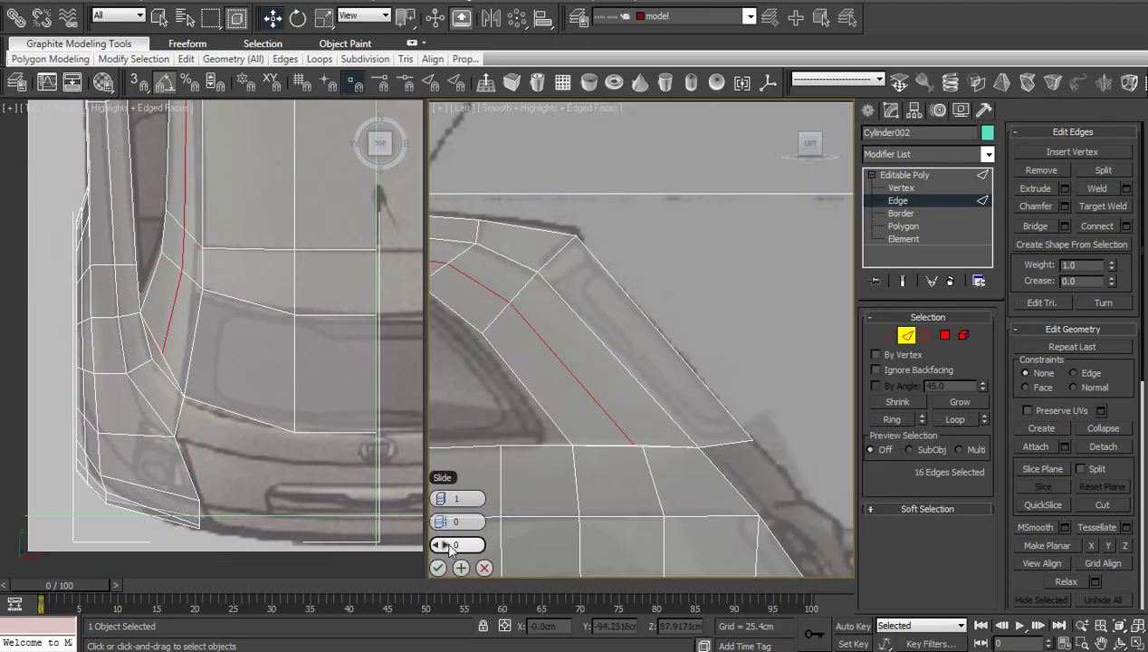
pyautogui.rightClick(743, 287)
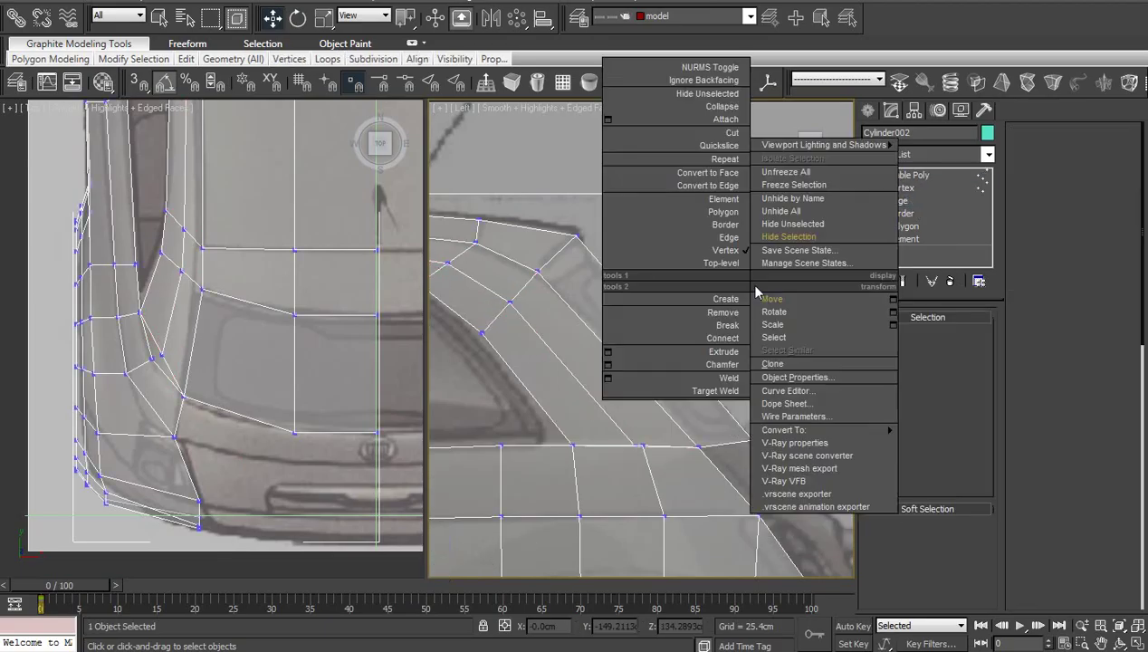
pyautogui.click(679, 269)
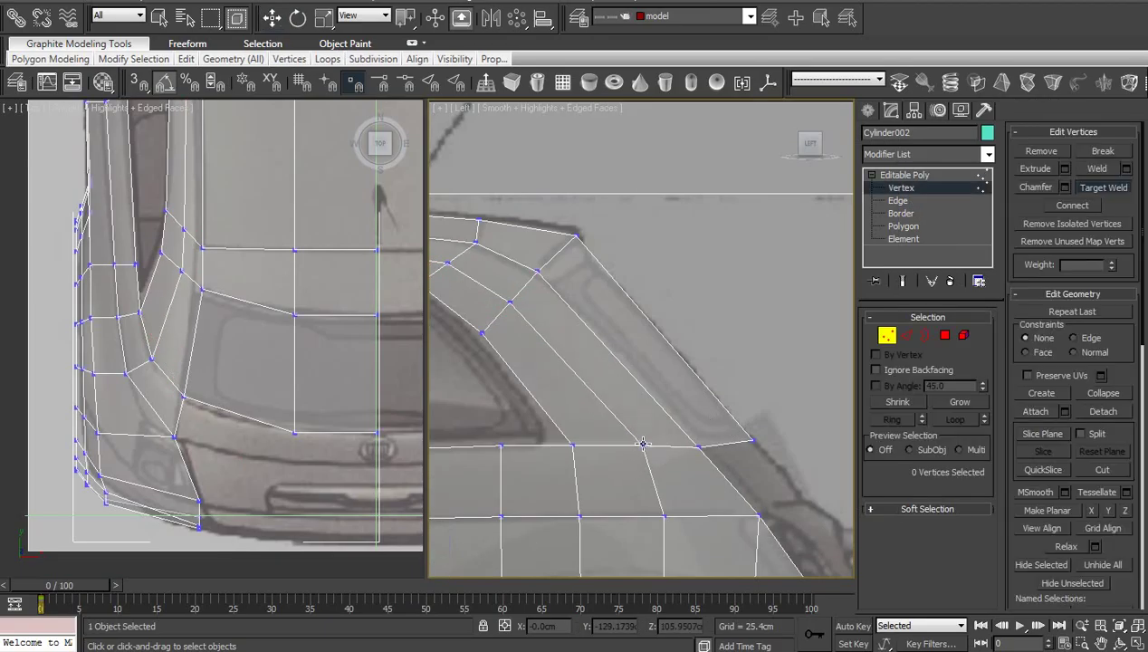
pyautogui.press('w')
pyautogui.scroll(-2, 665, 412)
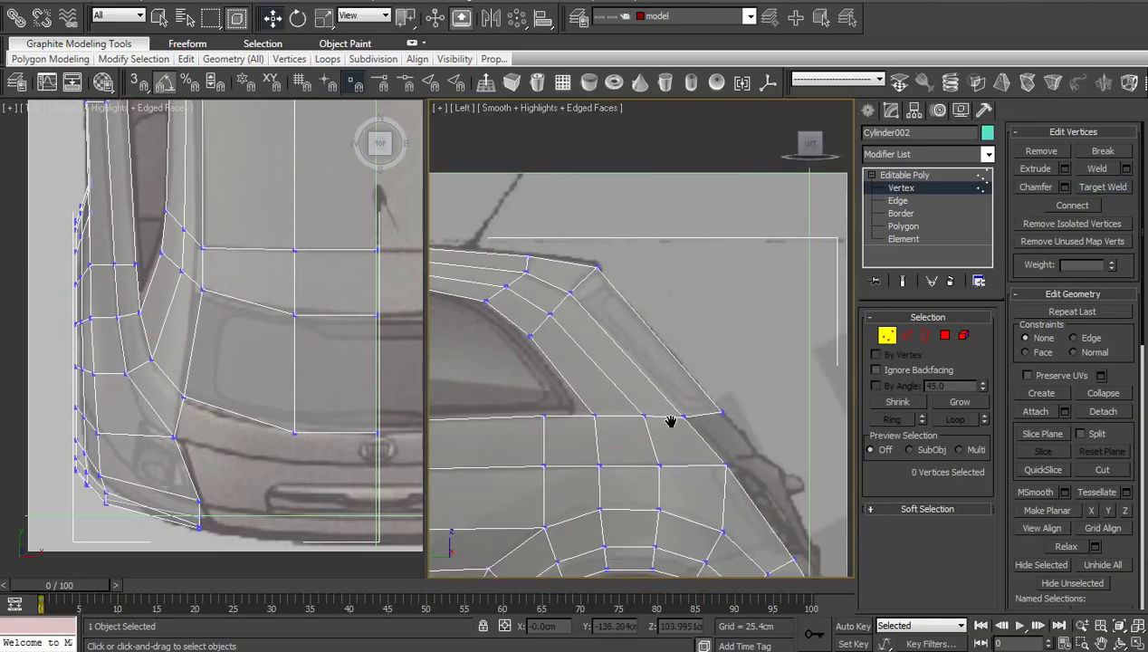
# - Shift-move the two bottom rear edges down along the tailgate to the bumper line
pyautogui.click(898, 200)
pyautogui.moveTo(734, 430); pyautogui.dragTo(692, 397, button='middle')
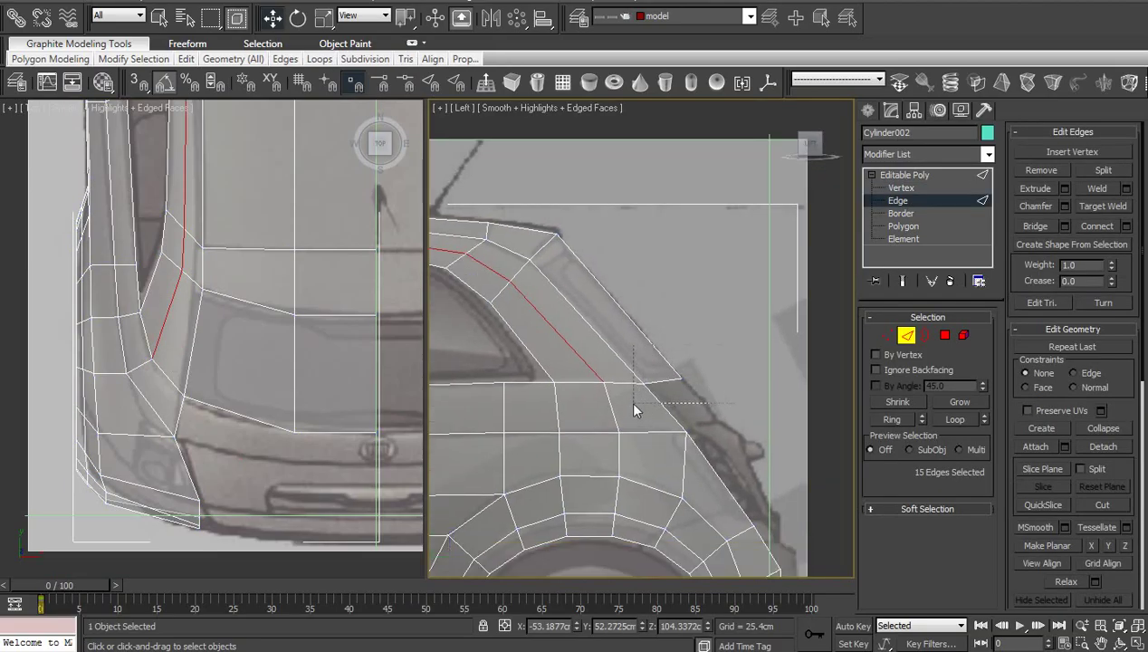
pyautogui.moveTo(642, 407); pyautogui.dragTo(626, 399)
pyautogui.moveTo(684, 406); pyautogui.dragTo(604, 378, button='middle')
pyautogui.moveTo(616, 337)
pyautogui.mouseDown()
pyautogui.moveTo(664, 386)
pyautogui.moveTo(688, 446)
pyautogui.mouseUp()
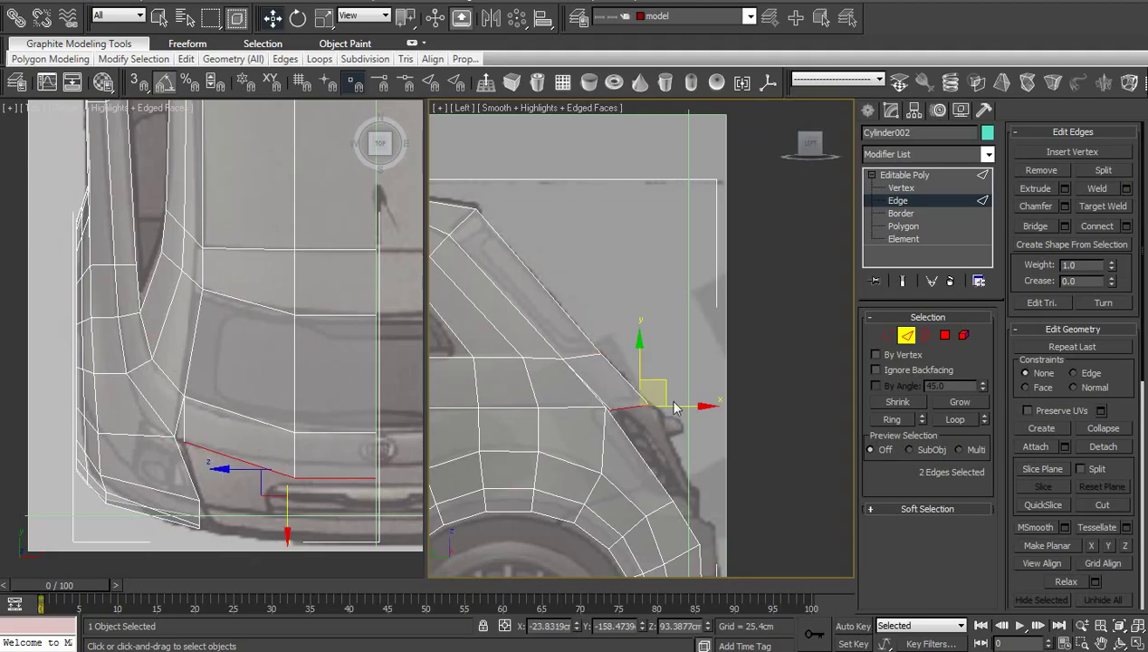
pyautogui.moveTo(688, 446); pyautogui.dragTo(646, 389, button='middle')
pyautogui.moveTo(680, 386); pyautogui.dragTo(683, 419)
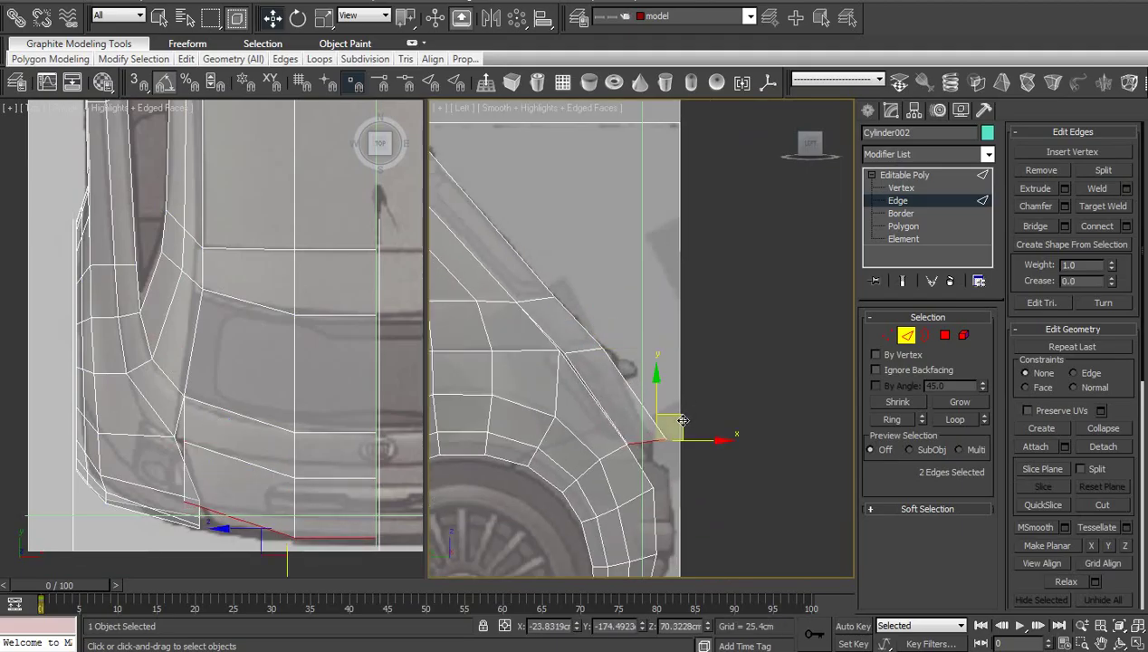
# - Target Weld the loose lower rear vertex onto its neighbour
pyautogui.press('1')
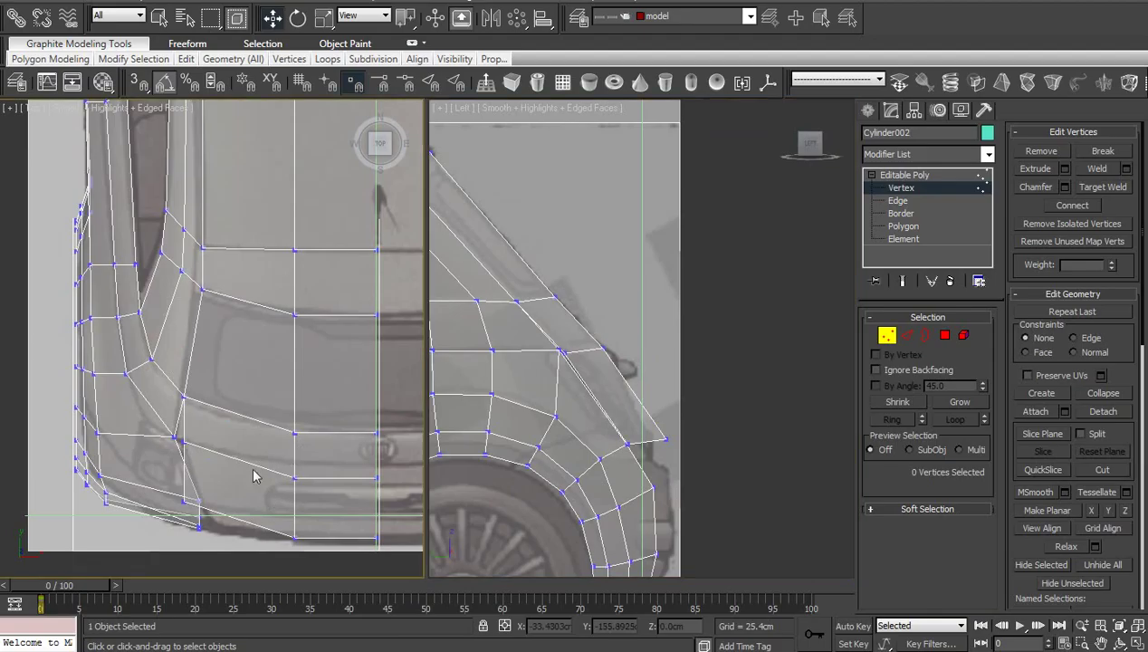
pyautogui.rightClick(253, 477)
pyautogui.click(199, 515)
pyautogui.click(183, 503)
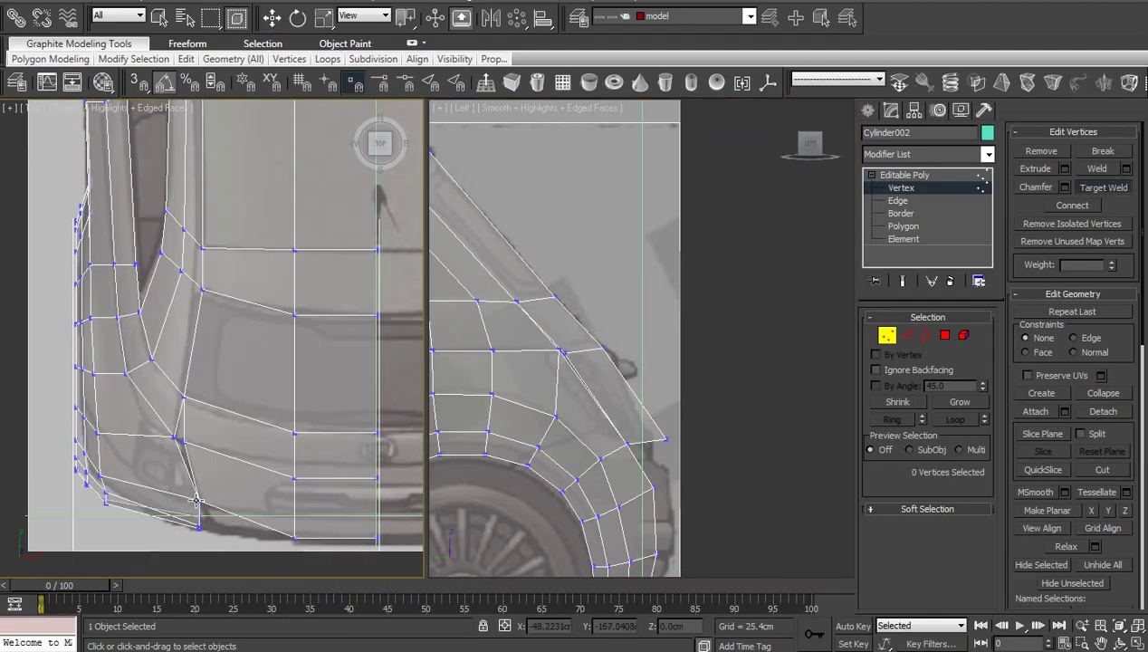
# - In Top view, raise the lower rear and bottom vertex pairs up to the bumper line
pyautogui.press('w')
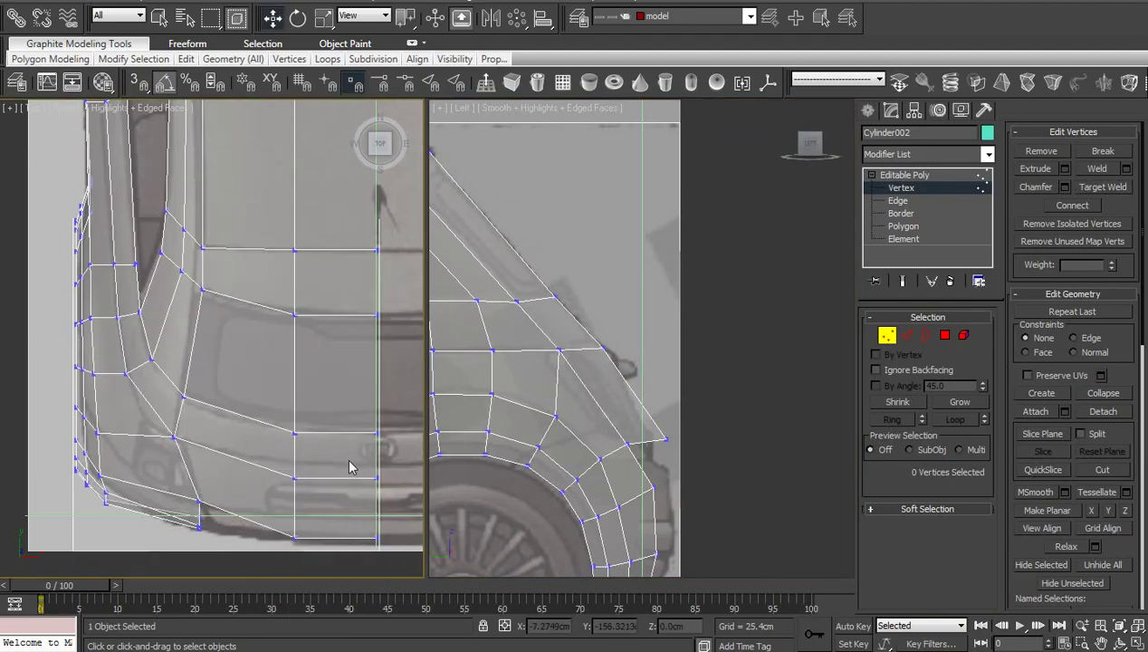
pyautogui.moveTo(351, 463); pyautogui.dragTo(217, 446, button='middle')
pyautogui.moveTo(278, 462); pyautogui.dragTo(276, 452)
pyautogui.moveTo(227, 426)
pyautogui.mouseDown()
pyautogui.moveTo(226, 414)
pyautogui.moveTo(290, 415)
pyautogui.mouseUp()
pyautogui.click(179, 387)
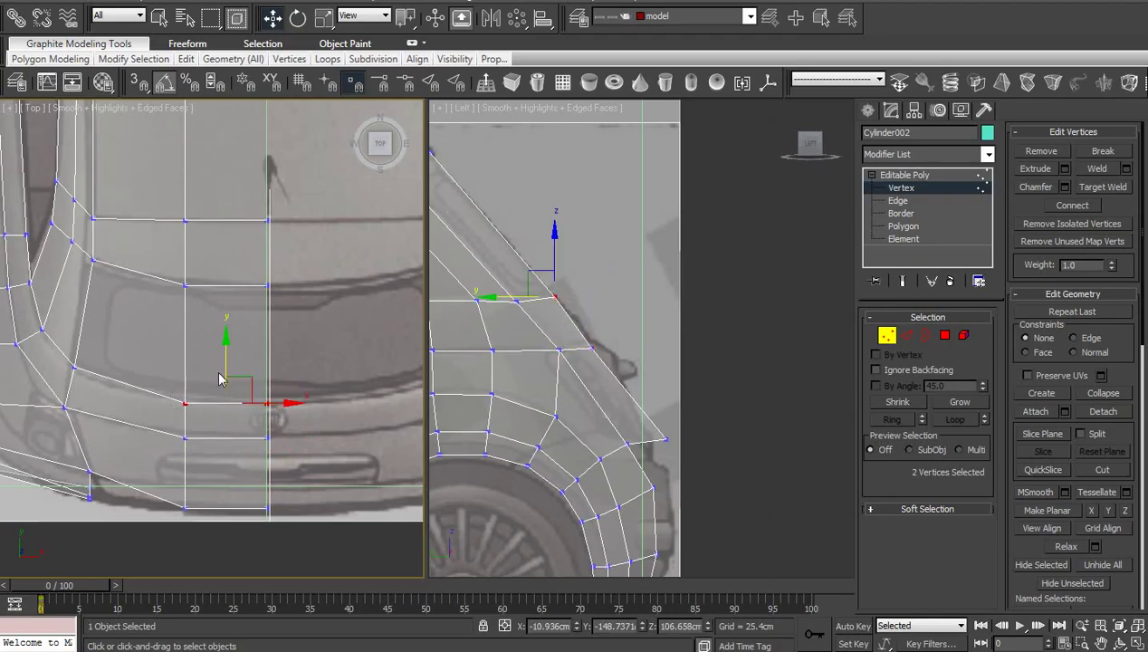
pyautogui.moveTo(225, 360); pyautogui.dragTo(224, 353)
pyautogui.click(210, 404)
pyautogui.moveTo(210, 404)
pyautogui.mouseDown(button='middle')
pyautogui.moveTo(259, 390)
pyautogui.moveTo(297, 429)
pyautogui.mouseUp(button='middle')
pyautogui.moveTo(297, 429); pyautogui.dragTo(192, 451)
pyautogui.moveTo(232, 408); pyautogui.dragTo(235, 380)
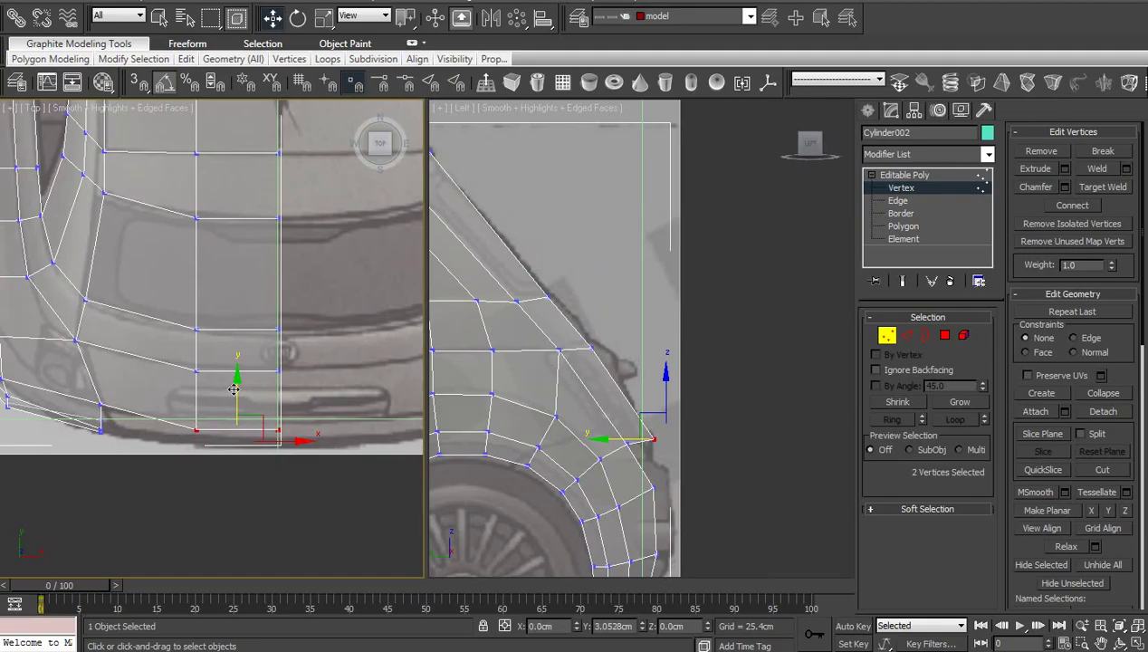
# - In the side view, nudge the fender corner vertex into place and select the lower fender corner
pyautogui.click(558, 392)
pyautogui.scroll(3, 589, 389)
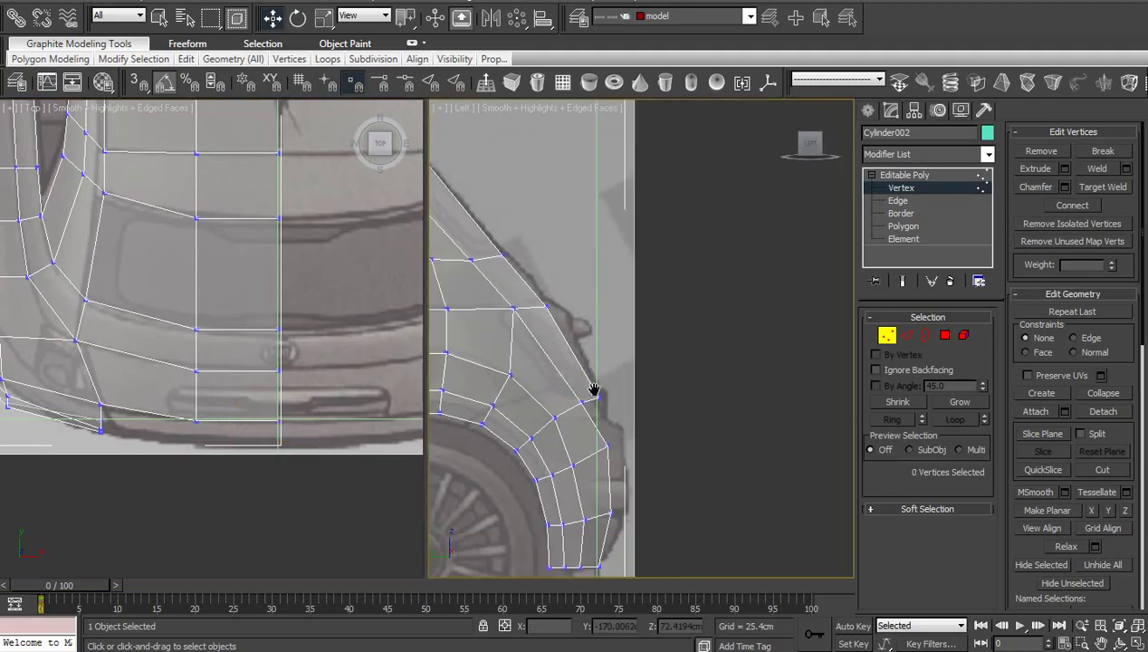
pyautogui.scroll(2, 587, 379)
pyautogui.scroll(2, 579, 362)
pyautogui.scroll(-3, 572, 343)
pyautogui.click(750, 367)
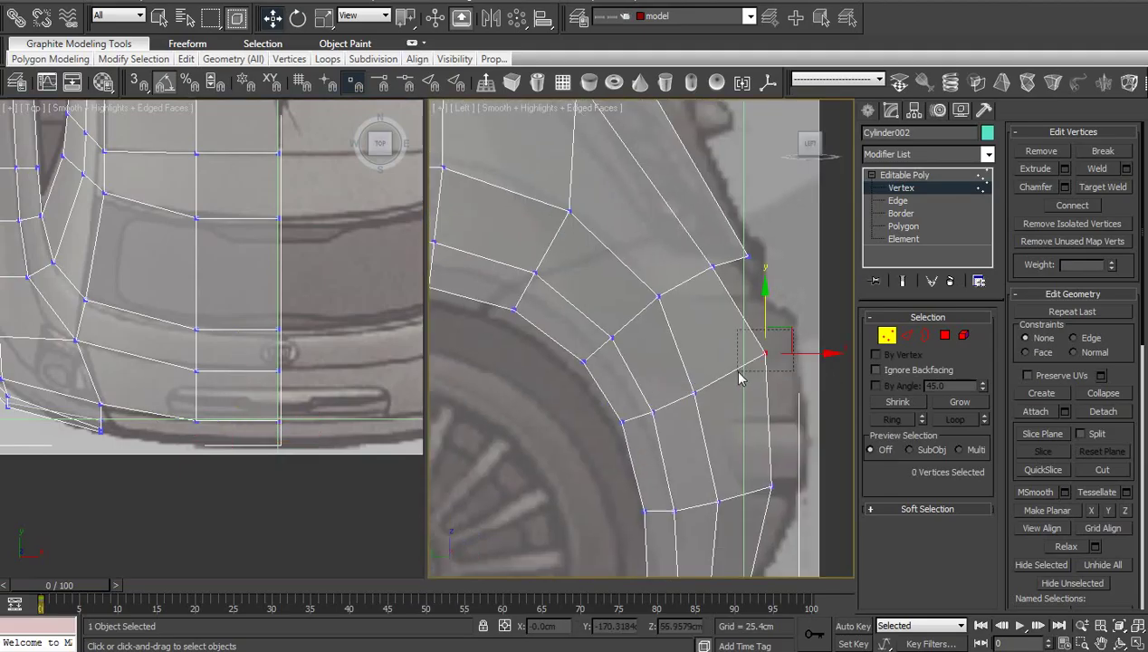
pyautogui.moveTo(777, 337); pyautogui.dragTo(779, 351)
pyautogui.click(775, 462)
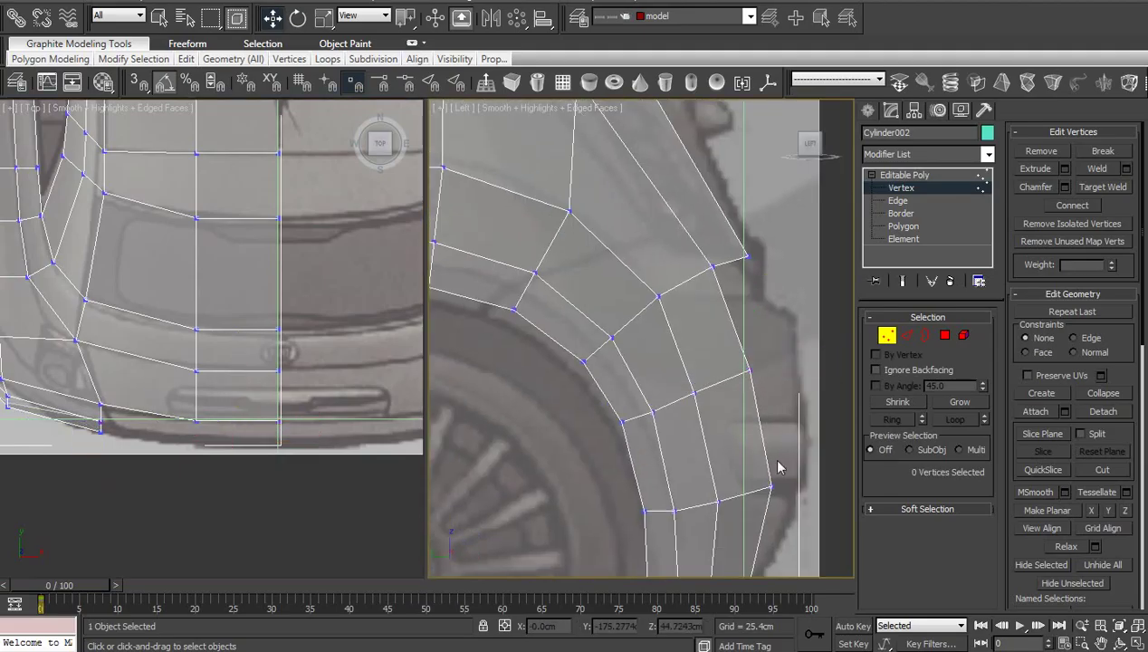
pyautogui.moveTo(782, 524); pyautogui.dragTo(749, 421, button='middle')
pyautogui.moveTo(704, 505); pyautogui.dragTo(703, 506)
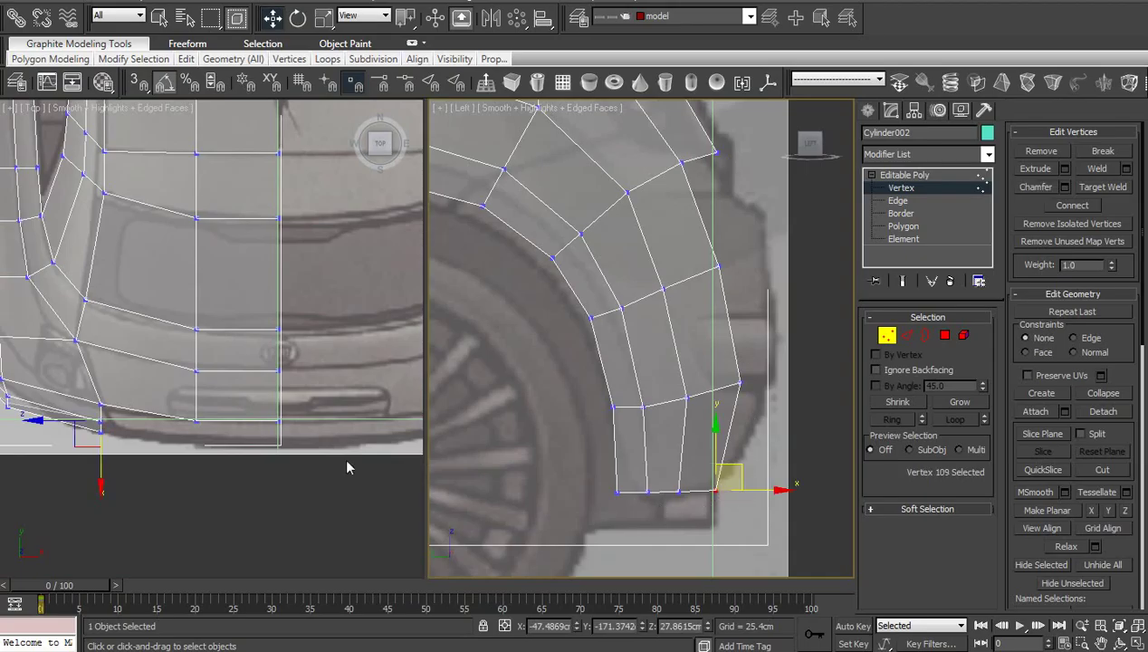
pyautogui.click(265, 444)
pyautogui.moveTo(265, 444); pyautogui.dragTo(340, 471, button='middle')
pyautogui.scroll(3, 295, 459)
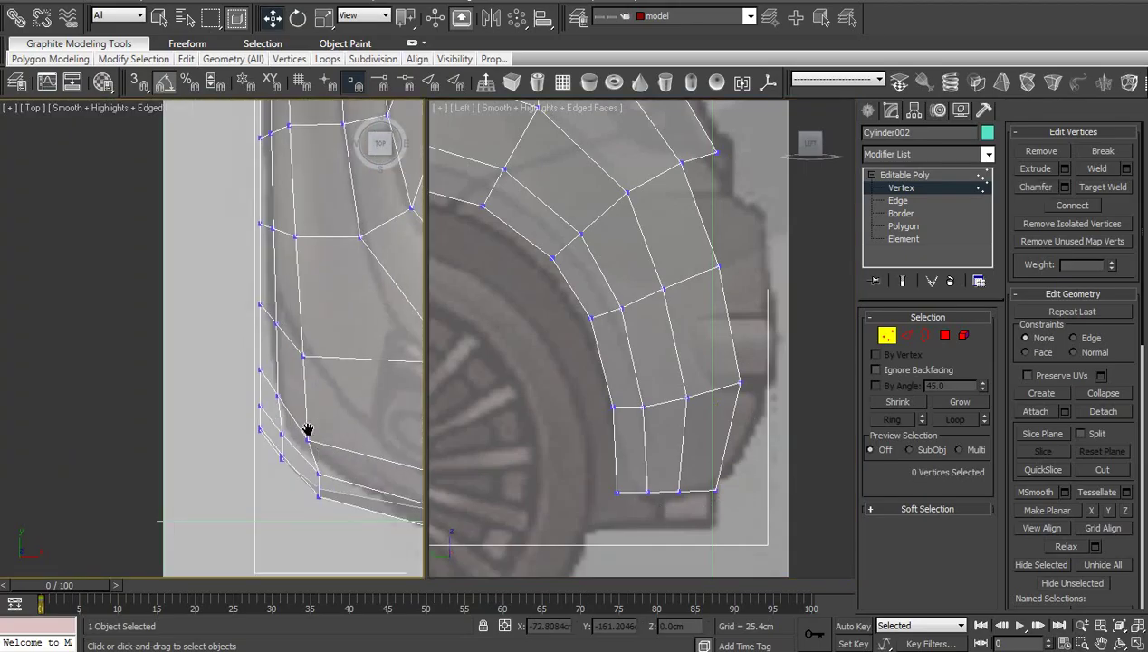
# - Shift the two rear corner vertices right onto the top blueprint's rear outline
pyautogui.moveTo(285, 471); pyautogui.dragTo(351, 453)
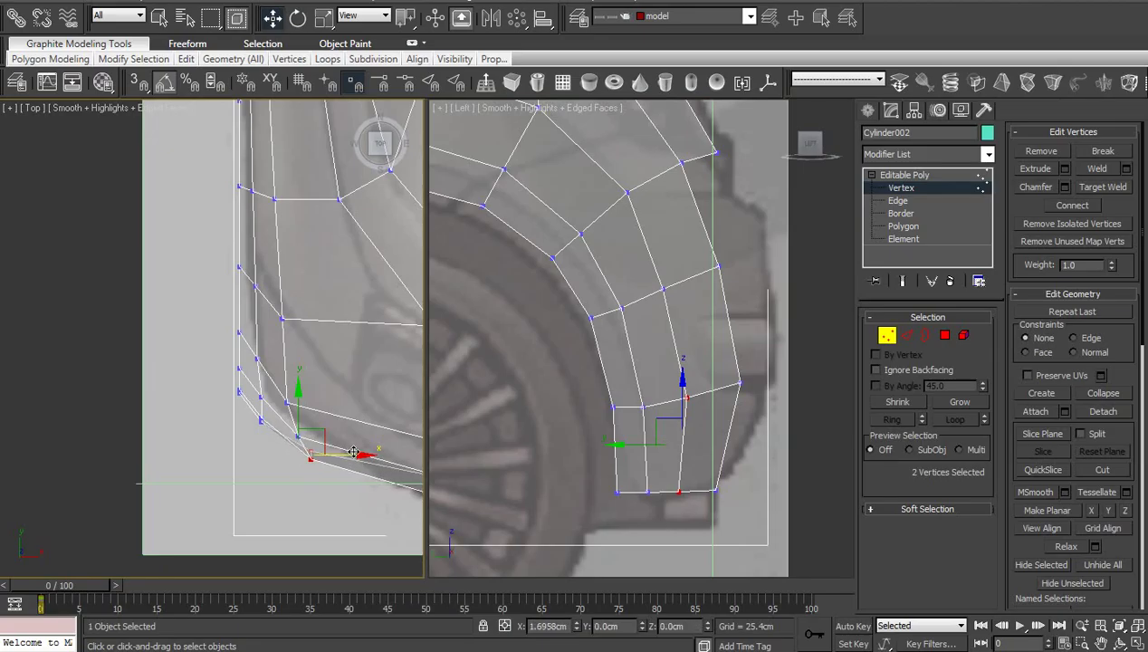
pyautogui.click(347, 387)
pyautogui.scroll(-3, 347, 387)
pyautogui.scroll(-2, 343, 448)
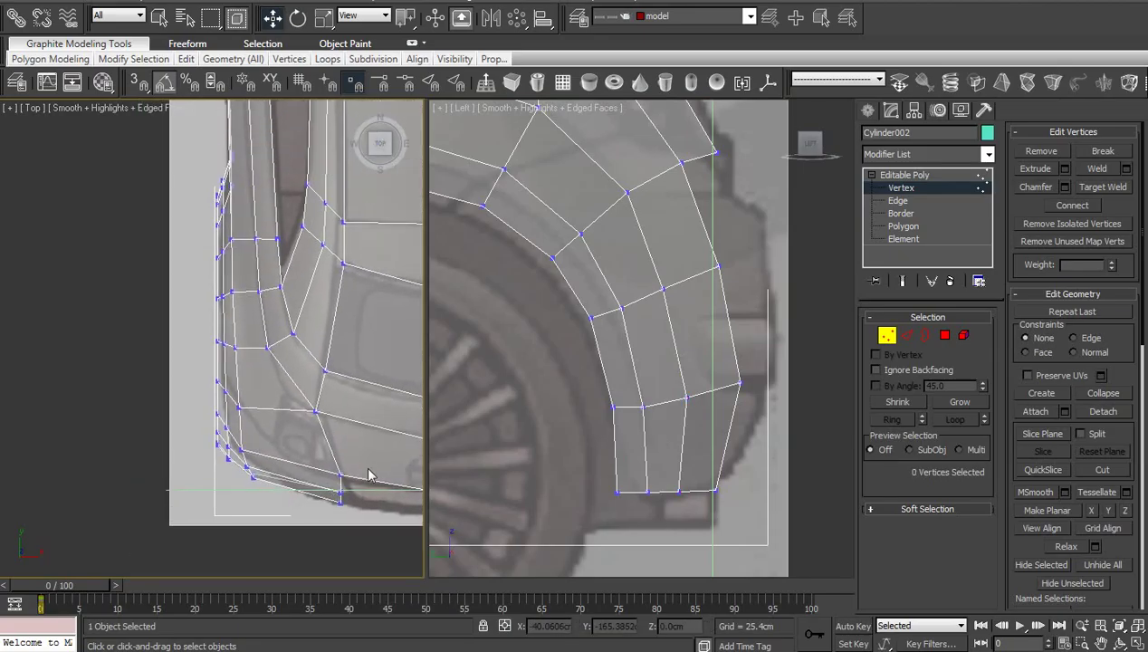
pyautogui.moveTo(371, 472); pyautogui.dragTo(344, 469, button='middle')
pyautogui.scroll(2, 299, 429)
pyautogui.scroll(2, 322, 487)
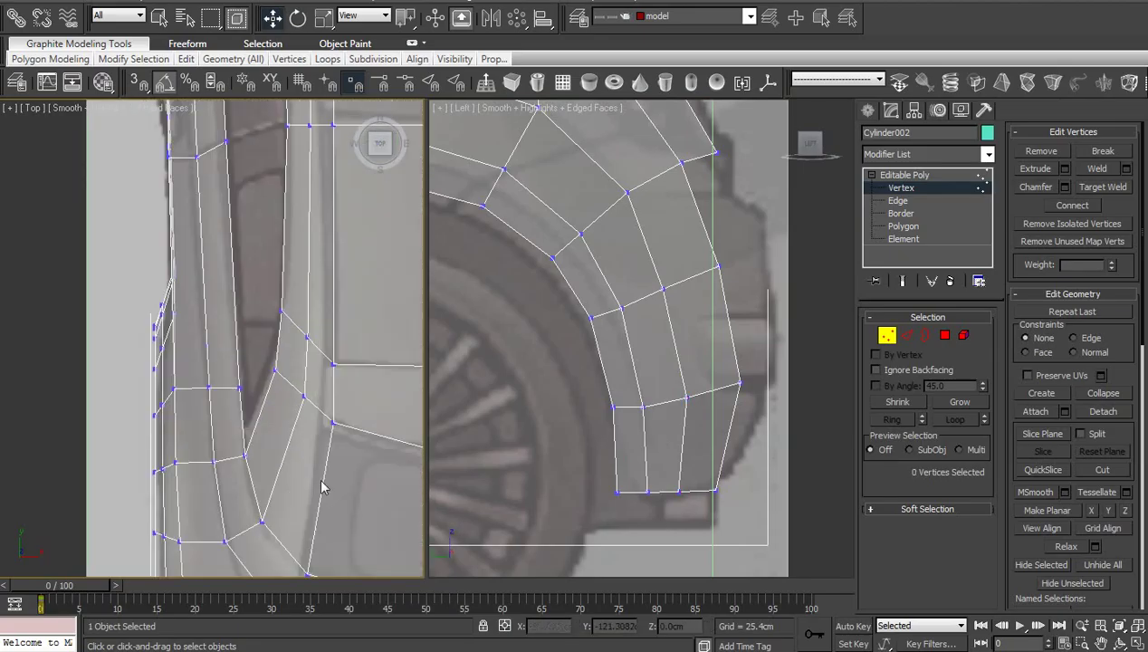
# - Nudge two body-side vertices onto the blueprint outline in the Top view
pyautogui.moveTo(315, 453); pyautogui.dragTo(314, 448)
pyautogui.moveTo(319, 388)
pyautogui.keyDown('ctrl'); pyautogui.mouseDown()
pyautogui.moveTo(289, 408)
pyautogui.moveTo(341, 391)
pyautogui.moveTo(328, 387)
pyautogui.mouseUp(); pyautogui.keyUp('ctrl')
pyautogui.click(379, 320)
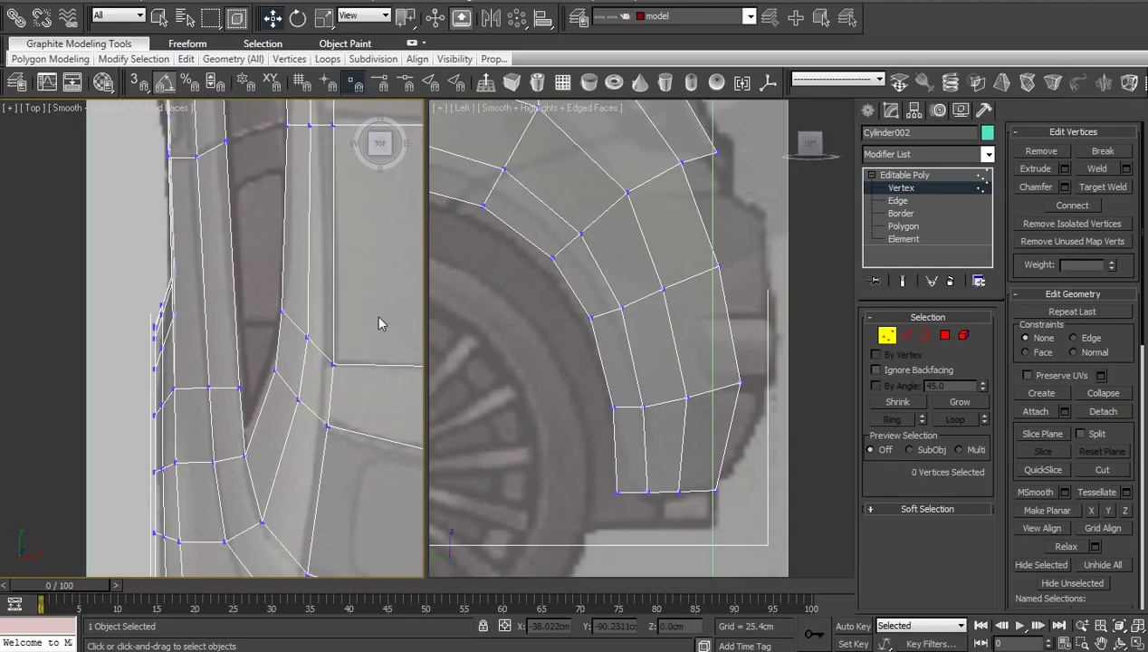
pyautogui.scroll(-2, 363, 398)
pyautogui.moveTo(341, 467)
pyautogui.mouseDown(button='middle')
pyautogui.moveTo(321, 316)
pyautogui.moveTo(354, 468)
pyautogui.mouseUp(button='middle')
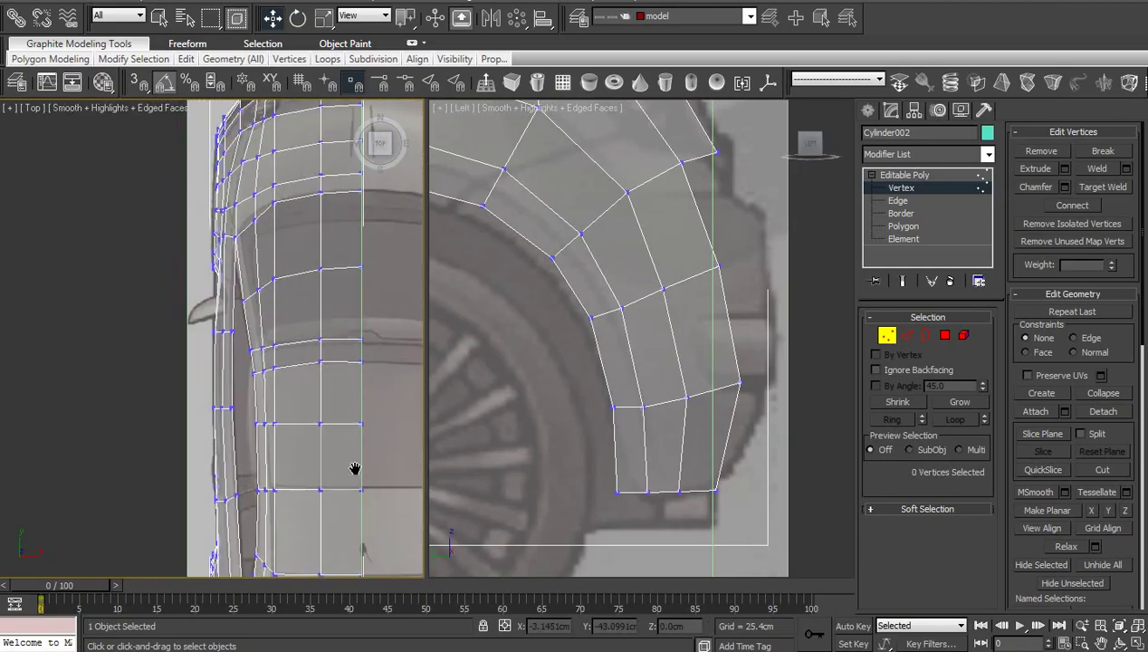
pyautogui.scroll(-2, 308, 355)
pyautogui.moveTo(308, 356); pyautogui.dragTo(360, 479, button='middle')
pyautogui.scroll(3, 359, 480)
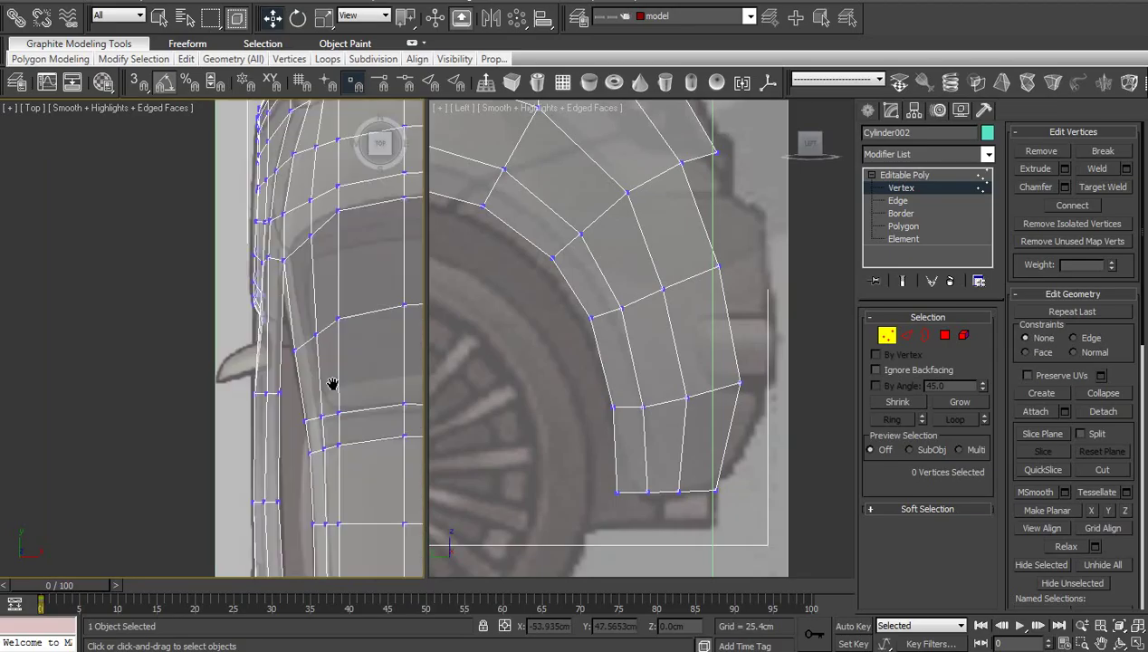
pyautogui.scroll(1, 328, 389)
pyautogui.scroll(2, 299, 340)
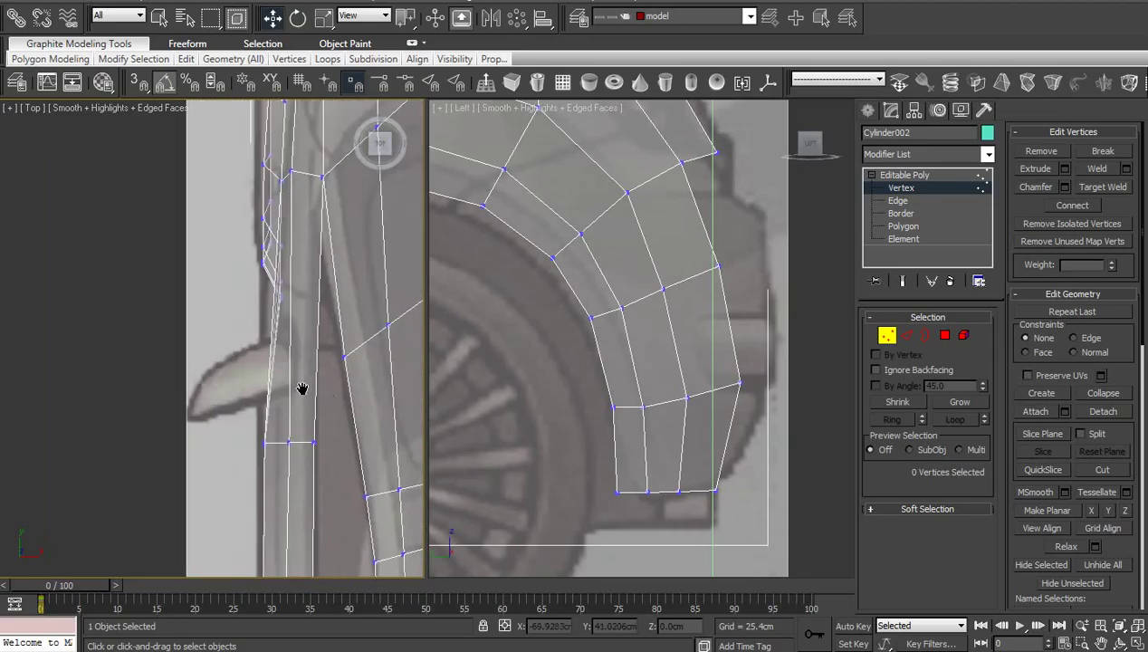
pyautogui.moveTo(440, 496); pyautogui.dragTo(310, 478, button='middle')
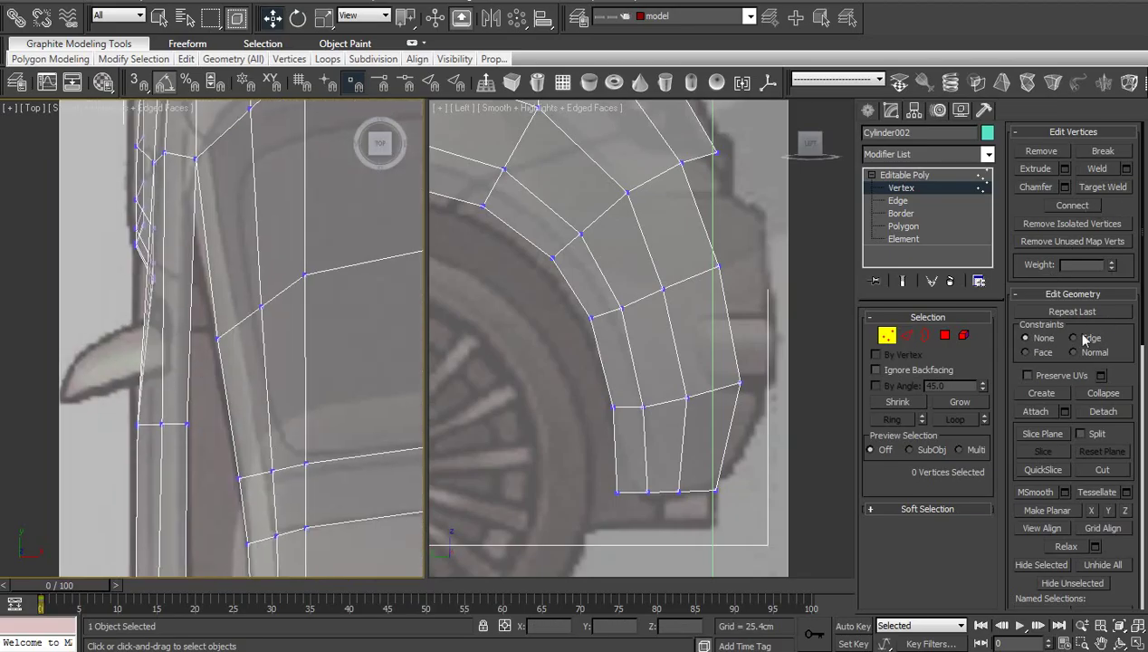
# - Line up the door-line vertices with the blueprint outline in the Top view
pyautogui.moveTo(378, 422); pyautogui.dragTo(380, 352, button='middle')
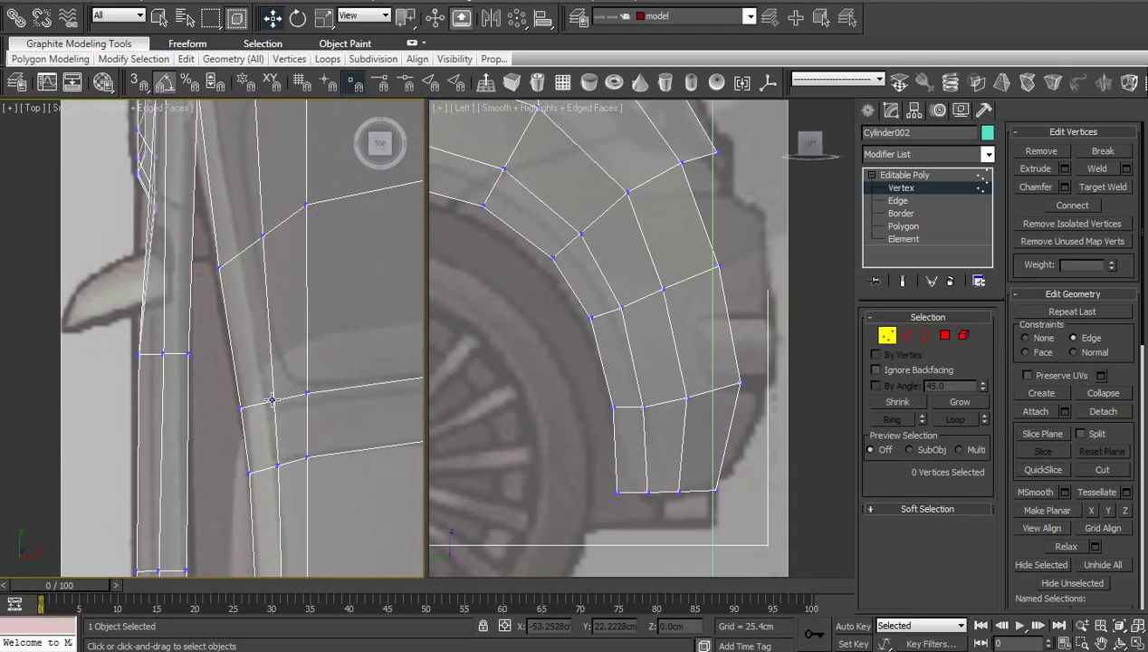
pyautogui.click(271, 400)
pyautogui.moveTo(295, 386); pyautogui.dragTo(316, 362, button='middle')
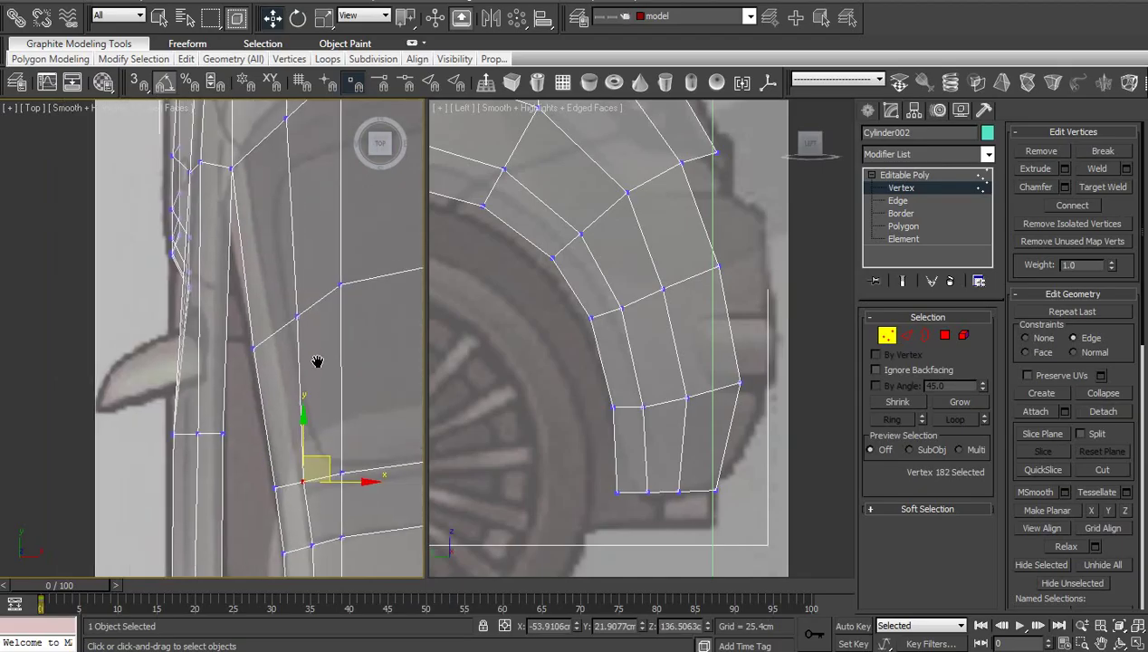
pyautogui.moveTo(302, 292); pyautogui.dragTo(279, 338)
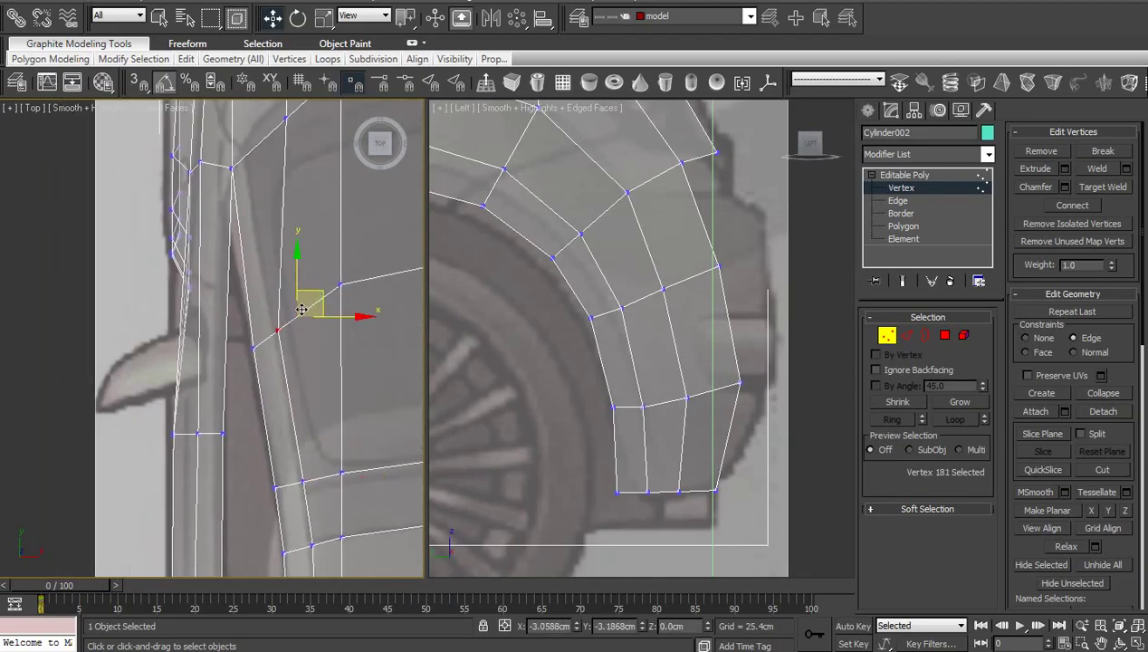
pyautogui.scroll(2, 292, 246)
pyautogui.moveTo(286, 194); pyautogui.dragTo(306, 310, button='middle')
pyautogui.click(313, 281)
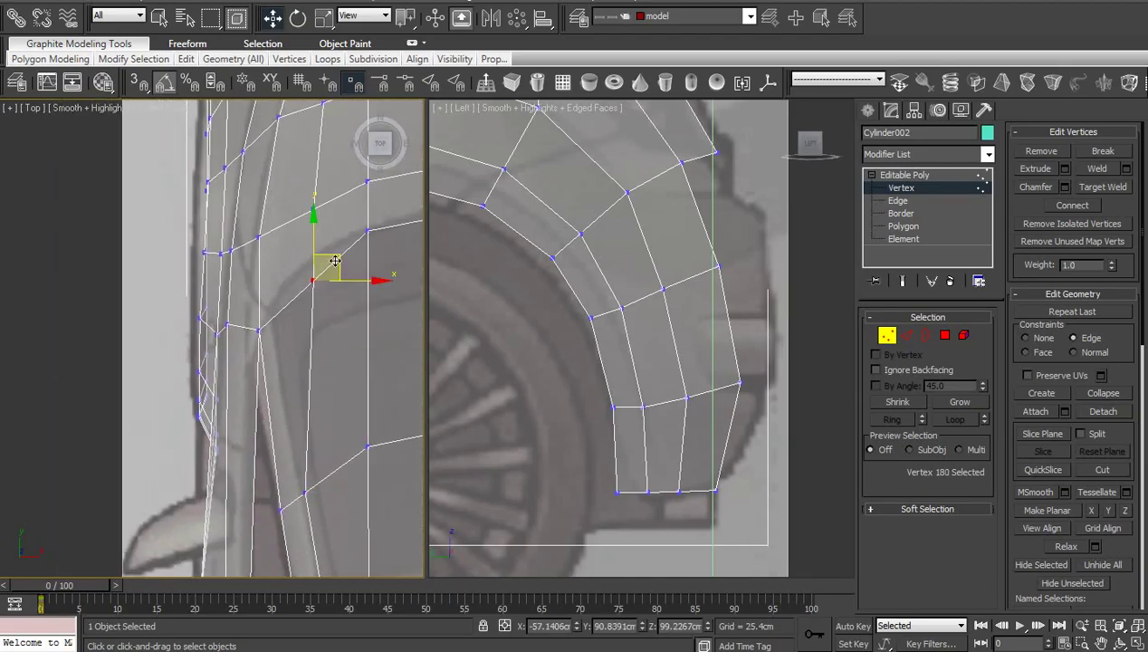
pyautogui.moveTo(333, 258); pyautogui.dragTo(295, 293)
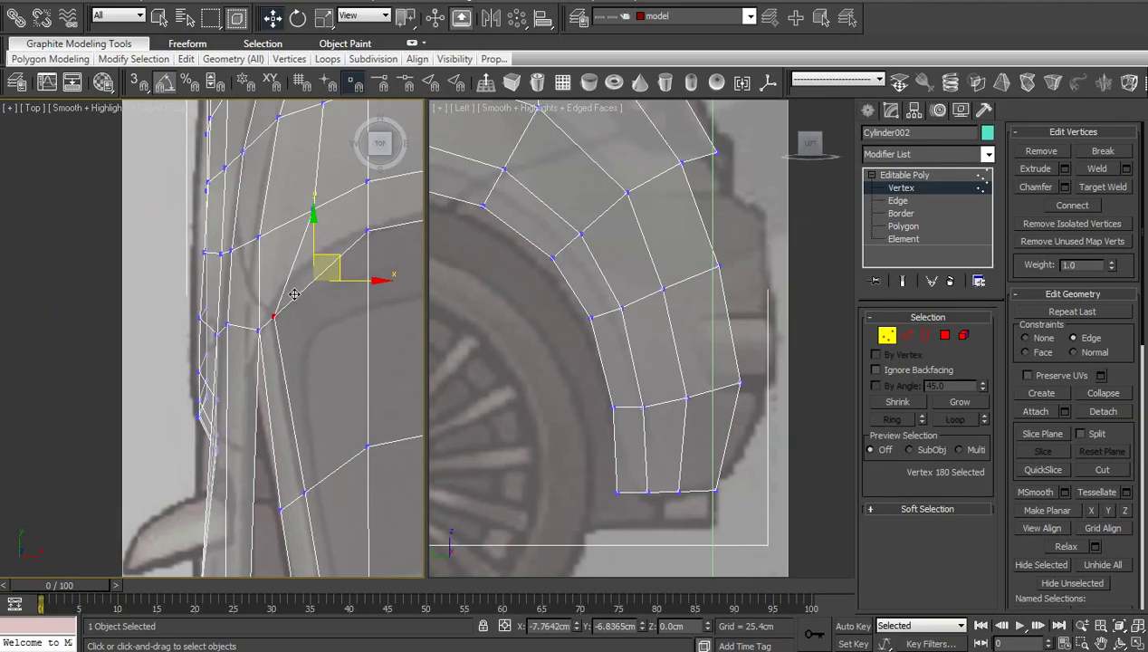
pyautogui.scroll(-3, 295, 294)
pyautogui.scroll(-3, 356, 315)
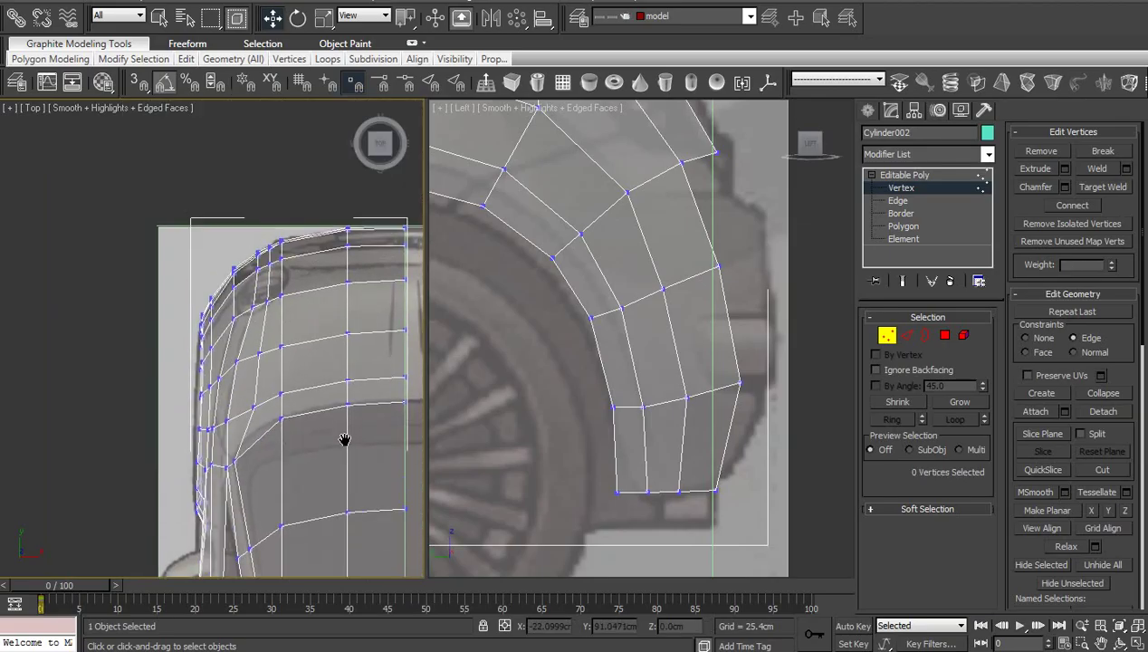
pyautogui.click(305, 504)
pyautogui.moveTo(305, 503); pyautogui.dragTo(293, 331, button='middle')
pyautogui.scroll(2, 628, 479)
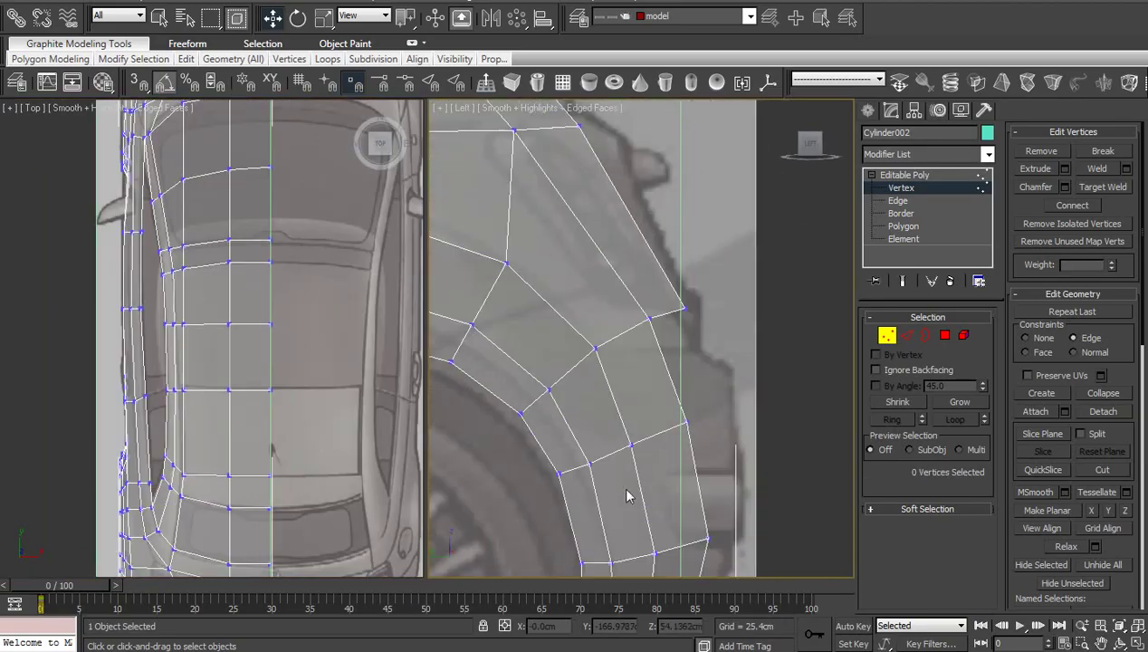
# - Move the fender edges down and right, then Target Weld the stray vertex onto its neighbour
pyautogui.click(900, 202)
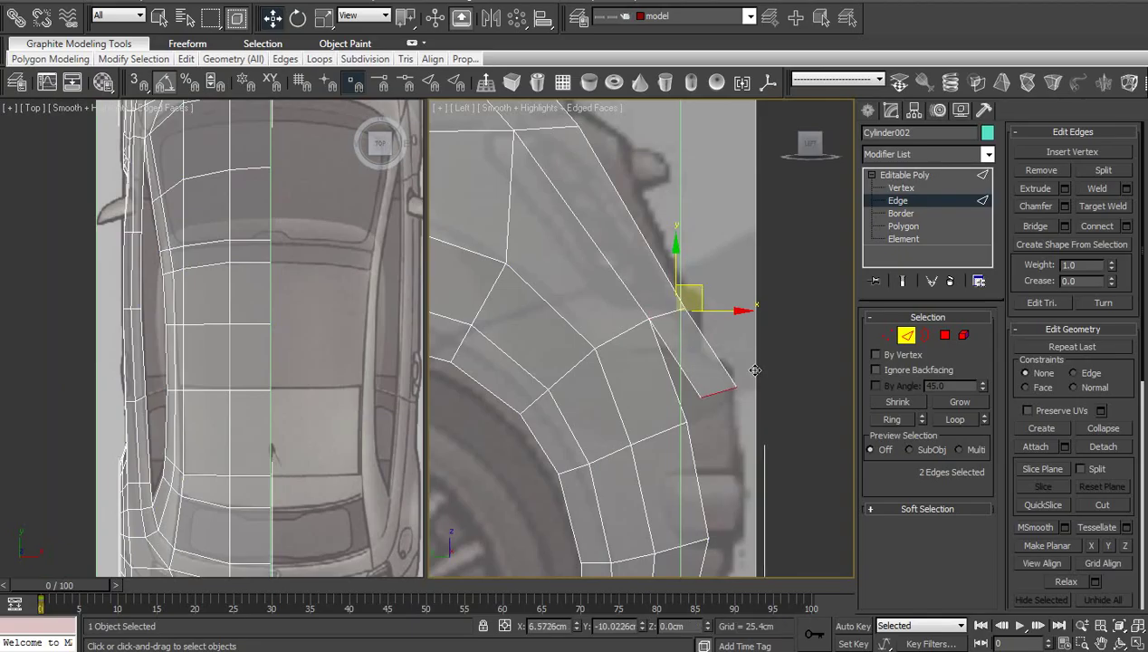
pyautogui.moveTo(702, 290); pyautogui.dragTo(752, 365)
pyautogui.moveTo(743, 411); pyautogui.dragTo(656, 336, button='middle')
pyautogui.press('1')
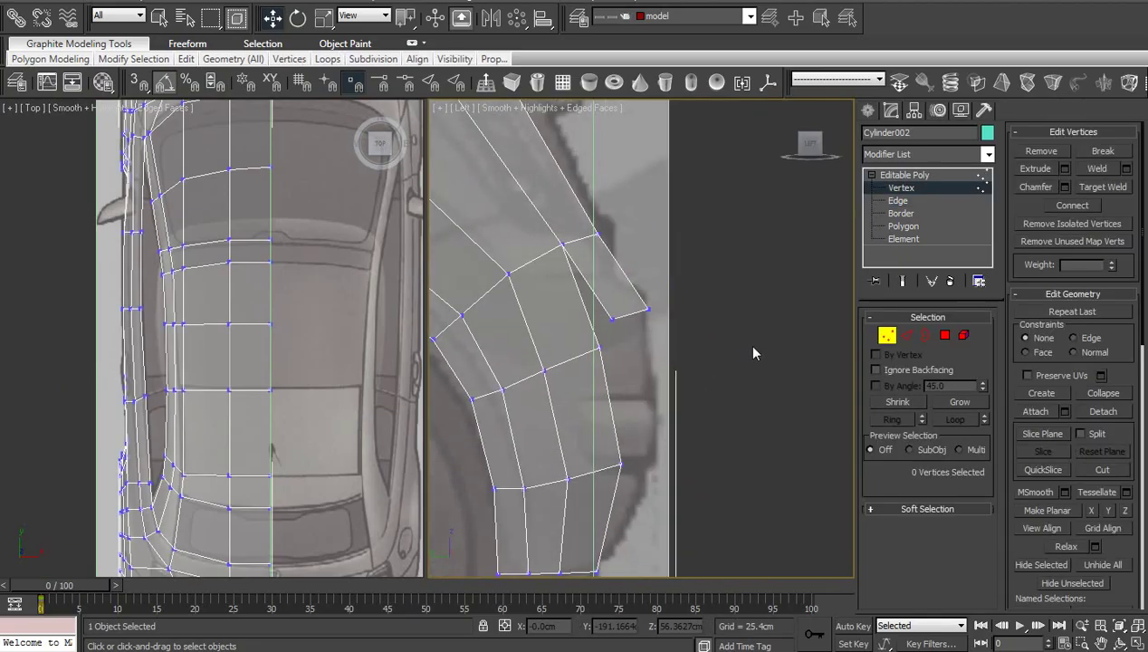
pyautogui.rightClick(745, 342)
pyautogui.click(650, 377)
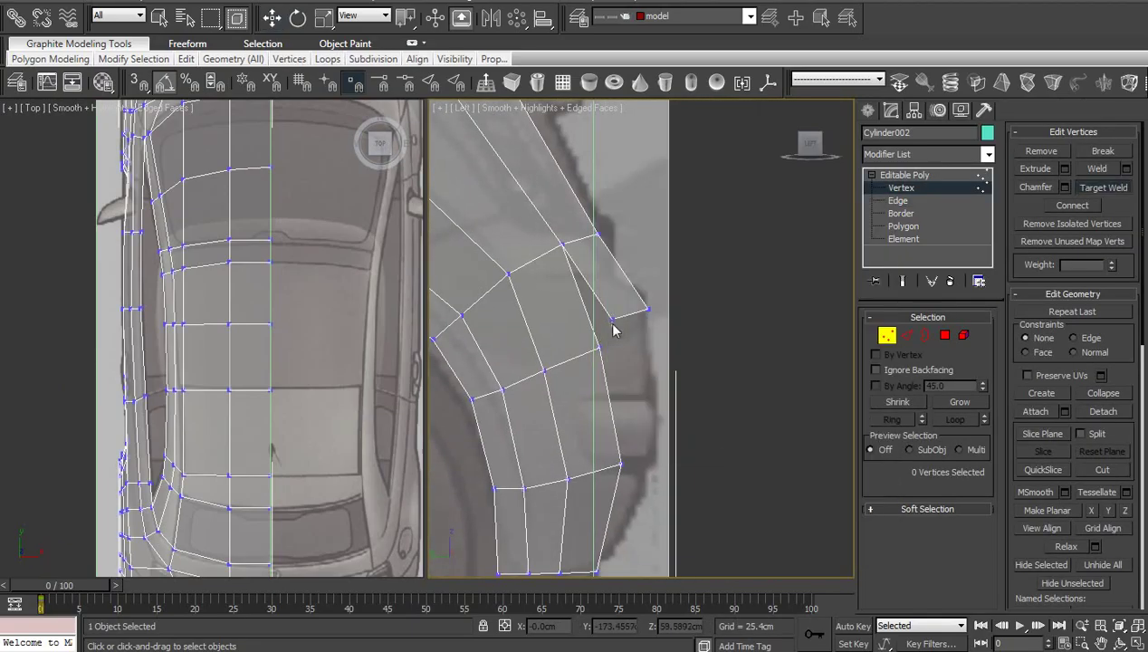
pyautogui.click(599, 349)
pyautogui.rightClick(599, 348)
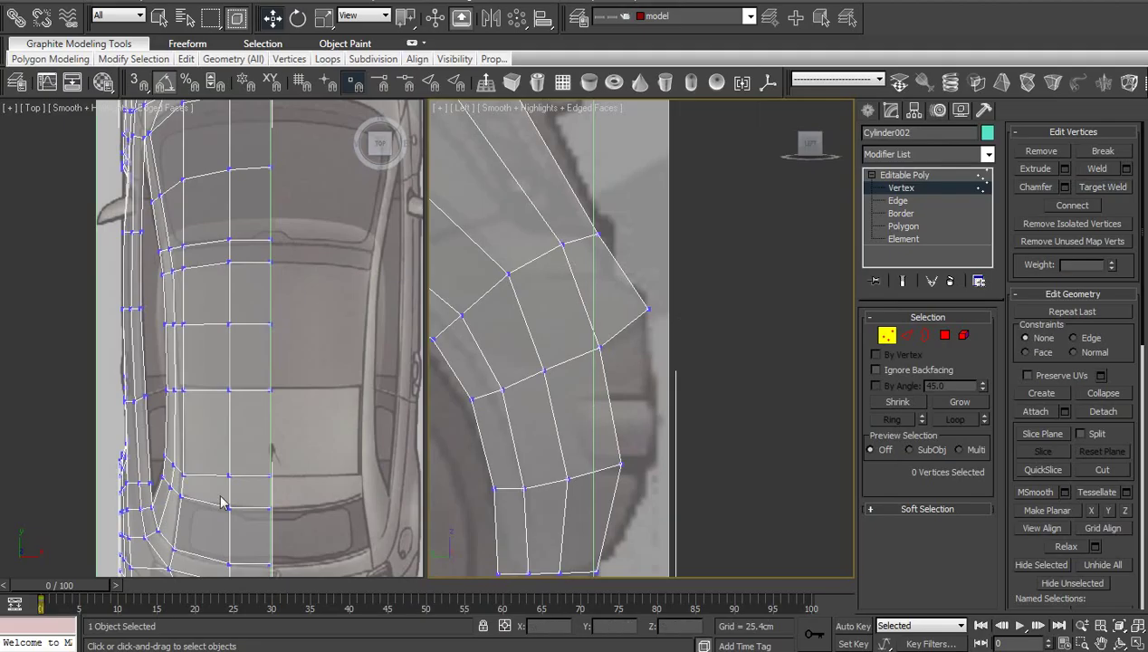
# - Raise the four rear bumper vertices slightly
pyautogui.scroll(2, 226, 367)
pyautogui.scroll(2, 256, 366)
pyautogui.scroll(2, 268, 410)
pyautogui.scroll(1, 262, 391)
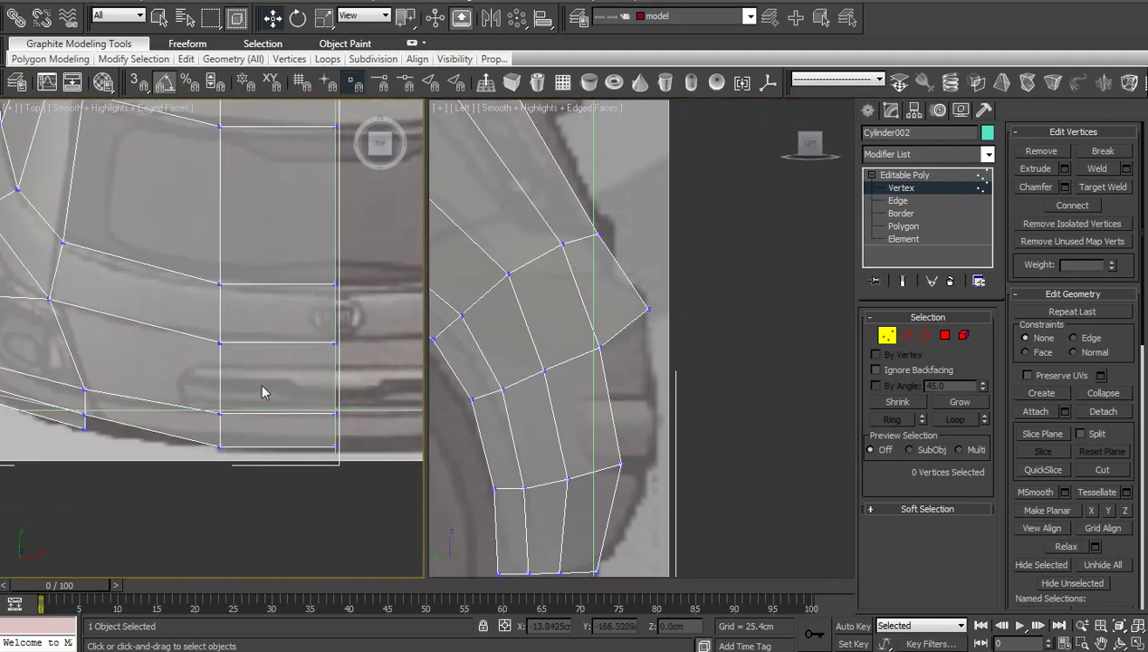
pyautogui.moveTo(351, 462); pyautogui.dragTo(349, 460)
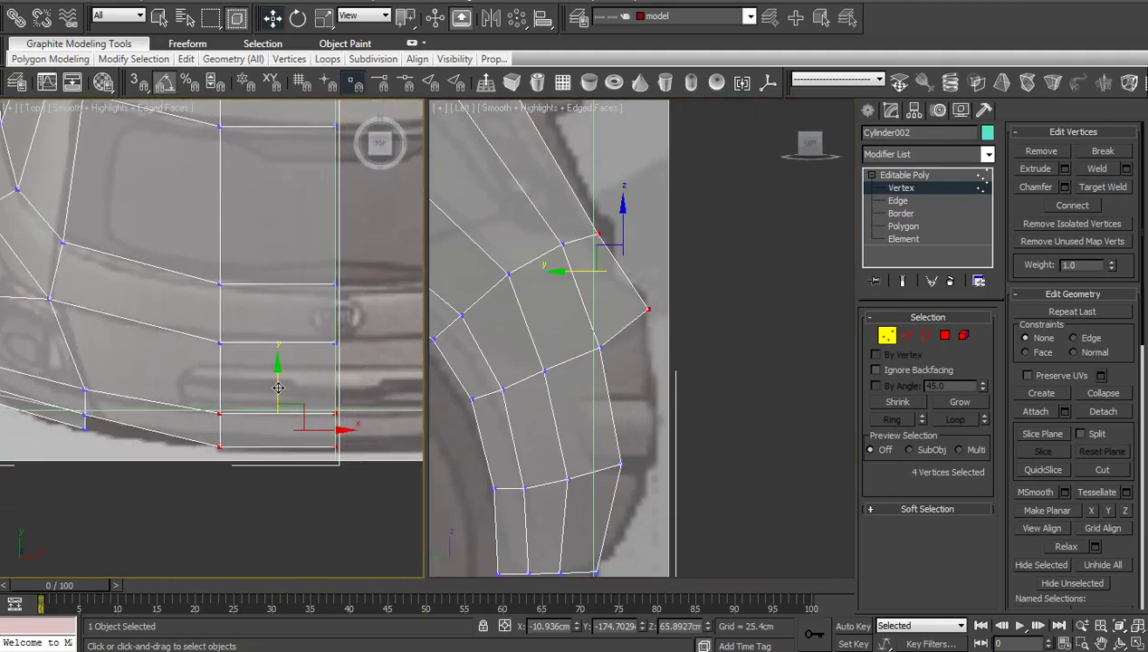
pyautogui.moveTo(278, 390); pyautogui.dragTo(278, 379)
pyautogui.click(574, 359)
# - In the side view, move the lower rear corner edges down and outward
pyautogui.scroll(2, 593, 367)
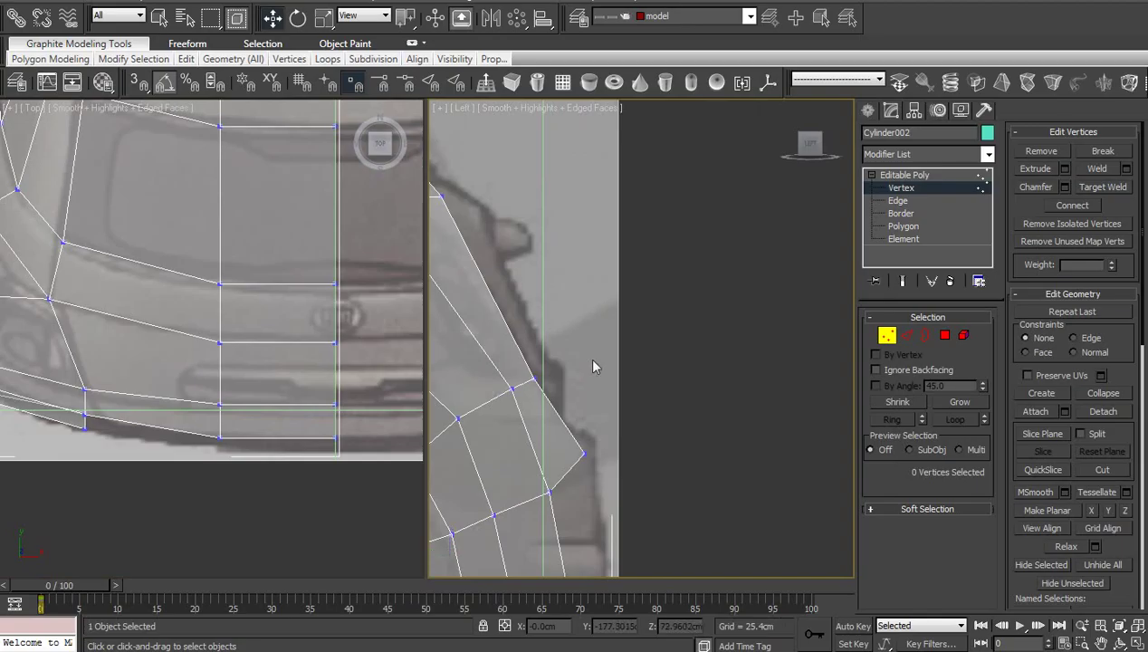
pyautogui.moveTo(531, 400); pyautogui.dragTo(533, 398)
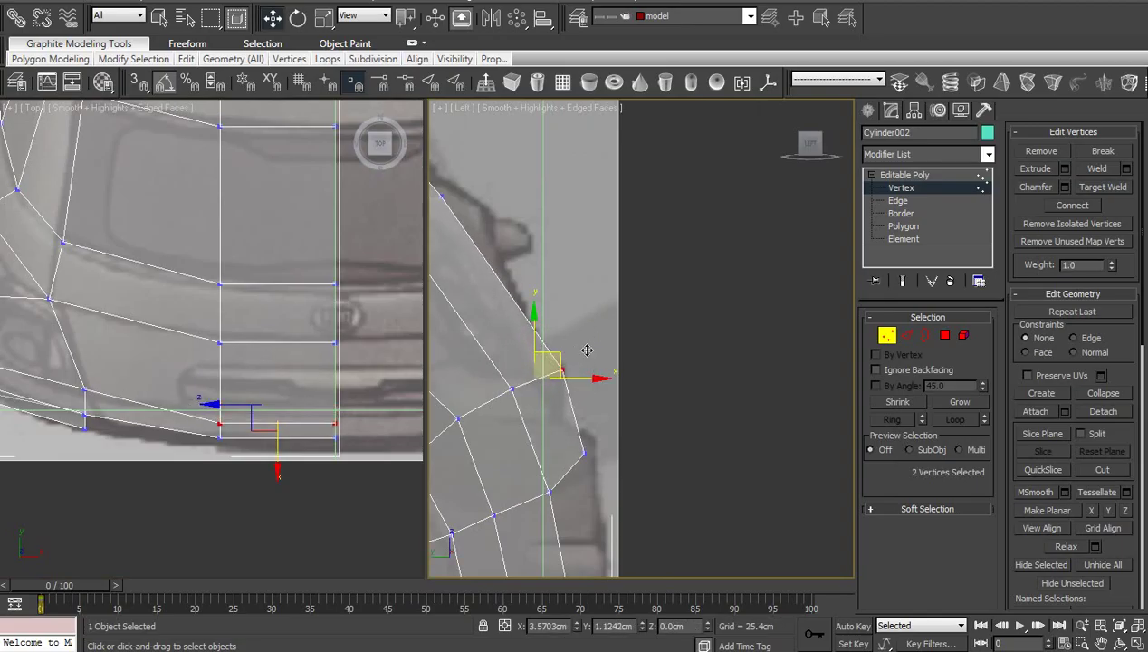
pyautogui.click(627, 460)
pyautogui.moveTo(619, 439); pyautogui.dragTo(603, 345, button='middle')
pyautogui.moveTo(602, 346)
pyautogui.mouseDown()
pyautogui.moveTo(564, 366)
pyautogui.moveTo(608, 375)
pyautogui.moveTo(629, 418)
pyautogui.mouseUp()
pyautogui.scroll(-2, 629, 418)
pyautogui.press('2')
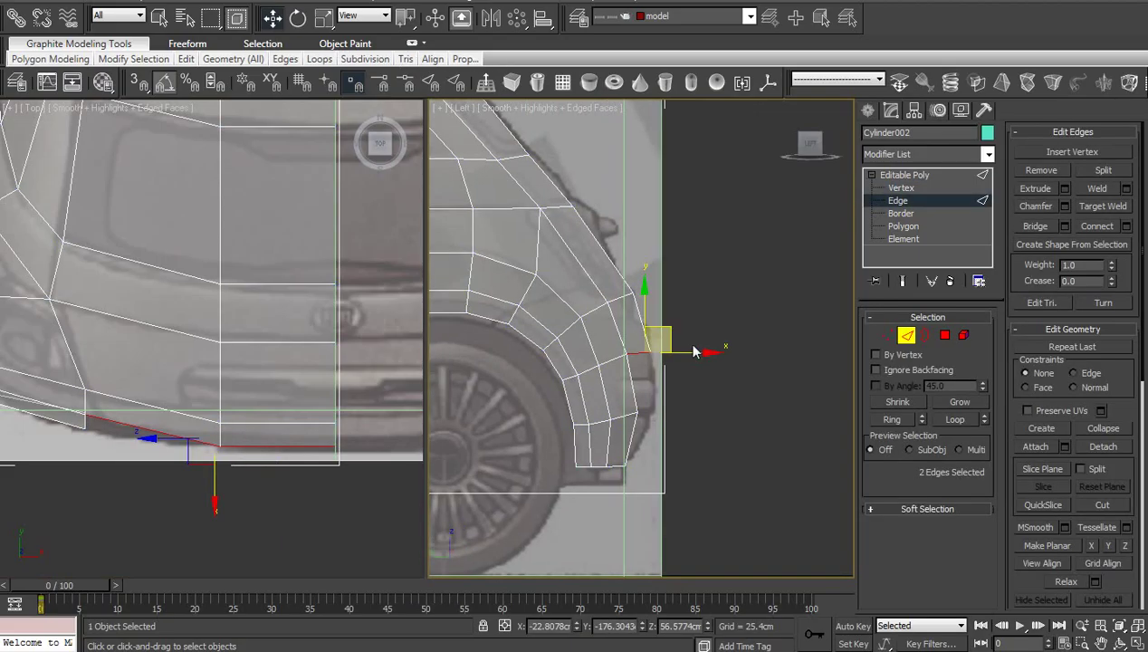
pyautogui.moveTo(672, 331); pyautogui.dragTo(666, 463)
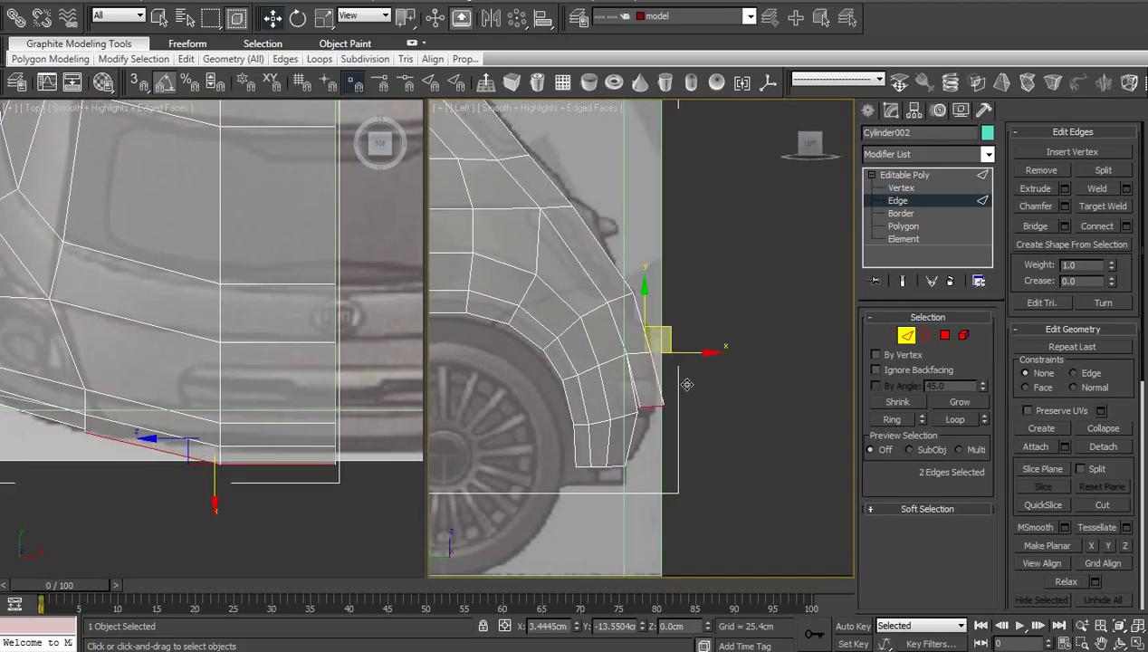
pyautogui.scroll(4, 666, 463)
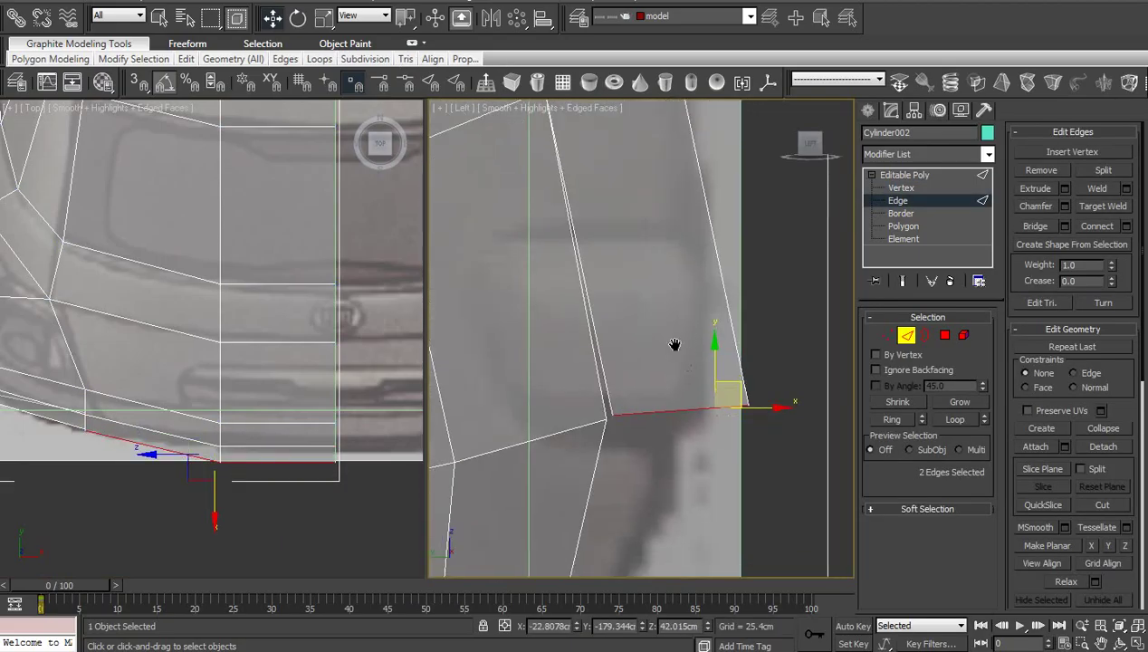
pyautogui.scroll(1, 676, 343)
# - Pull the lower rear edges further down and back with the Move tool
pyautogui.press('1')
pyautogui.hotkey('ctrl', 'z')
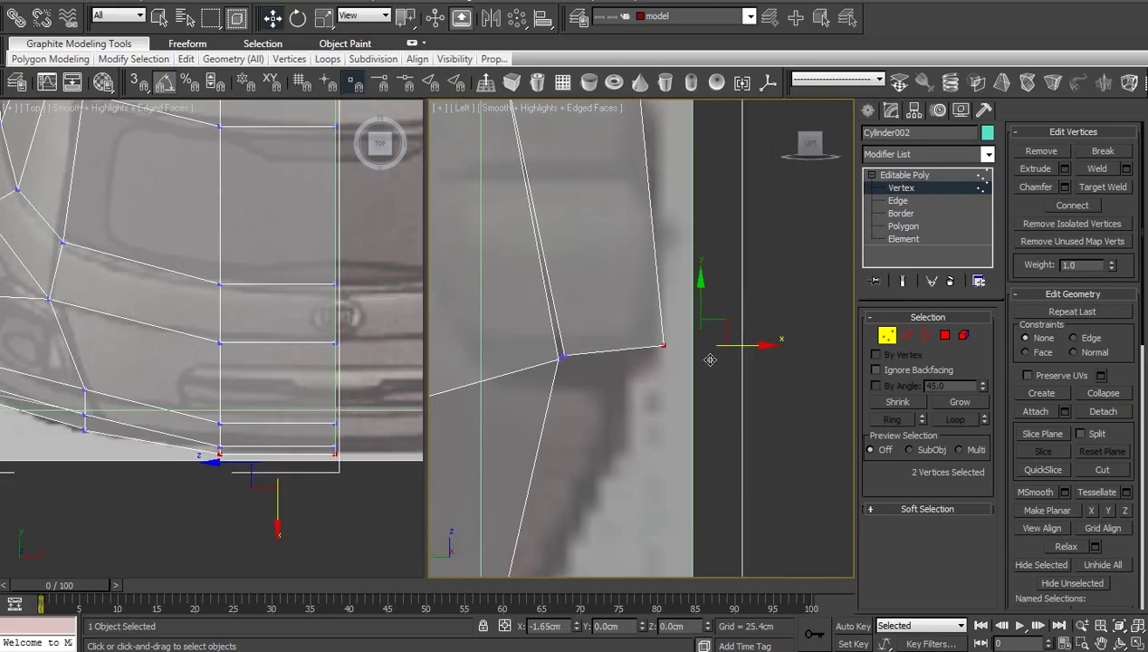
pyautogui.rightClick(715, 374)
pyautogui.press('Escape')
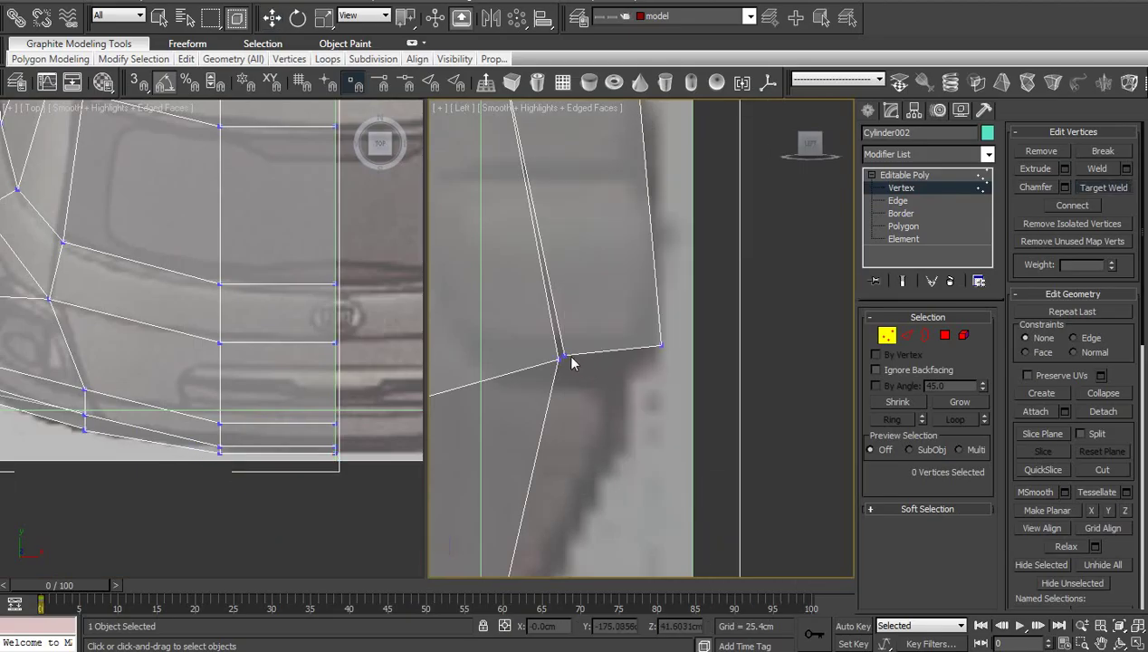
pyautogui.press('w')
pyautogui.scroll(-4, 601, 431)
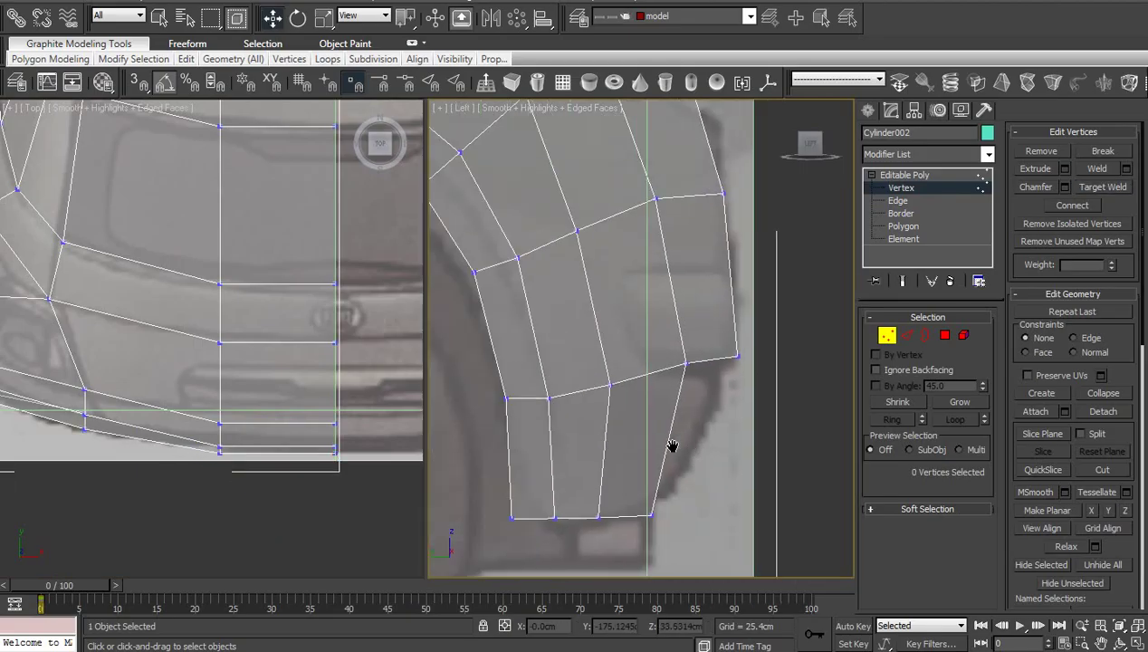
pyautogui.press('2')
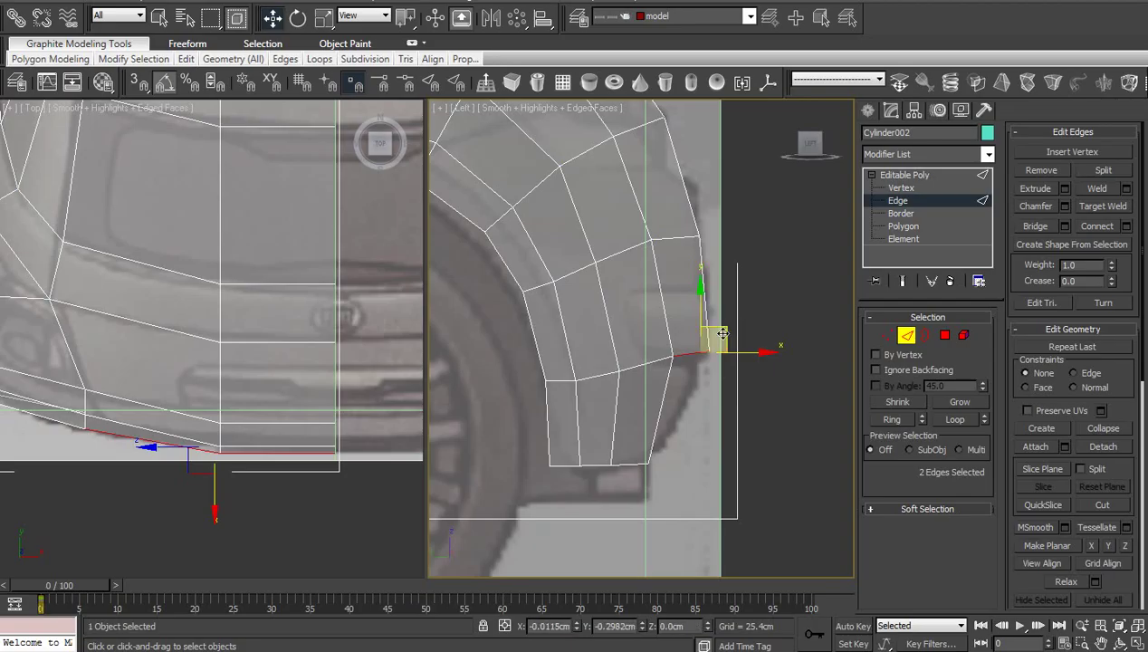
pyautogui.moveTo(714, 341); pyautogui.dragTo(699, 438)
# - Target Weld the doubled bottom-edge vertex and move the rear corner vertices onto the outline
pyautogui.scroll(3, 674, 460)
pyautogui.scroll(3, 724, 416)
pyautogui.press('1')
pyautogui.rightClick(778, 425)
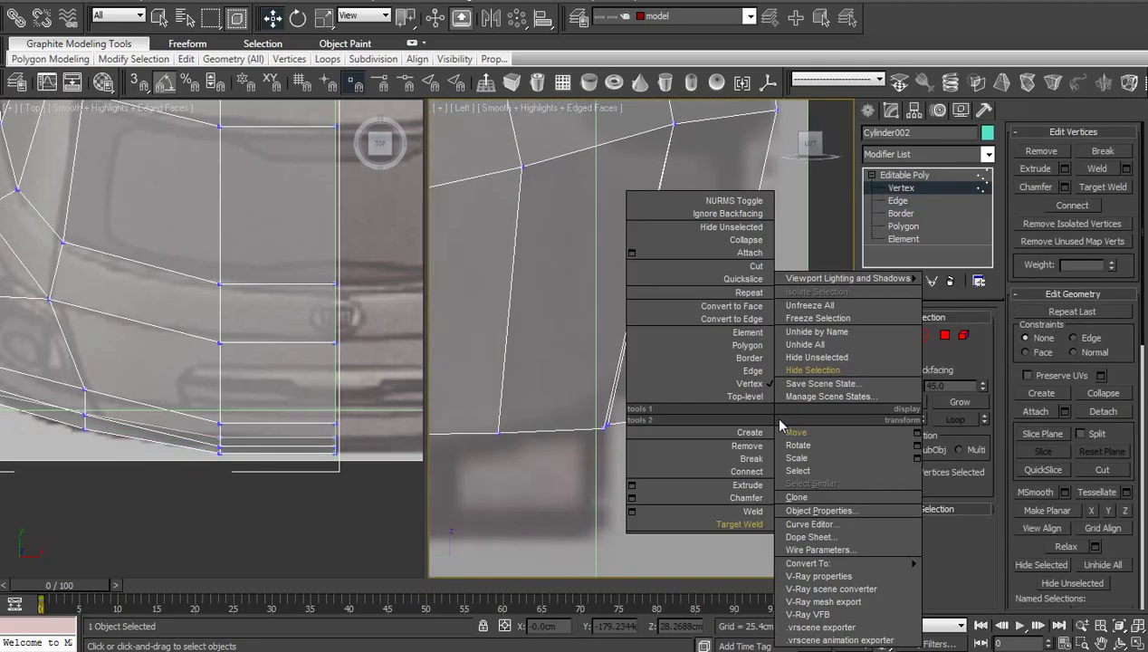
pyautogui.click(580, 440)
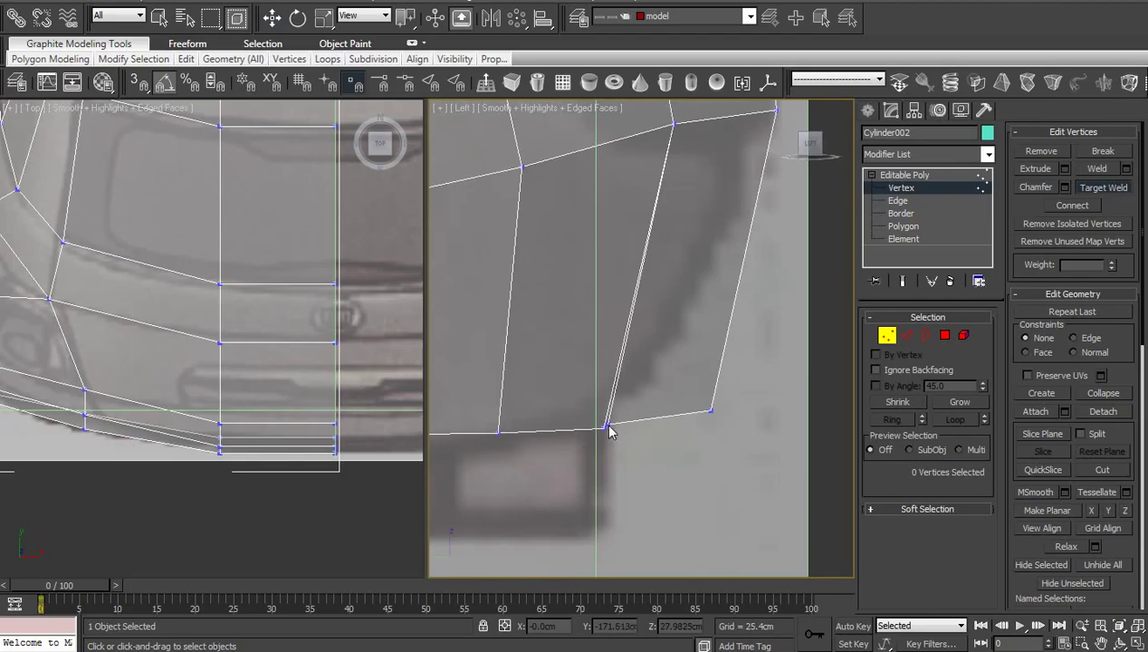
pyautogui.click(604, 428)
pyautogui.scroll(-2, 709, 395)
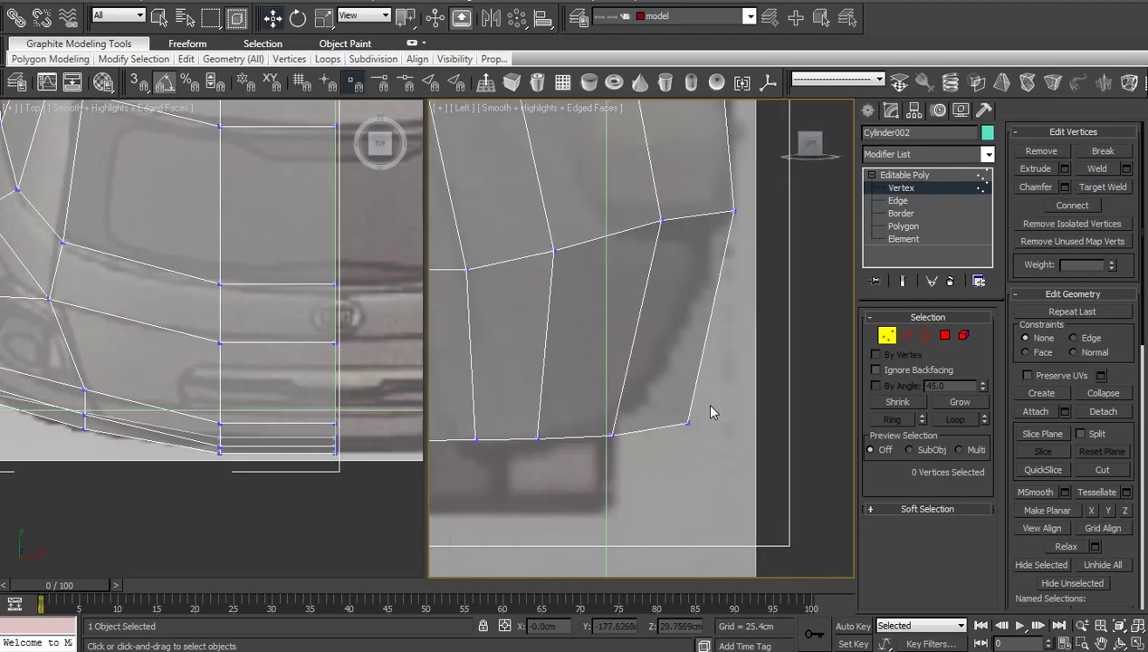
pyautogui.moveTo(703, 401)
pyautogui.mouseDown()
pyautogui.moveTo(715, 440)
pyautogui.moveTo(699, 431)
pyautogui.mouseUp()
pyautogui.click(699, 431)
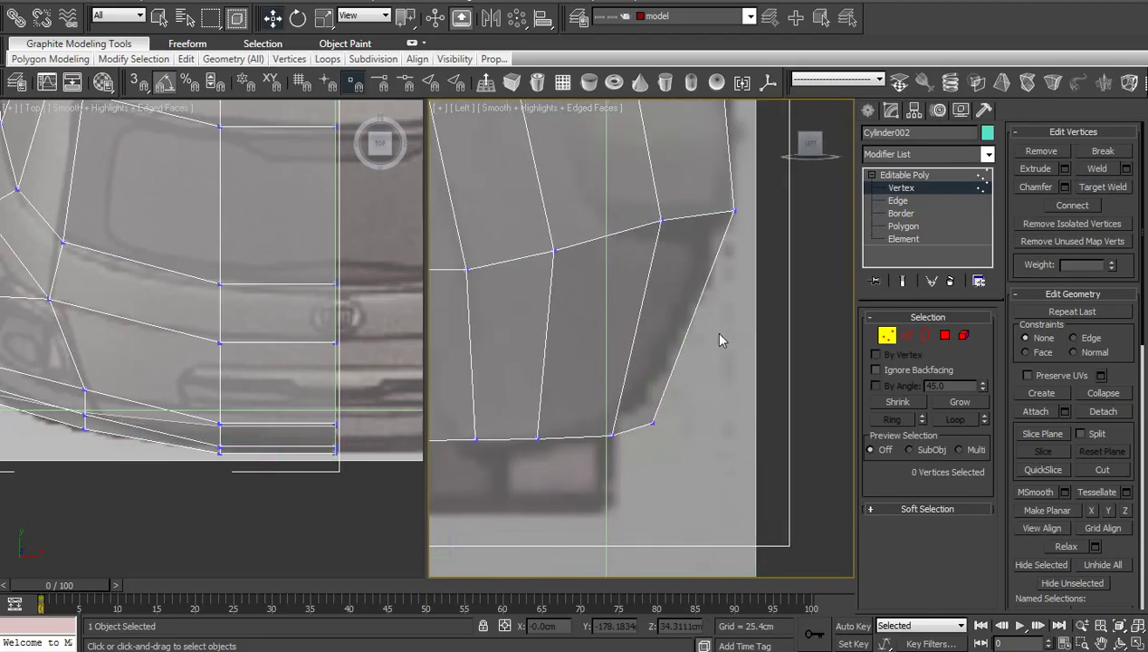
pyautogui.scroll(-3, 712, 331)
pyautogui.scroll(-3, 604, 356)
pyautogui.scroll(-2, 231, 359)
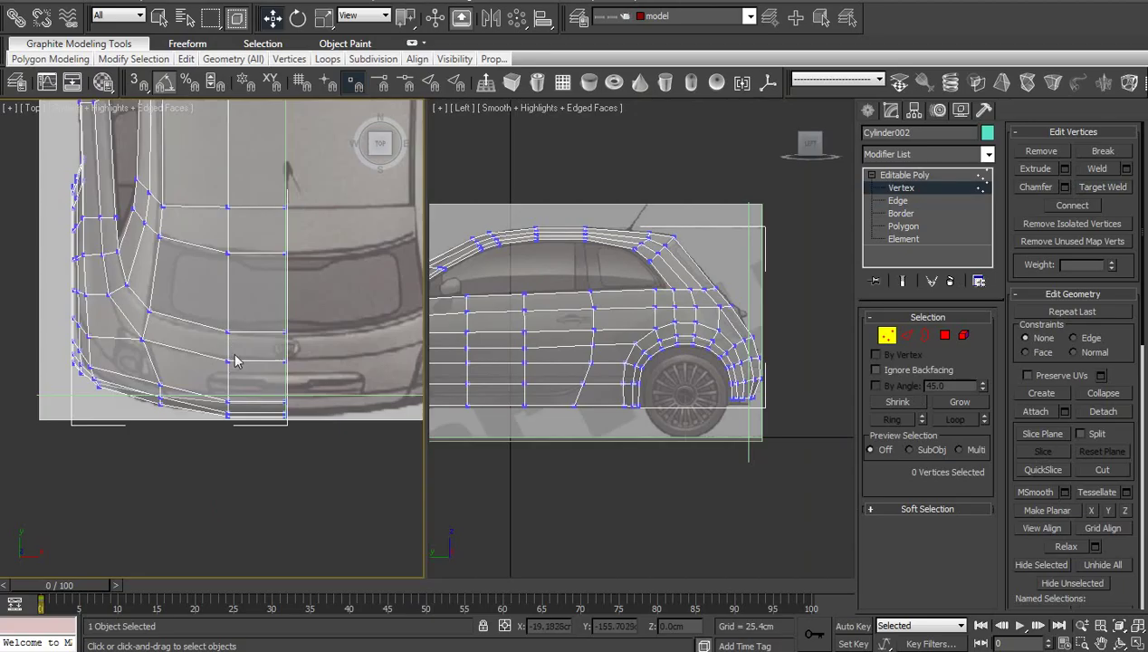
pyautogui.scroll(-2, 237, 357)
pyautogui.scroll(-2, 259, 340)
pyautogui.scroll(-2, 271, 300)
pyautogui.scroll(3, 312, 440)
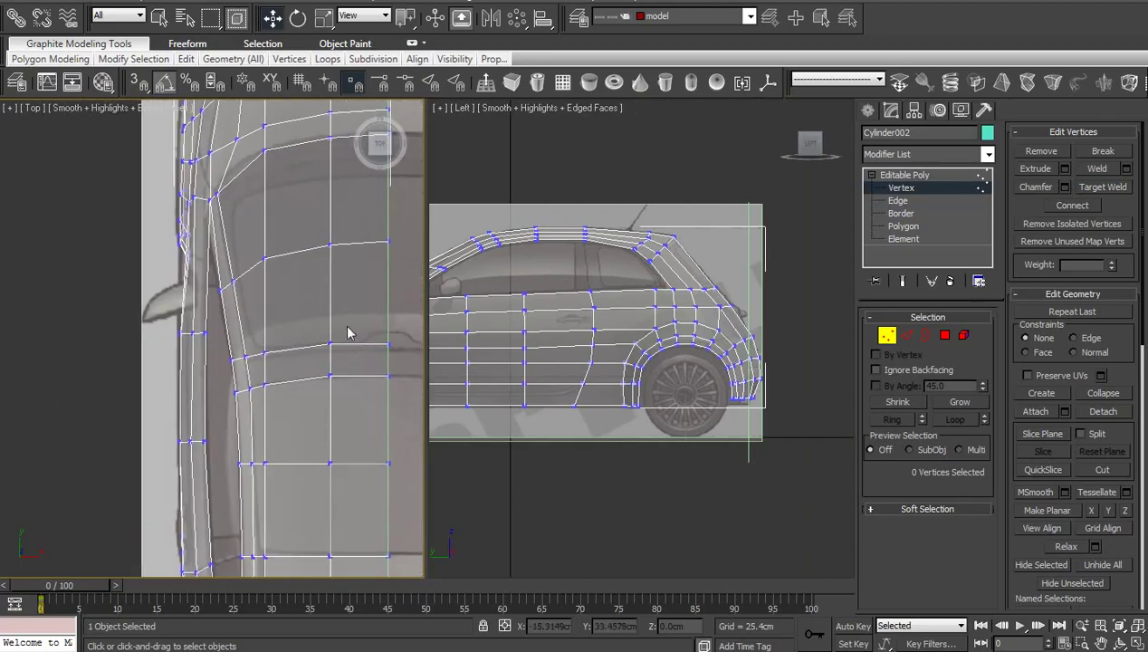
pyautogui.scroll(2, 672, 348)
pyautogui.scroll(2, 684, 379)
pyautogui.moveTo(684, 379); pyautogui.dragTo(768, 379, button='middle')
pyautogui.scroll(2, 702, 399)
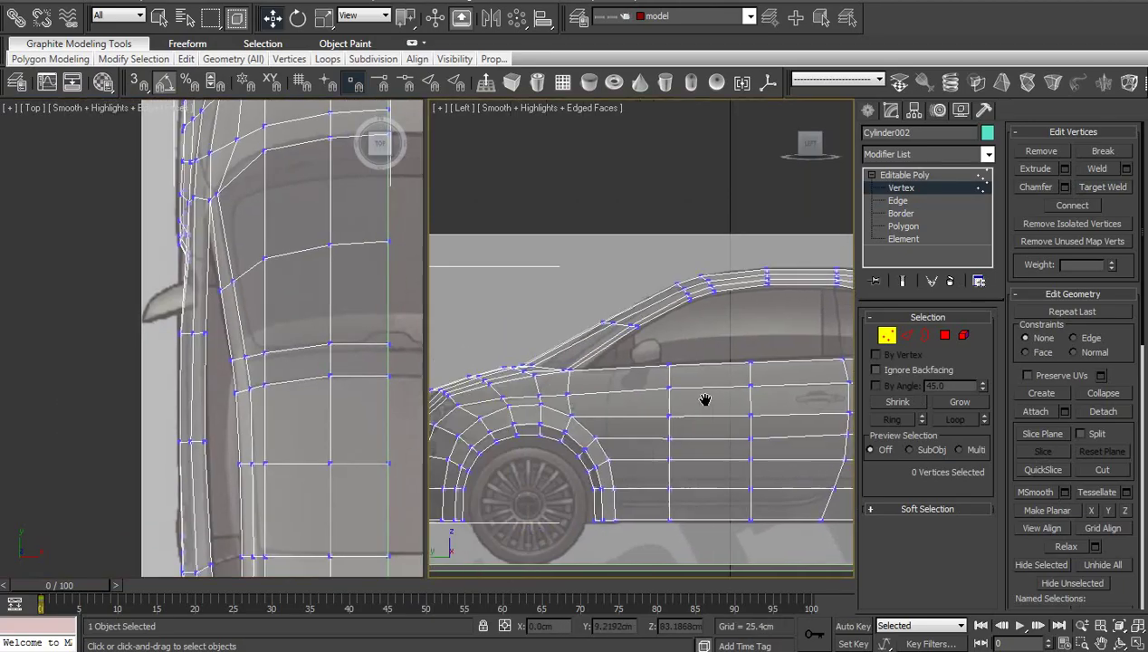
pyautogui.scroll(2, 710, 402)
pyautogui.scroll(2, 691, 438)
pyautogui.scroll(2, 759, 451)
pyautogui.moveTo(759, 451); pyautogui.dragTo(719, 371, button='middle')
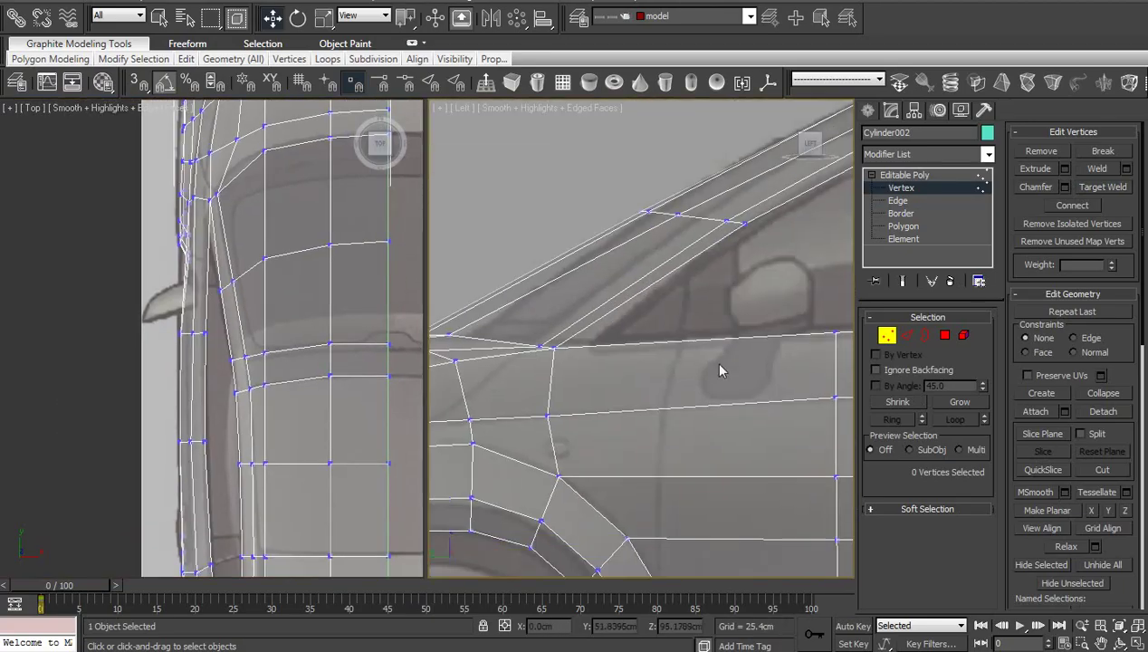
pyautogui.scroll(-2, 722, 393)
pyautogui.scroll(-1, 671, 410)
pyautogui.moveTo(670, 410); pyautogui.dragTo(723, 412, button='middle')
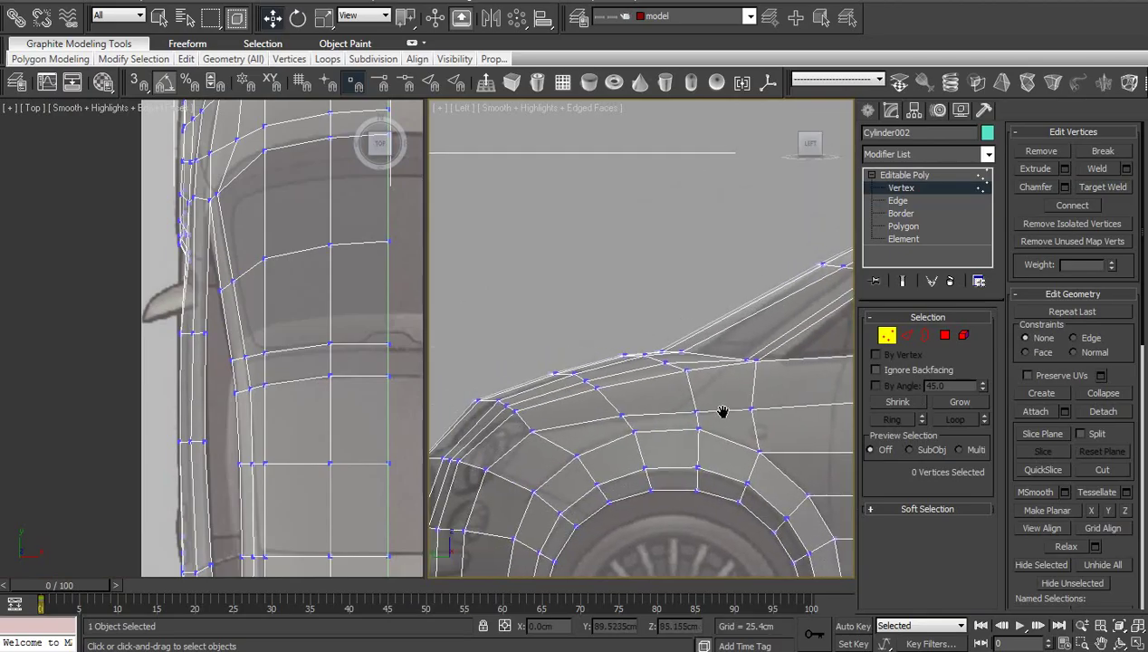
pyautogui.scroll(-1, 688, 404)
pyautogui.moveTo(686, 321)
pyautogui.mouseDown(button='middle')
pyautogui.moveTo(691, 377)
pyautogui.moveTo(503, 350)
pyautogui.moveTo(535, 376)
pyautogui.mouseUp(button='middle')
pyautogui.scroll(2, 627, 366)
pyautogui.scroll(-2, 503, 351)
pyautogui.scroll(1, 587, 364)
pyautogui.scroll(1, 661, 399)
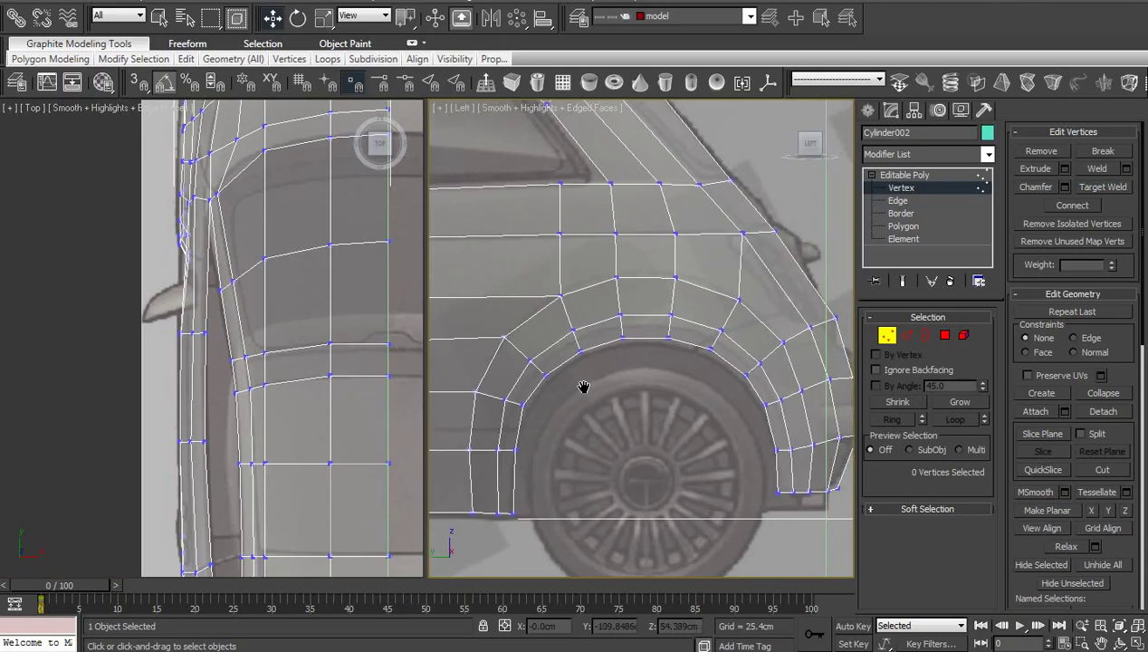
pyautogui.scroll(1, 584, 387)
pyautogui.moveTo(627, 405); pyautogui.dragTo(641, 506, button='middle')
pyautogui.scroll(1, 641, 507)
pyautogui.moveTo(611, 300); pyautogui.dragTo(654, 498, button='middle')
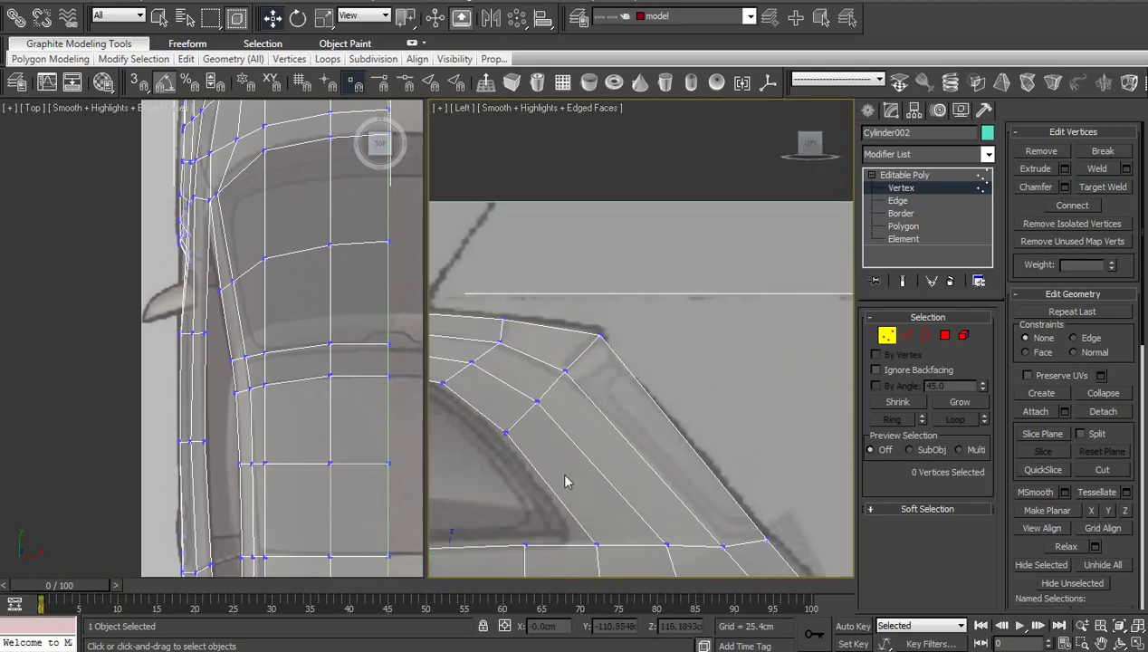
pyautogui.scroll(1, 581, 337)
pyautogui.scroll(1, 686, 375)
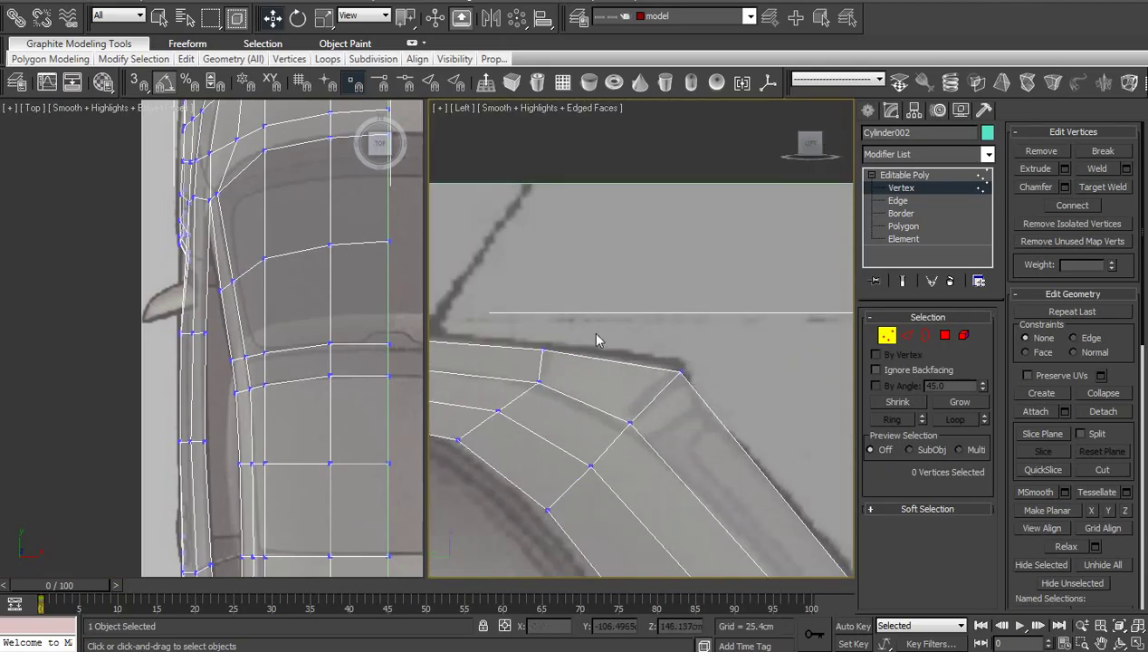
pyautogui.click(543, 351)
pyautogui.click(630, 405)
pyautogui.scroll(-2, 630, 404)
pyautogui.moveTo(630, 404)
pyautogui.mouseDown(button='middle')
pyautogui.moveTo(708, 333)
pyautogui.moveTo(725, 350)
pyautogui.mouseUp(button='middle')
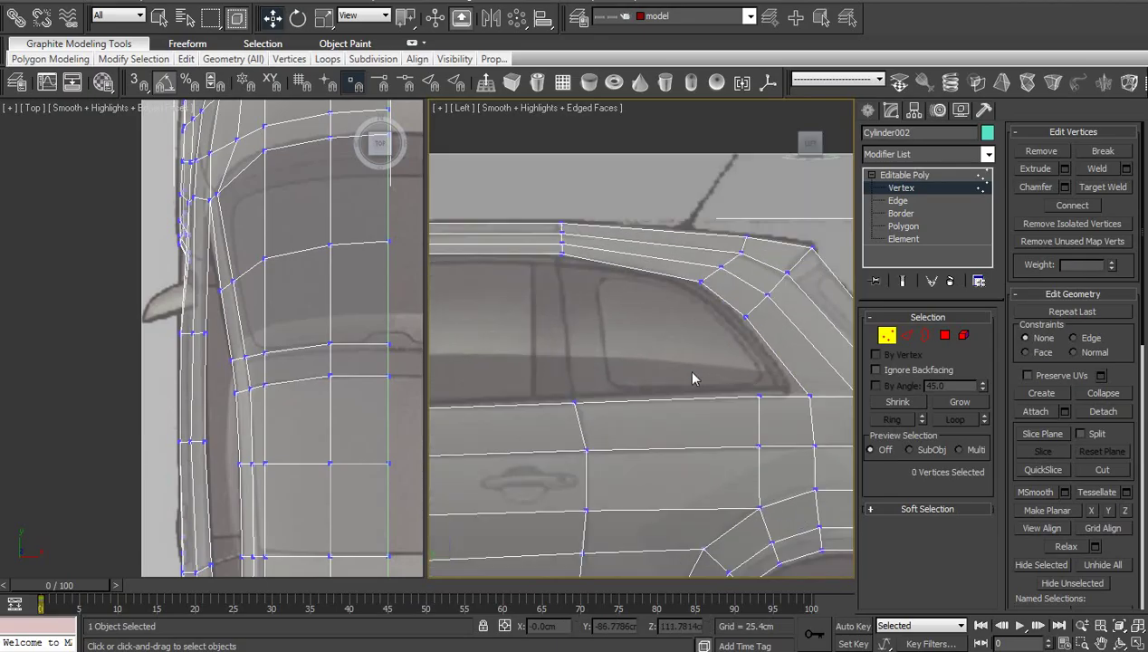
# - Cap the rear side window opening with a new face
pyautogui.press('2')
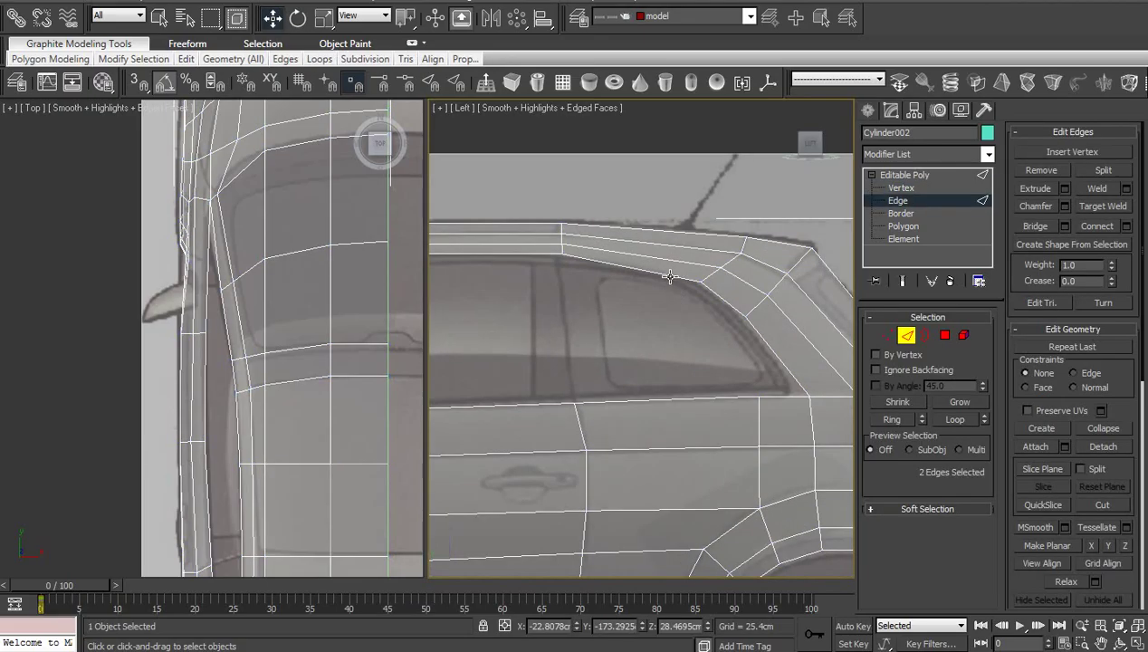
pyautogui.click(670, 276)
pyautogui.keyDown('ctrl'); pyautogui.click(701, 399); pyautogui.keyUp('ctrl')
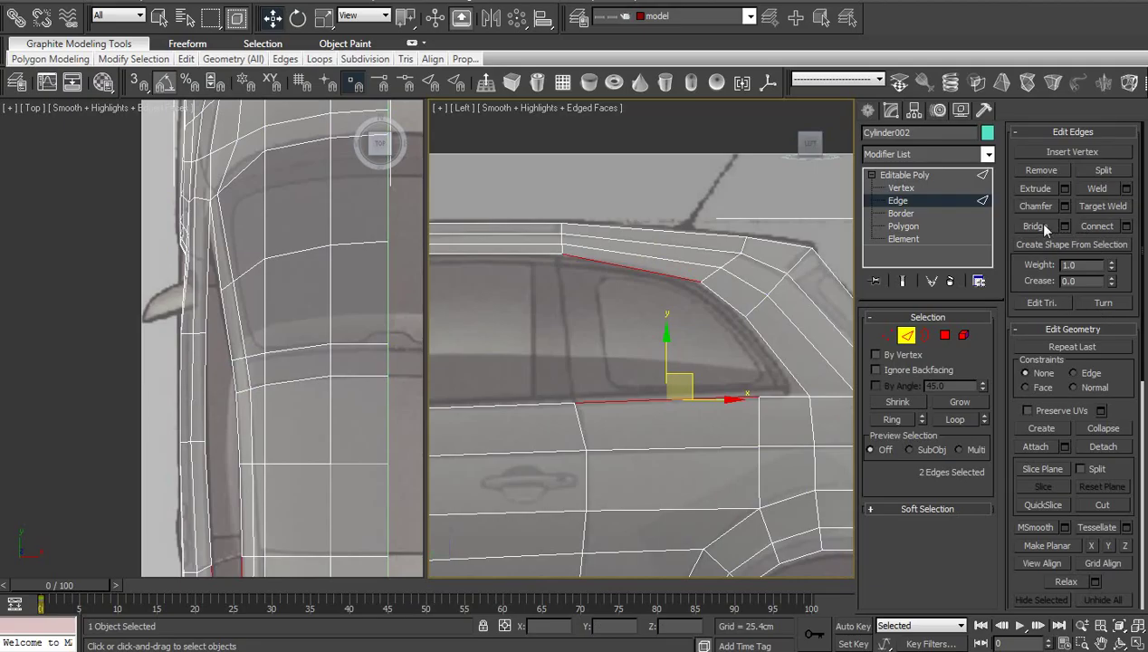
pyautogui.click(903, 214)
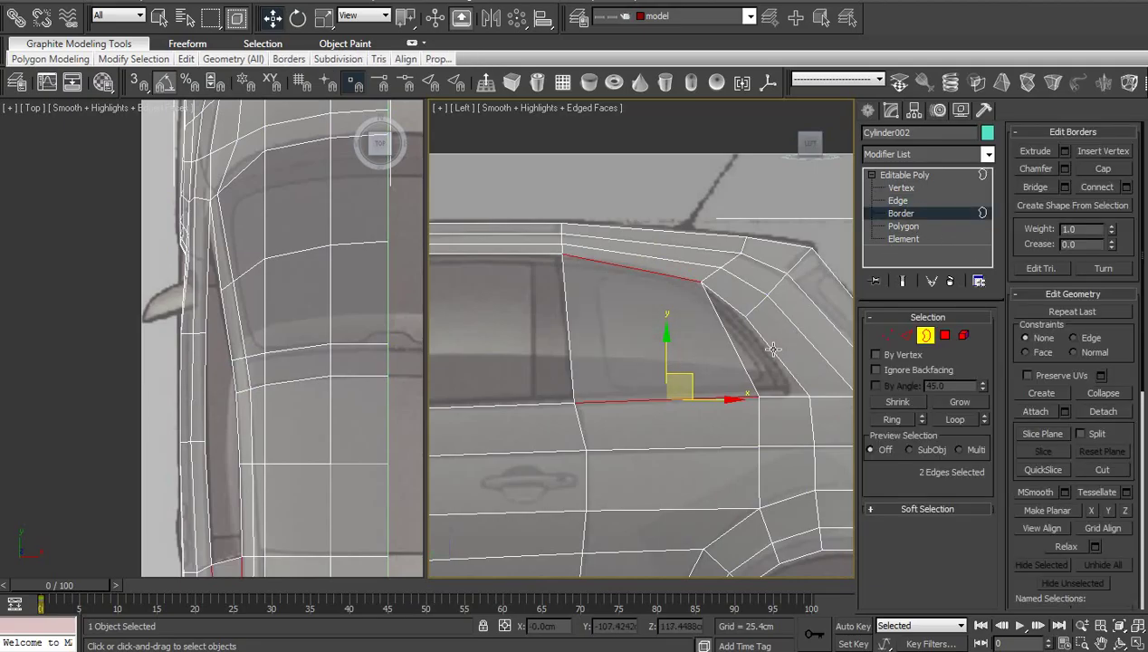
pyautogui.click(773, 349)
pyautogui.click(1102, 169)
pyautogui.scroll(-2, 649, 326)
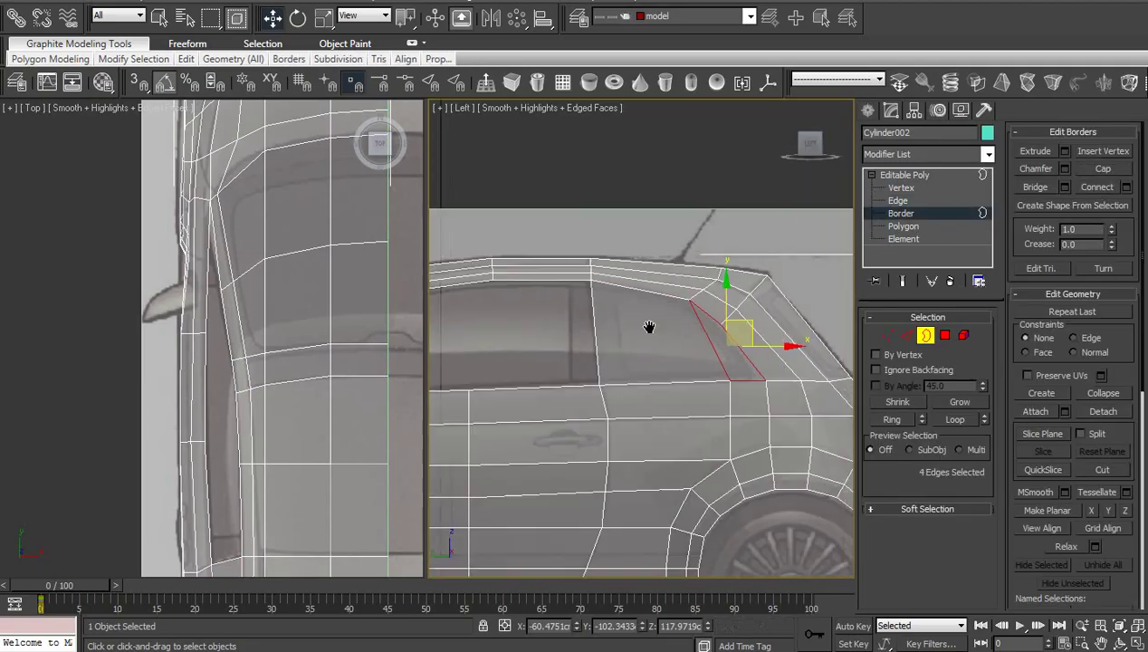
pyautogui.scroll(-2, 750, 321)
pyautogui.scroll(4, 751, 321)
# - Bridge the top and bottom edges of the front window openings into faces
pyautogui.moveTo(751, 320); pyautogui.dragTo(680, 349, button='middle')
pyautogui.click(898, 200)
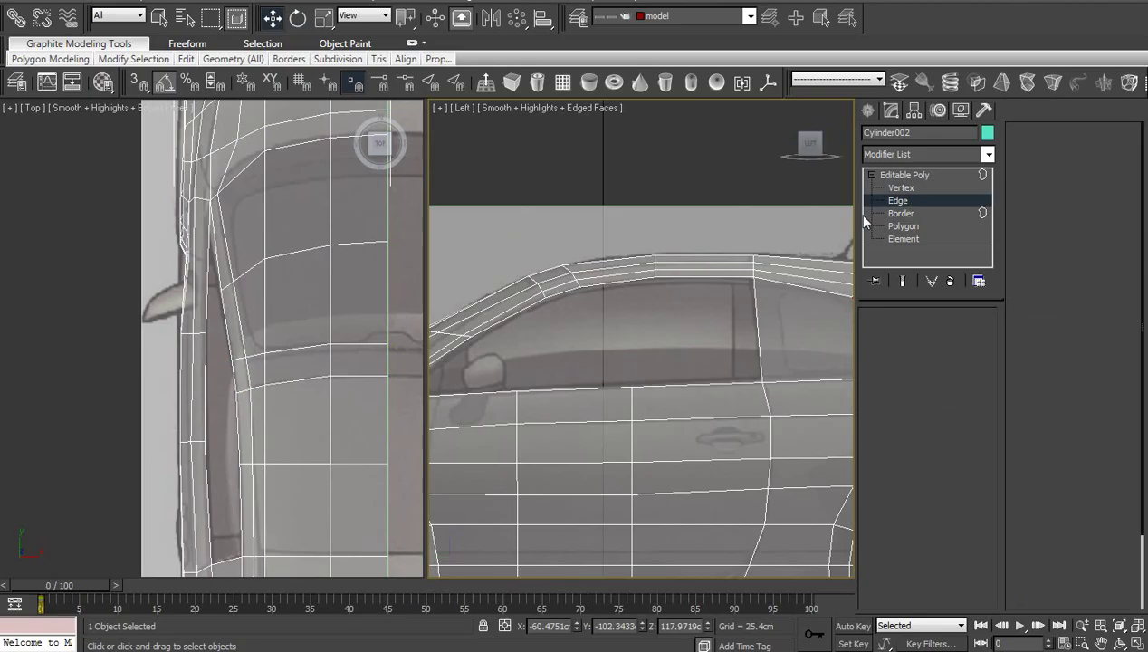
pyautogui.click(702, 277)
pyautogui.keyDown('ctrl'); pyautogui.click(700, 385); pyautogui.keyUp('ctrl')
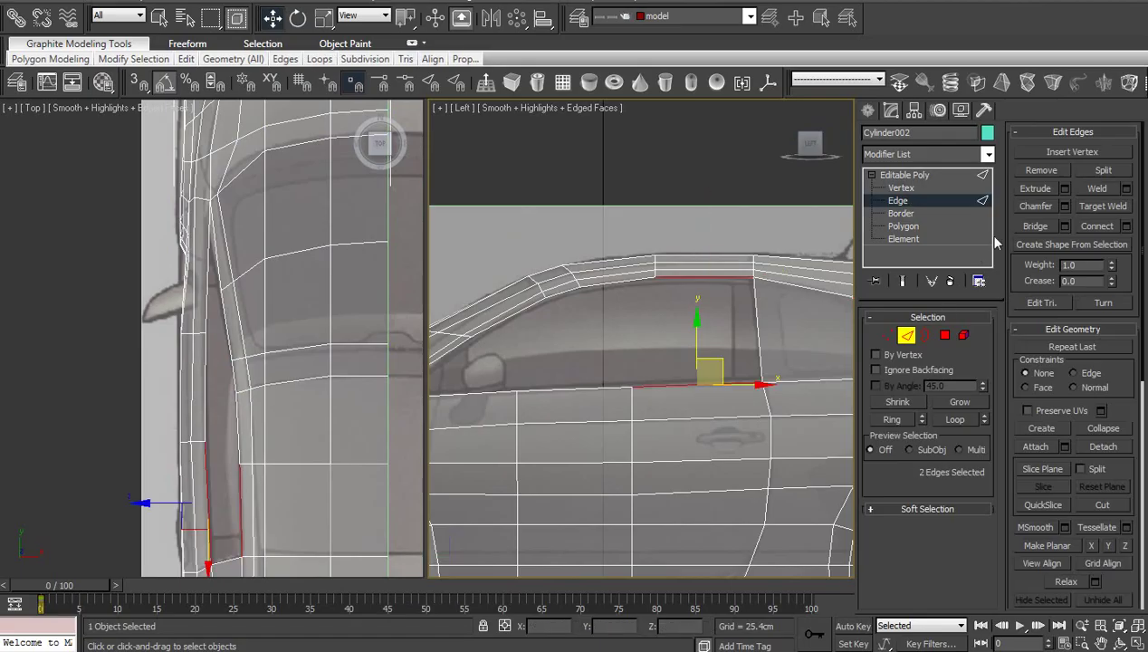
pyautogui.click(1035, 227)
pyautogui.click(602, 354)
pyautogui.scroll(1, 602, 354)
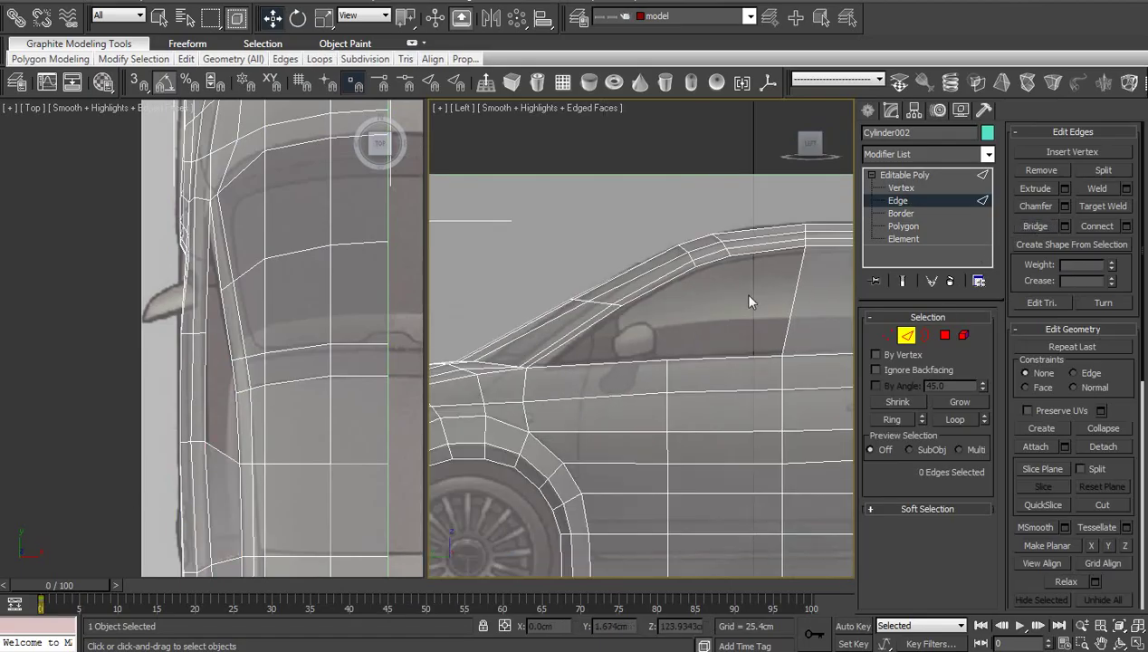
pyautogui.click(756, 255)
pyautogui.keyDown('ctrl'); pyautogui.click(738, 357); pyautogui.keyUp('ctrl')
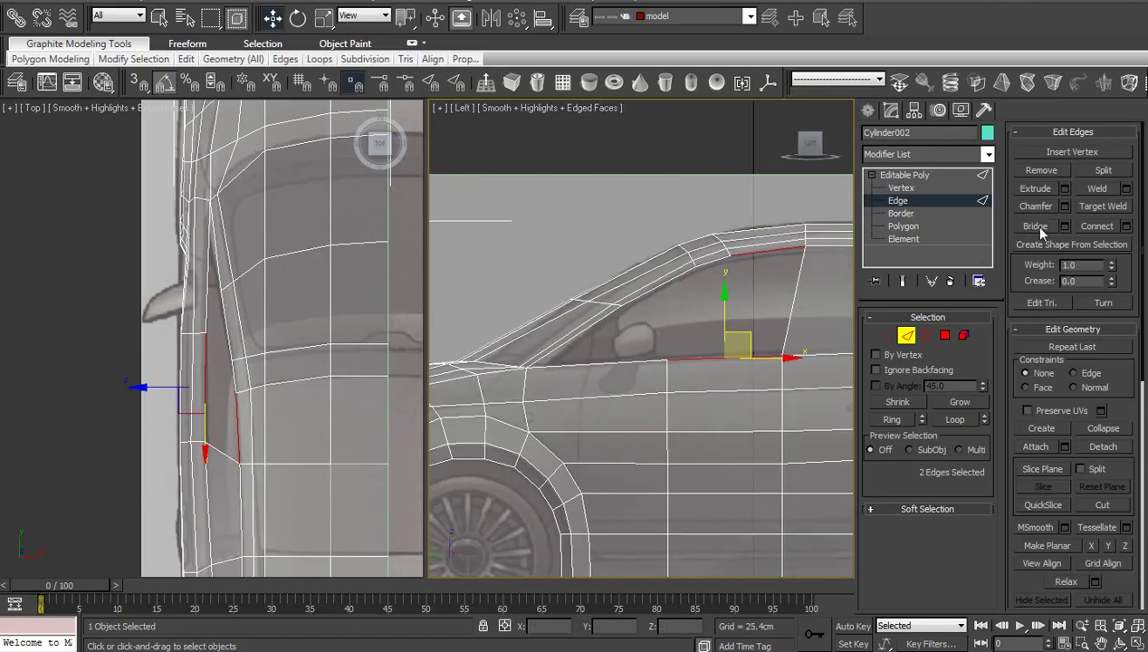
pyautogui.click(1035, 227)
# - Ring-select the edges across the window and Connect them to add a lengthwise edge
pyautogui.scroll(2, 688, 326)
pyautogui.moveTo(722, 334)
pyautogui.mouseDown(button='middle')
pyautogui.moveTo(636, 377)
pyautogui.moveTo(644, 391)
pyautogui.moveTo(463, 428)
pyautogui.moveTo(611, 428)
pyautogui.mouseUp(button='middle')
pyautogui.scroll(-2, 645, 391)
pyautogui.scroll(2, 622, 432)
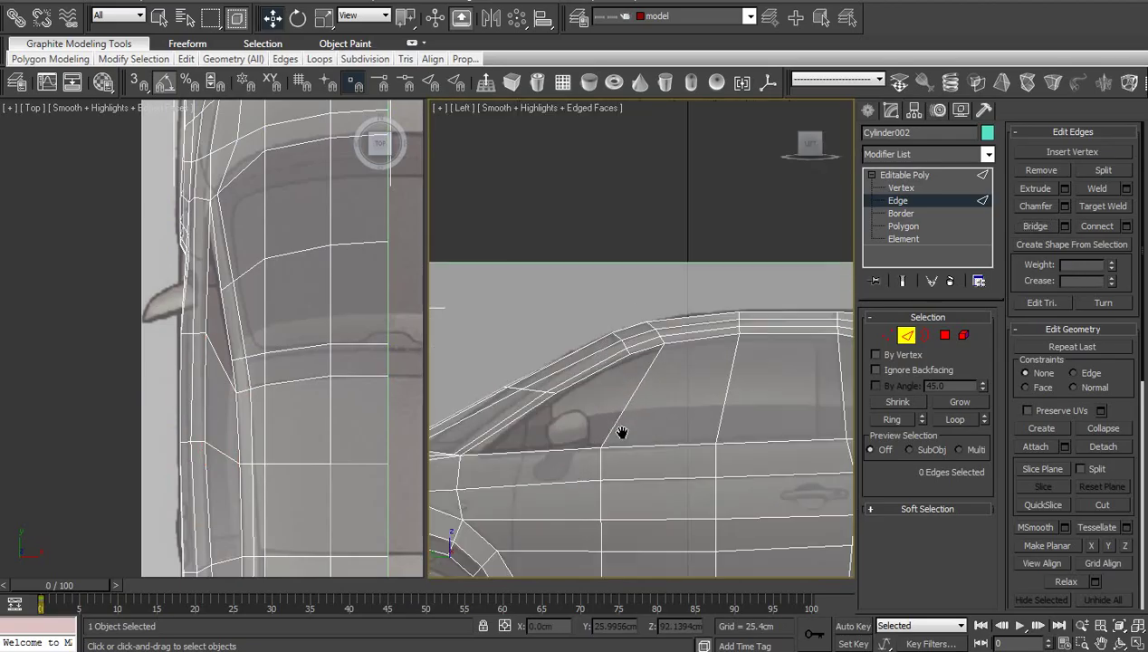
pyautogui.click(621, 410)
pyautogui.keyDown('shift'); pyautogui.click(720, 398); pyautogui.keyUp('shift')
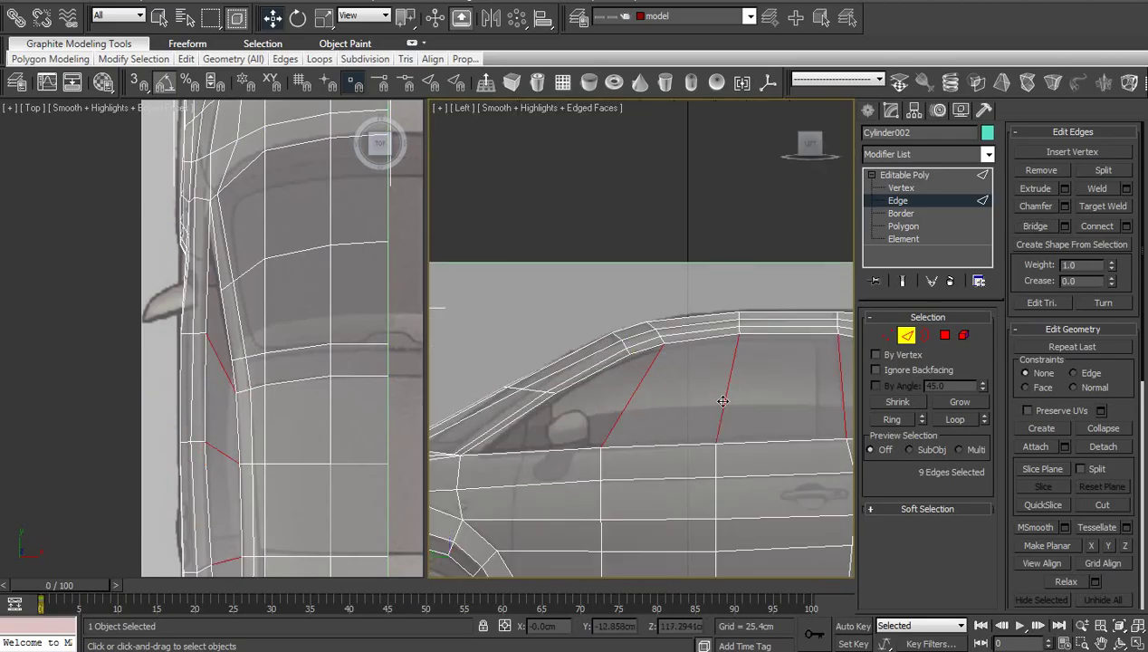
pyautogui.rightClick(725, 398)
pyautogui.click(616, 405)
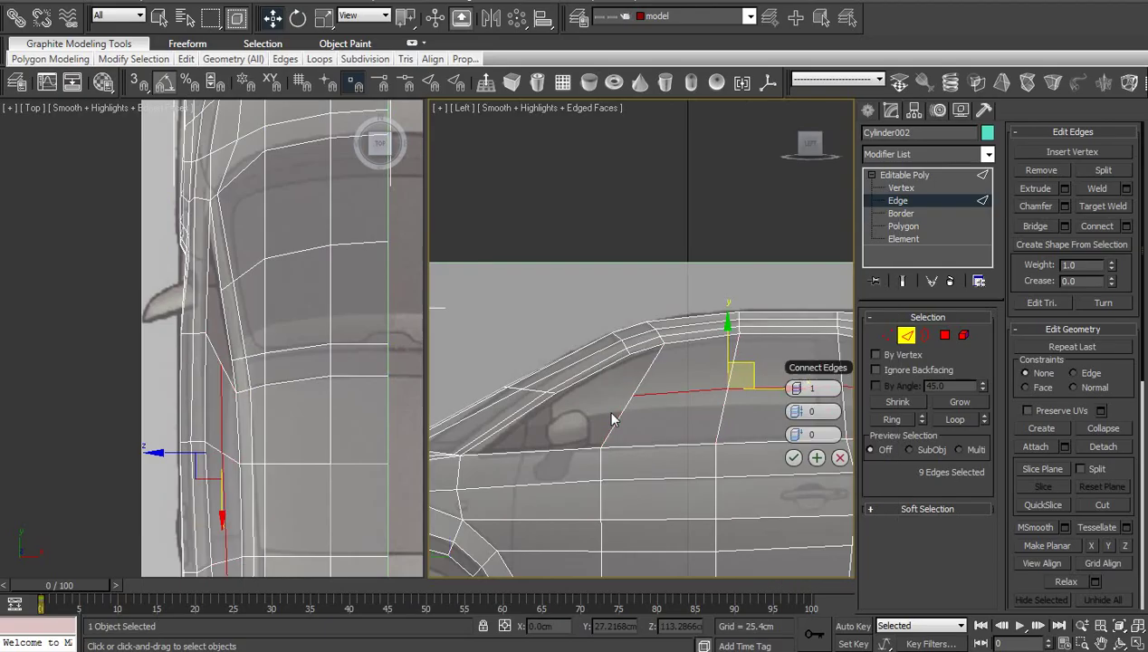
pyautogui.click(793, 457)
# - Bridge the remaining pair of opposite window edges
pyautogui.scroll(2, 729, 398)
pyautogui.moveTo(731, 401); pyautogui.dragTo(740, 393, button='middle')
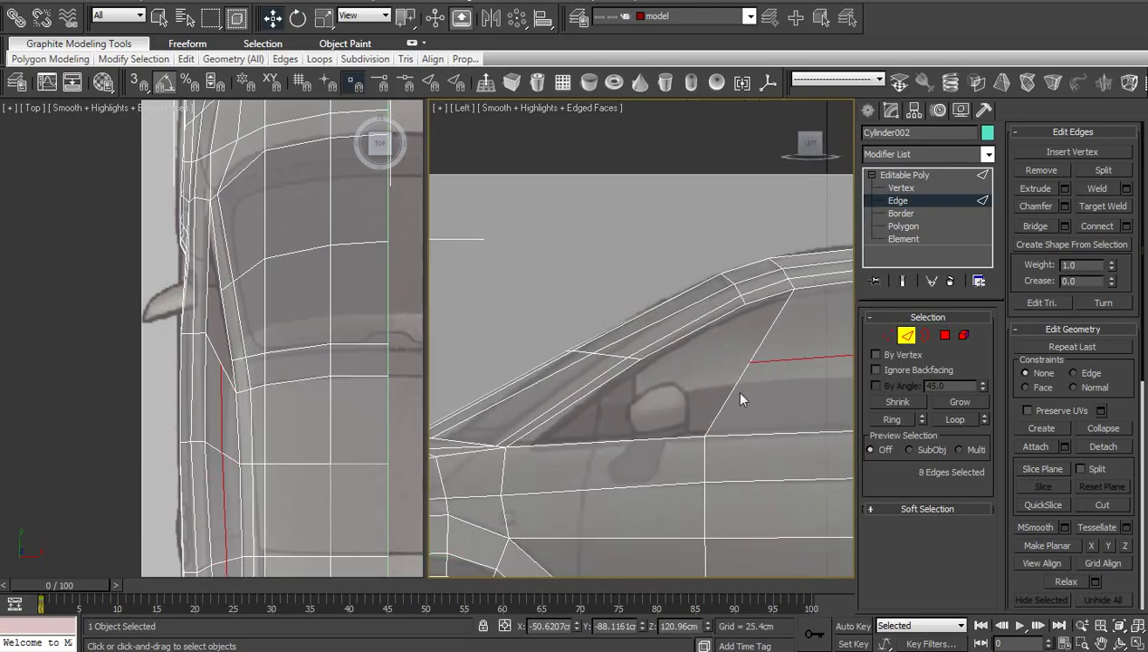
pyautogui.click(728, 393)
pyautogui.keyDown('ctrl'); pyautogui.click(579, 402); pyautogui.keyUp('ctrl')
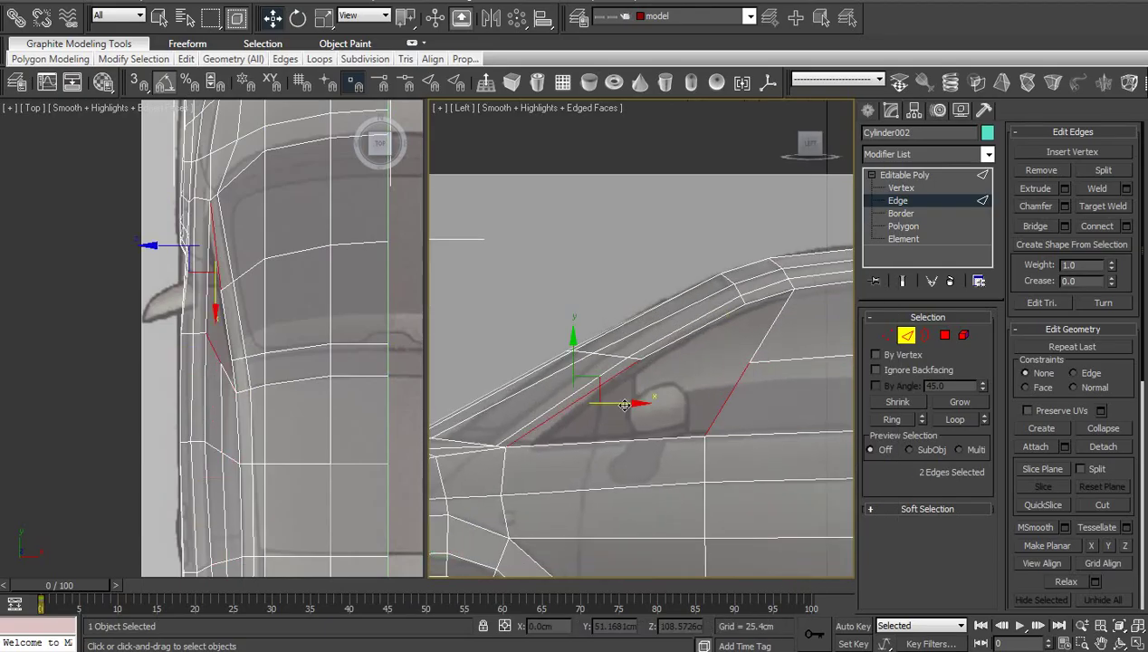
pyautogui.click(1036, 226)
pyautogui.click(660, 253)
pyautogui.scroll(2, 660, 254)
pyautogui.scroll(1, 648, 313)
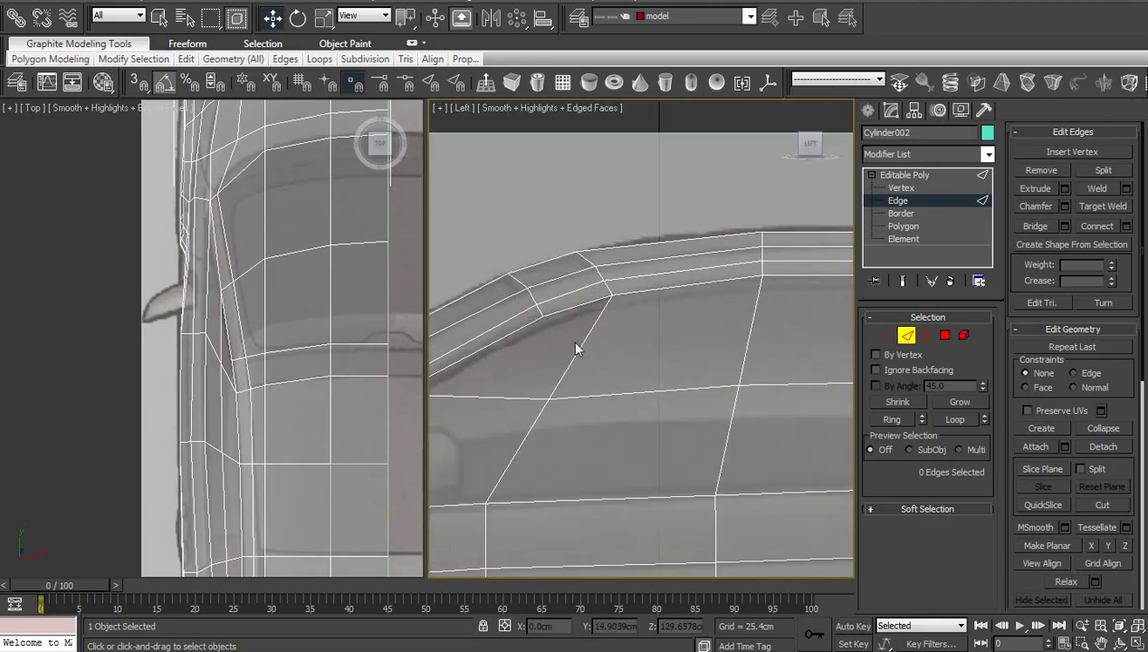
pyautogui.scroll(1, 569, 338)
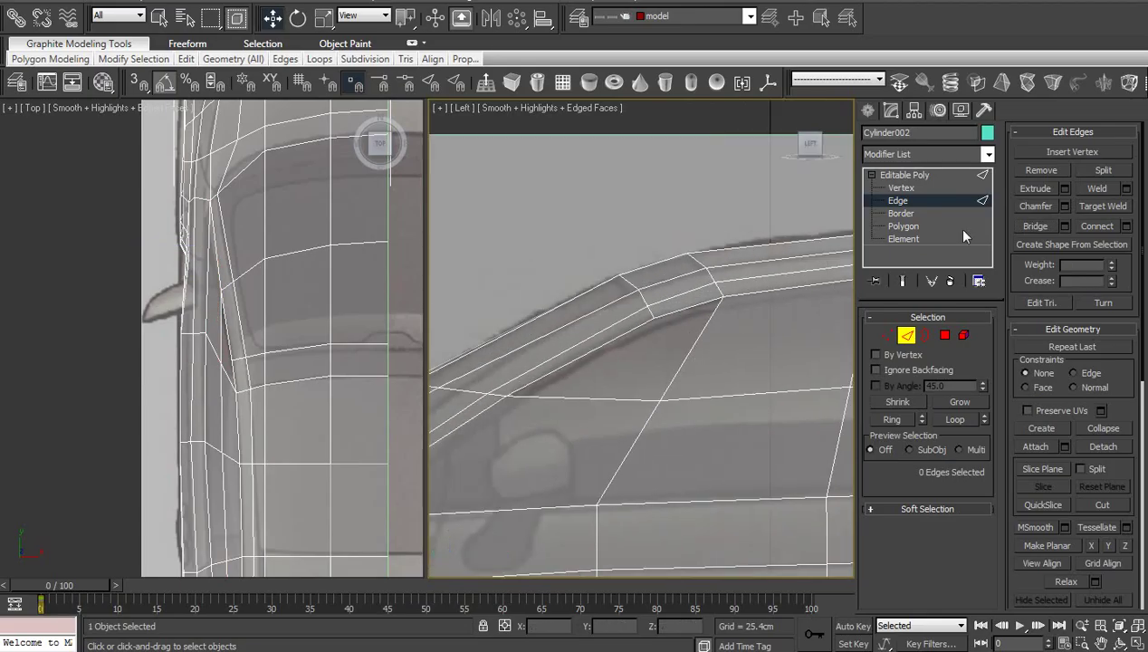
# - Cap the front window border and turn off see-through display
pyautogui.click(912, 215)
pyautogui.click(703, 329)
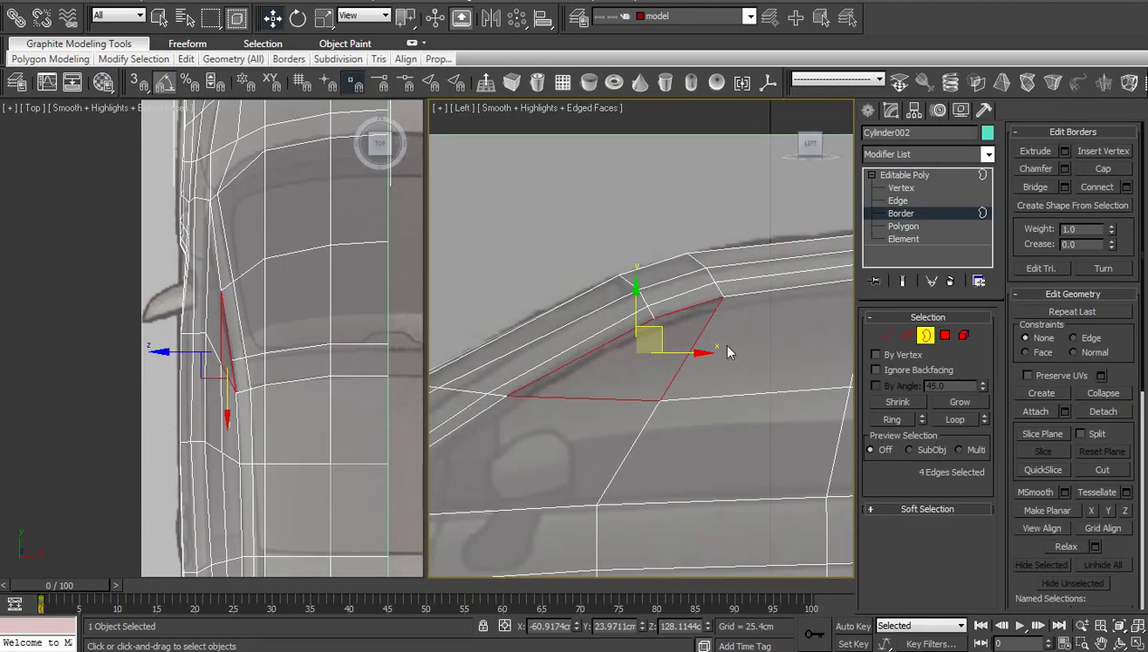
pyautogui.click(1101, 170)
pyautogui.scroll(-4, 735, 308)
pyautogui.hotkey('alt', 'x')
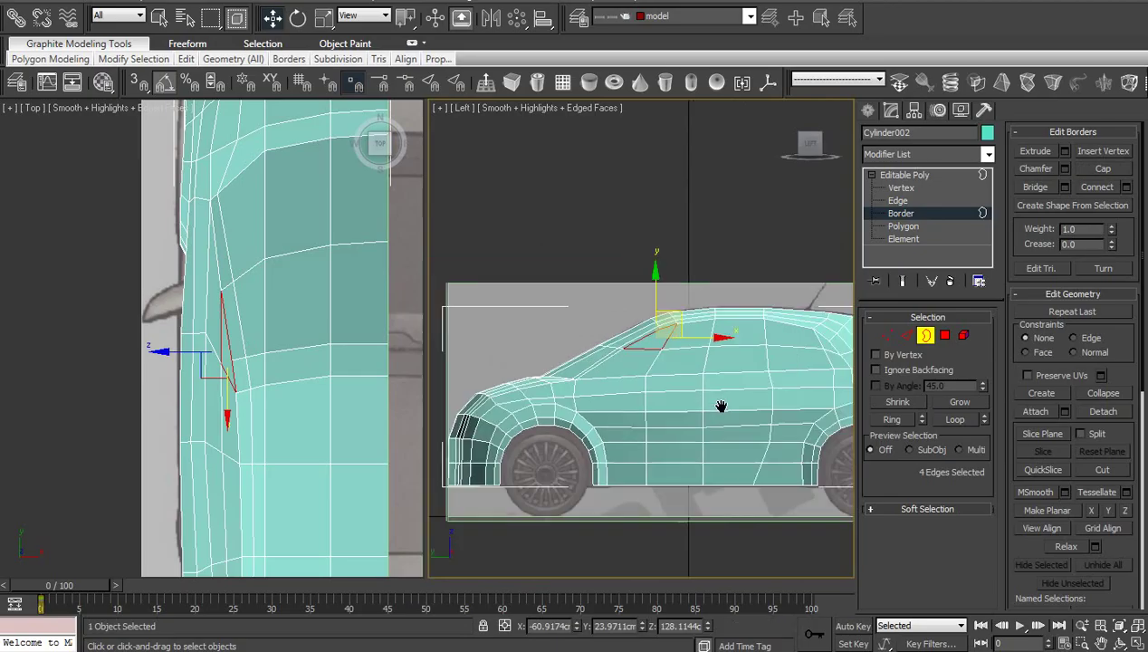
# - Switch to Perspective, orbit to a three-quarter view, and toggle the smoothing preview on and off
pyautogui.scroll(-2, 722, 407)
pyautogui.moveTo(725, 405); pyautogui.dragTo(699, 405, button='middle')
pyautogui.press('p')
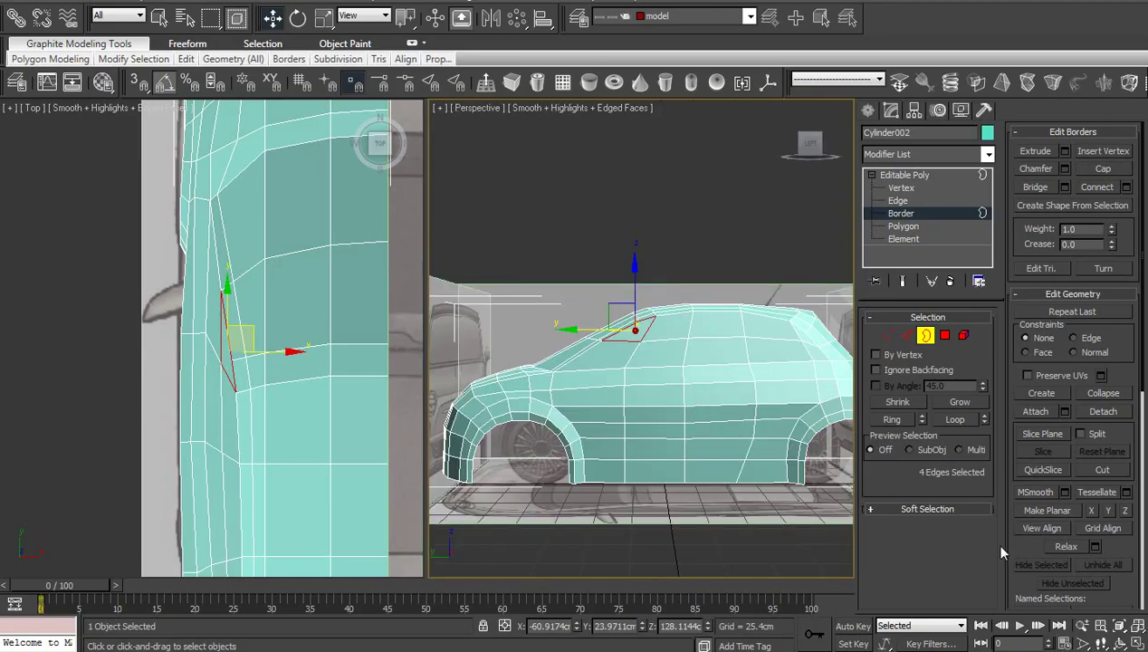
pyautogui.click(1120, 643)
pyautogui.moveTo(602, 367); pyautogui.dragTo(654, 399)
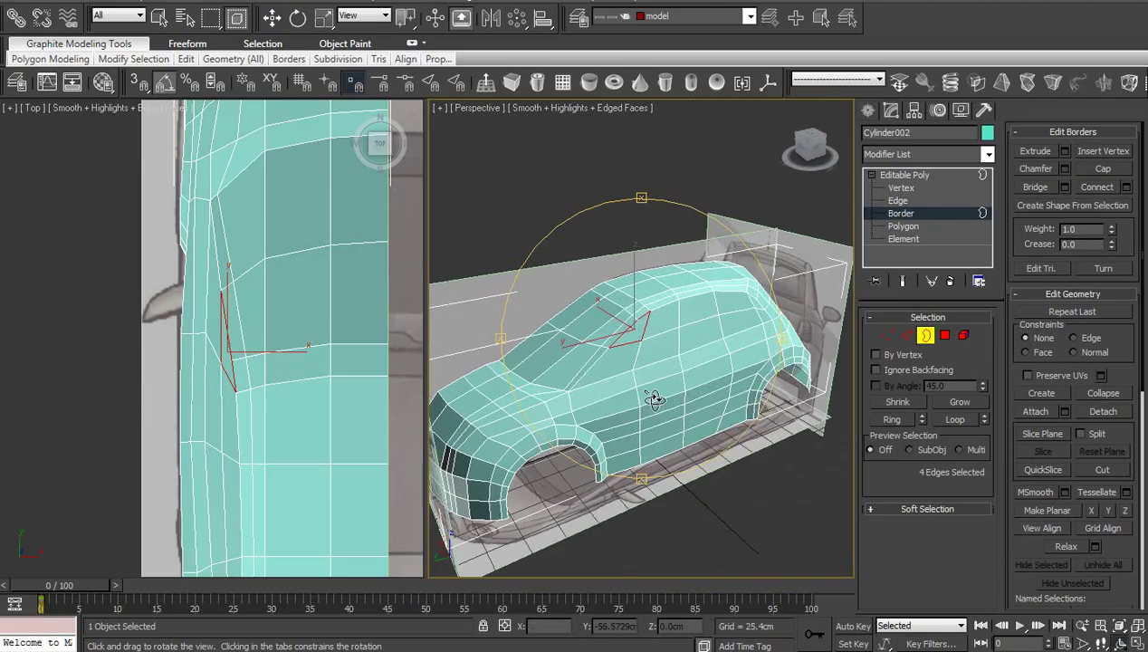
pyautogui.hotkey('ctrl', 'q')
pyautogui.moveTo(653, 399); pyautogui.dragTo(597, 388)
pyautogui.hotkey('ctrl', 'q')
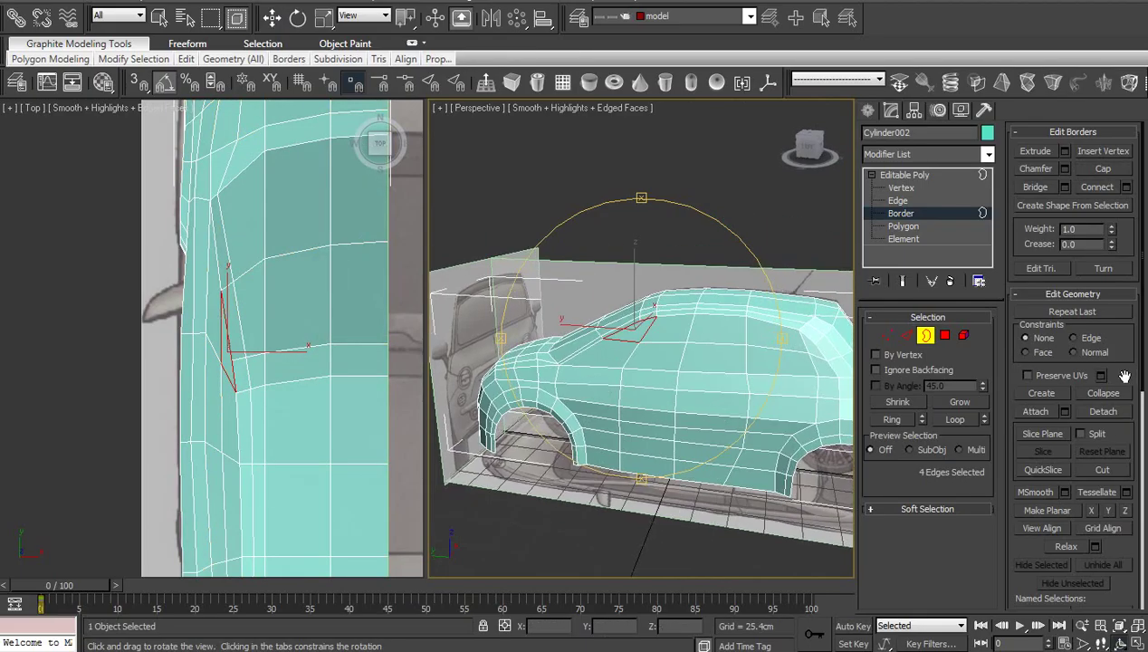
pyautogui.scroll(-5, 1123, 374)
# - Toggle Use NURMS Subdivision on and off, then exit sub-object level
pyautogui.scroll(-5, 1123, 375)
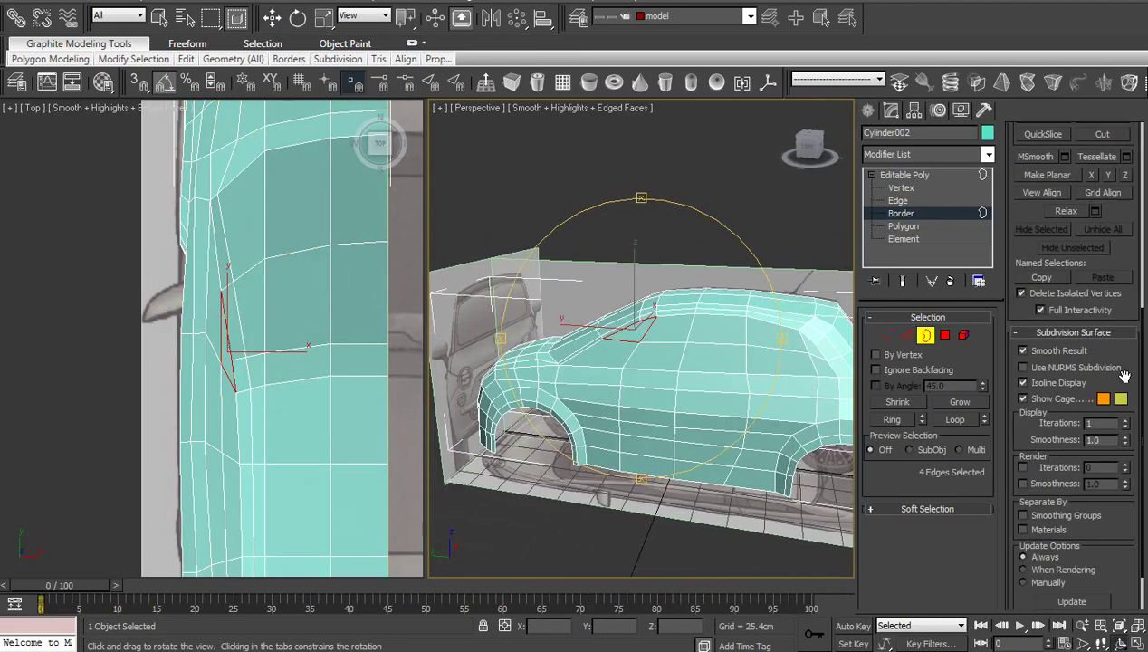
pyautogui.click(1023, 367)
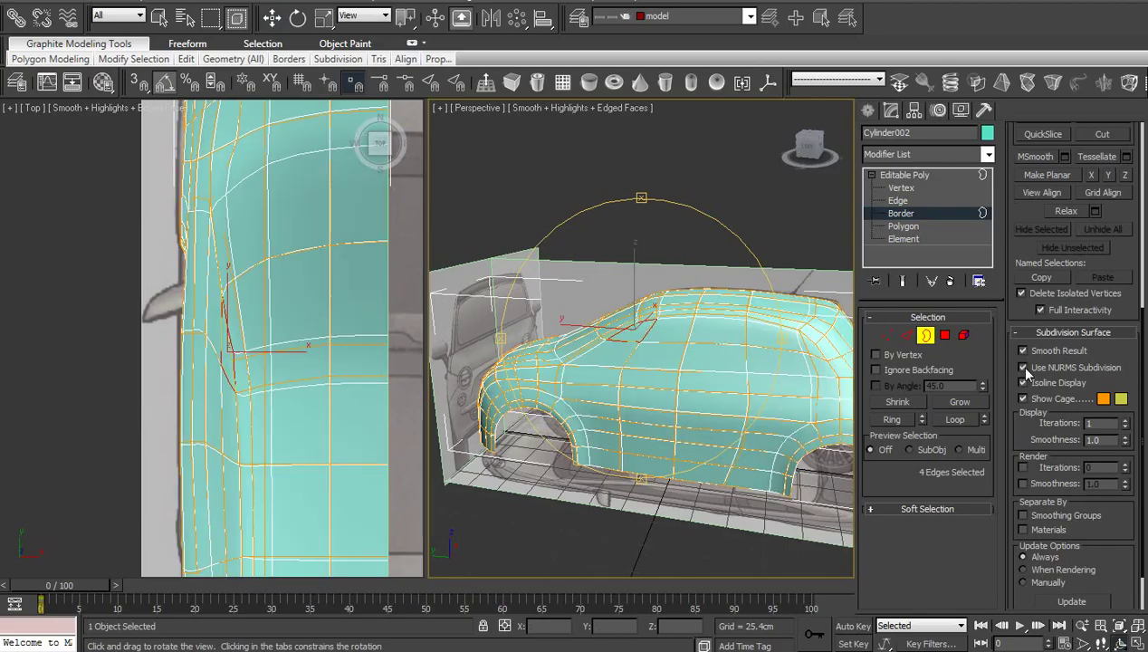
pyautogui.click(916, 175)
pyautogui.click(918, 174)
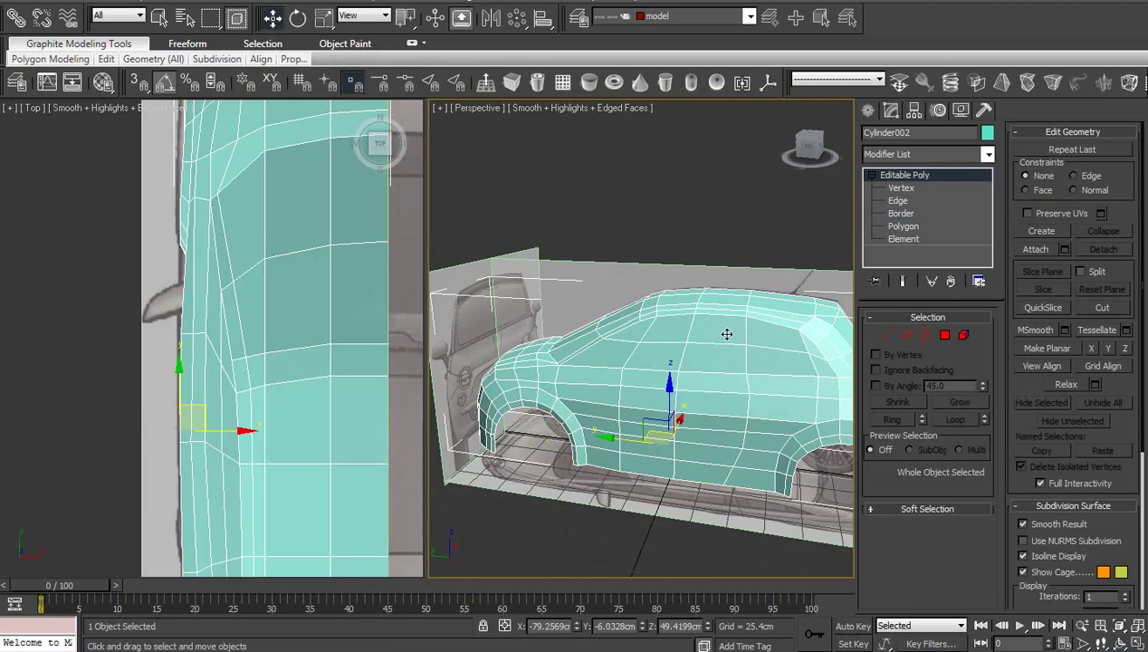
# - Orbit the Perspective view to face the car from the front
pyautogui.click(1123, 625)
pyautogui.moveTo(628, 430)
pyautogui.mouseDown()
pyautogui.moveTo(732, 415)
pyautogui.moveTo(770, 378)
pyautogui.mouseUp()
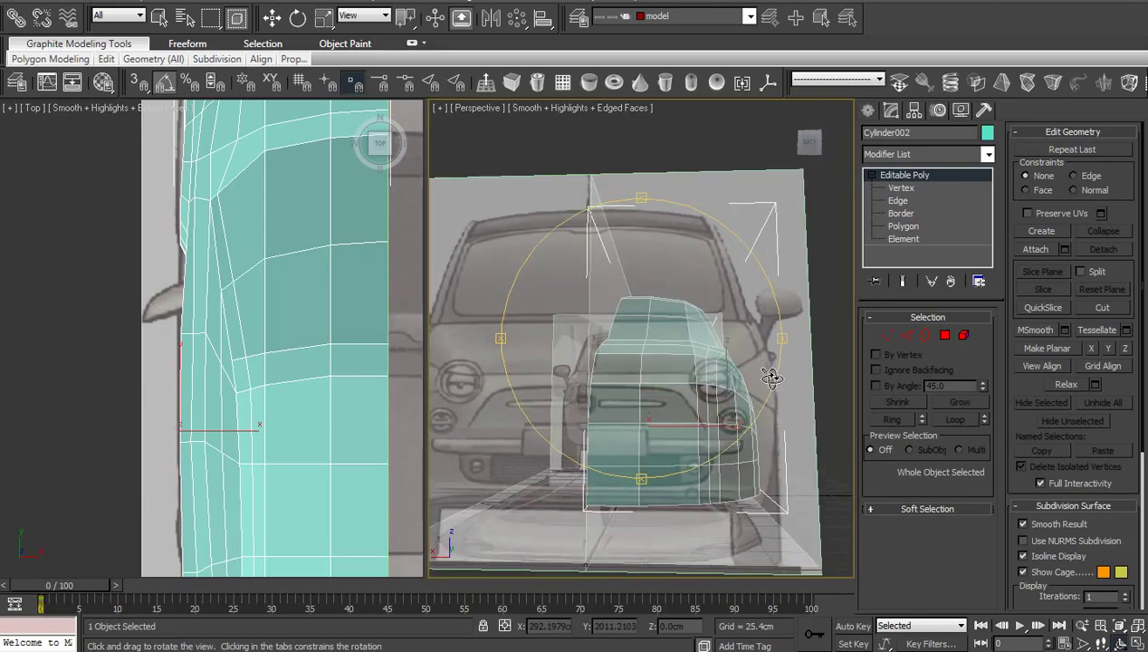
pyautogui.scroll(-3, 724, 378)
pyautogui.rightClick(849, 260)
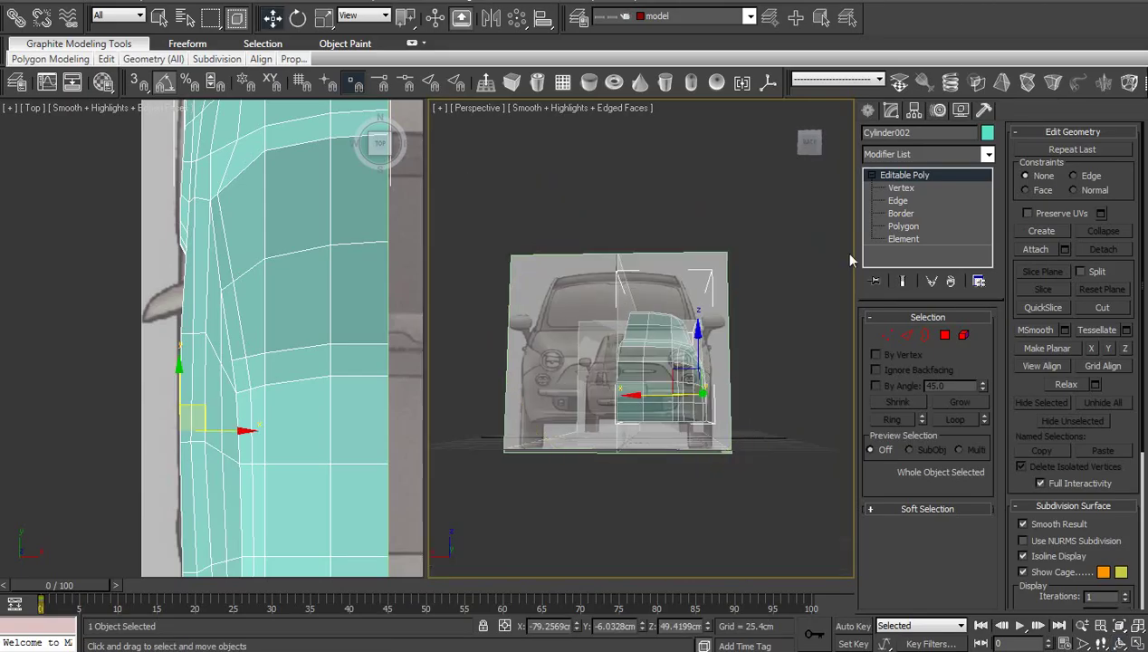
pyautogui.click(733, 234)
pyautogui.hotkey('ctrl', 'z')
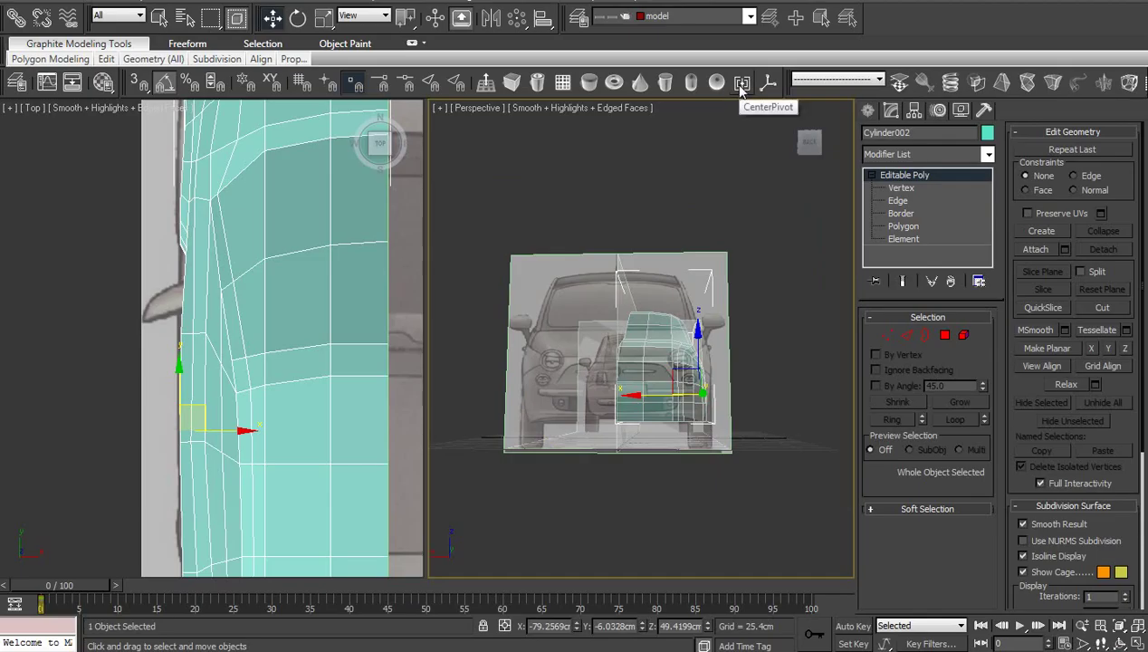
pyautogui.moveTo(692, 240); pyautogui.dragTo(690, 287, button='middle')
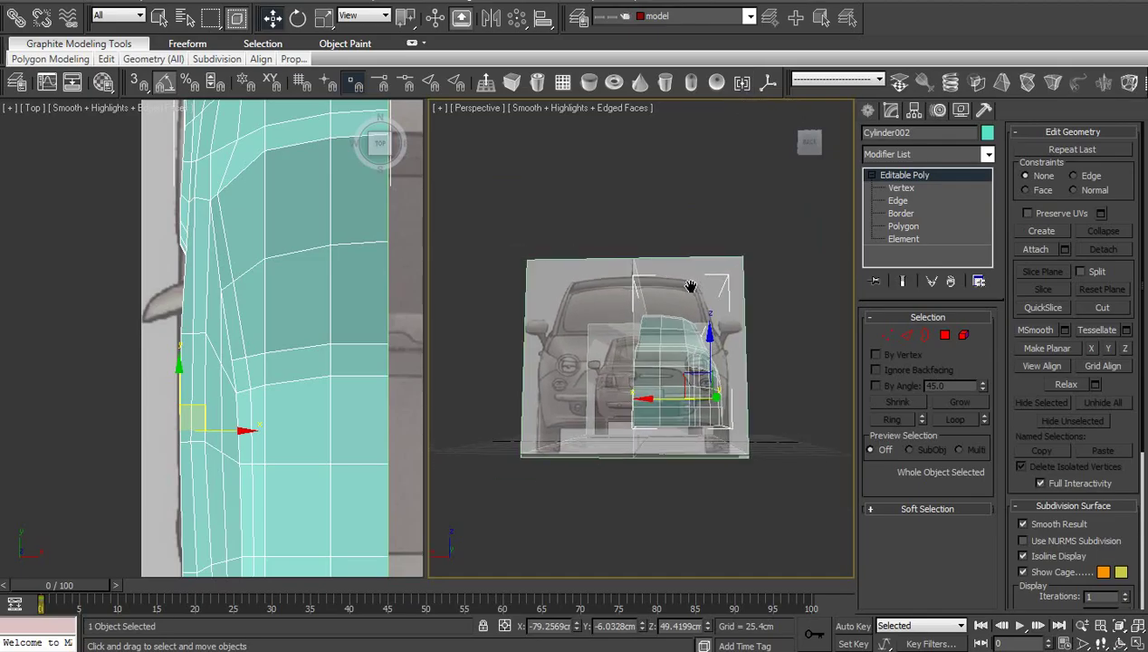
# - Mirror the half car body across the X axis as an Instance clone with 0.0cm offset
pyautogui.click(494, 20)
pyautogui.click(541, 358)
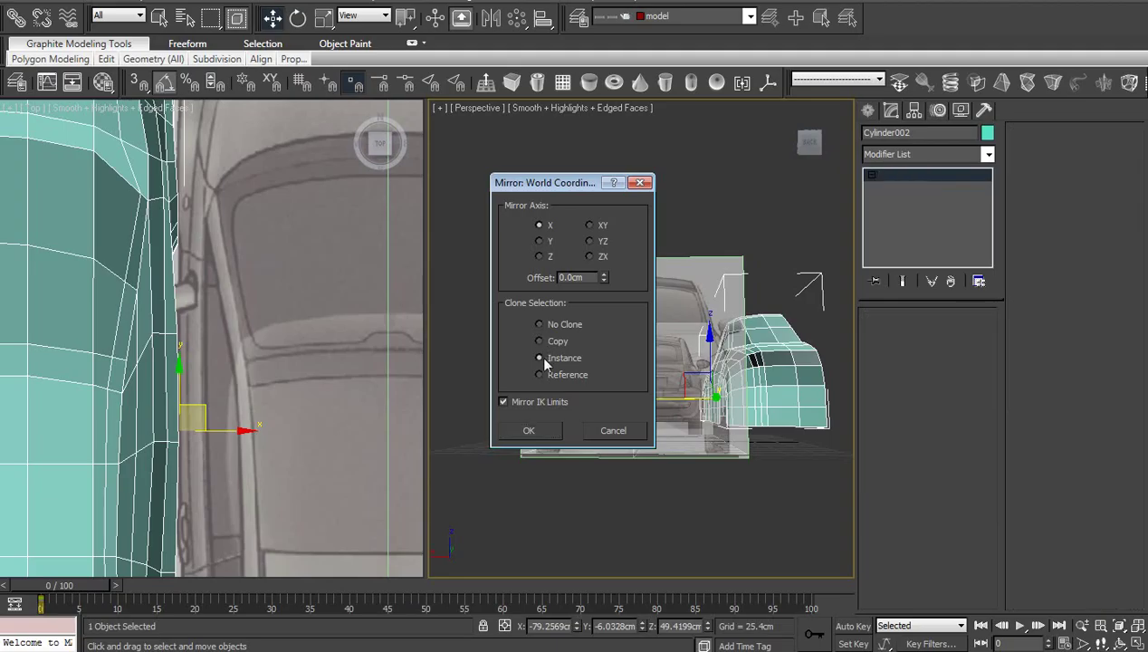
pyautogui.click(541, 241)
pyautogui.moveTo(570, 190); pyautogui.dragTo(908, 205)
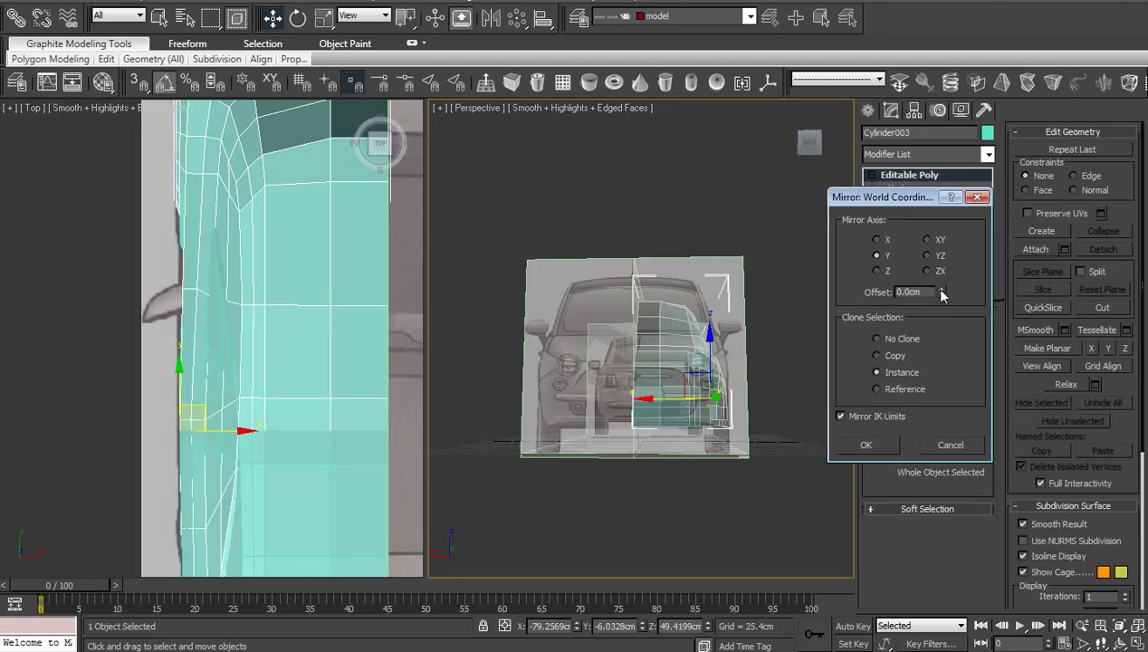
pyautogui.moveTo(942, 292); pyautogui.dragTo(938, 351)
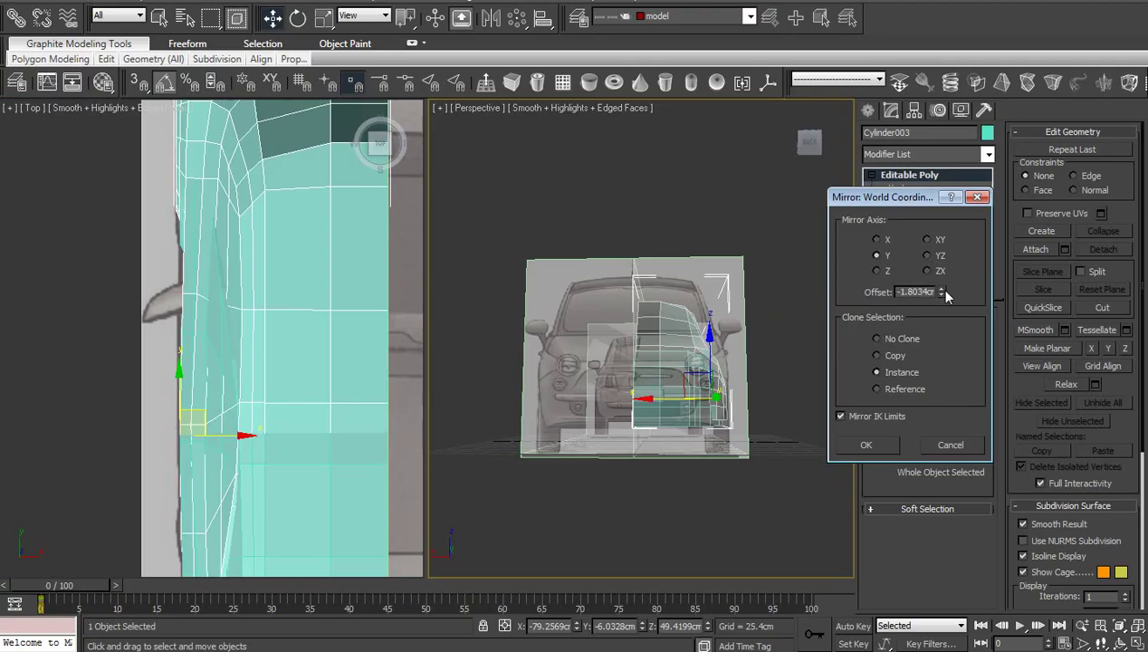
pyautogui.rightClick(941, 292)
pyautogui.click(876, 271)
pyautogui.click(876, 256)
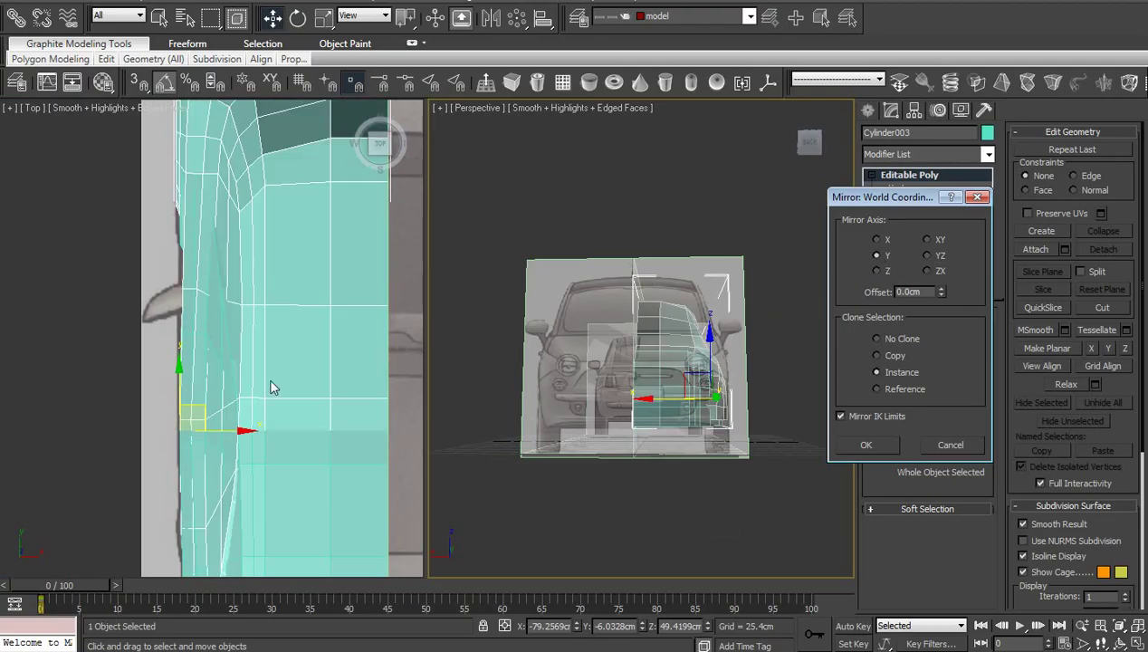
pyautogui.click(876, 240)
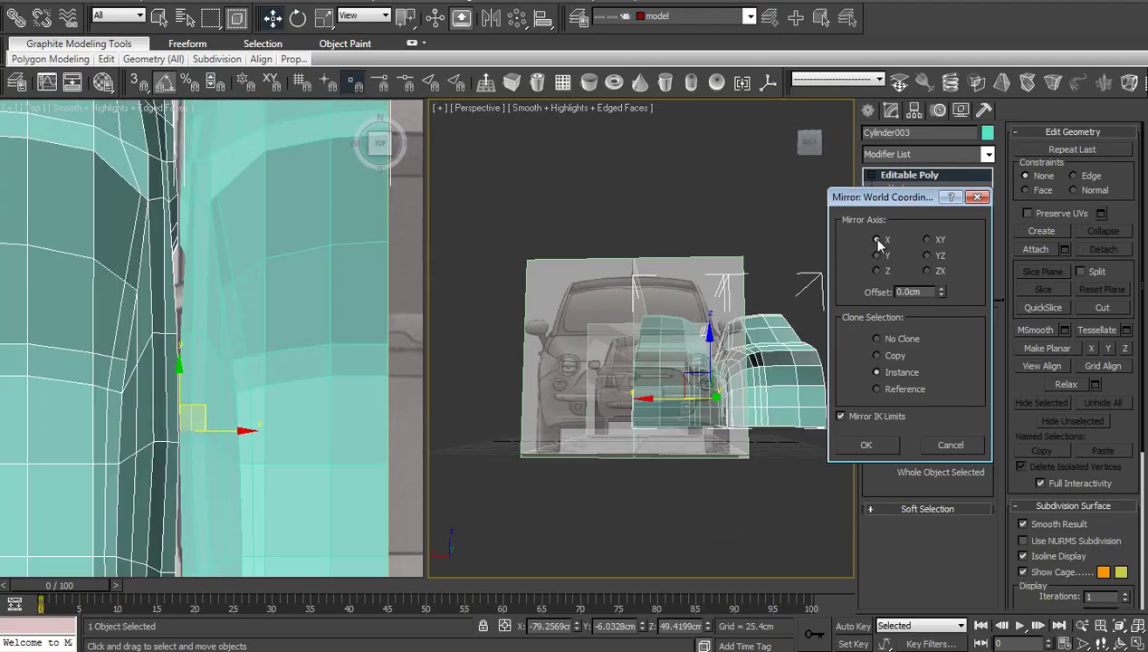
pyautogui.click(892, 444)
# - Negate the mirrored half's X coordinate so it sits beside the original half
pyautogui.rightClick(752, 233)
pyautogui.click(770, 395)
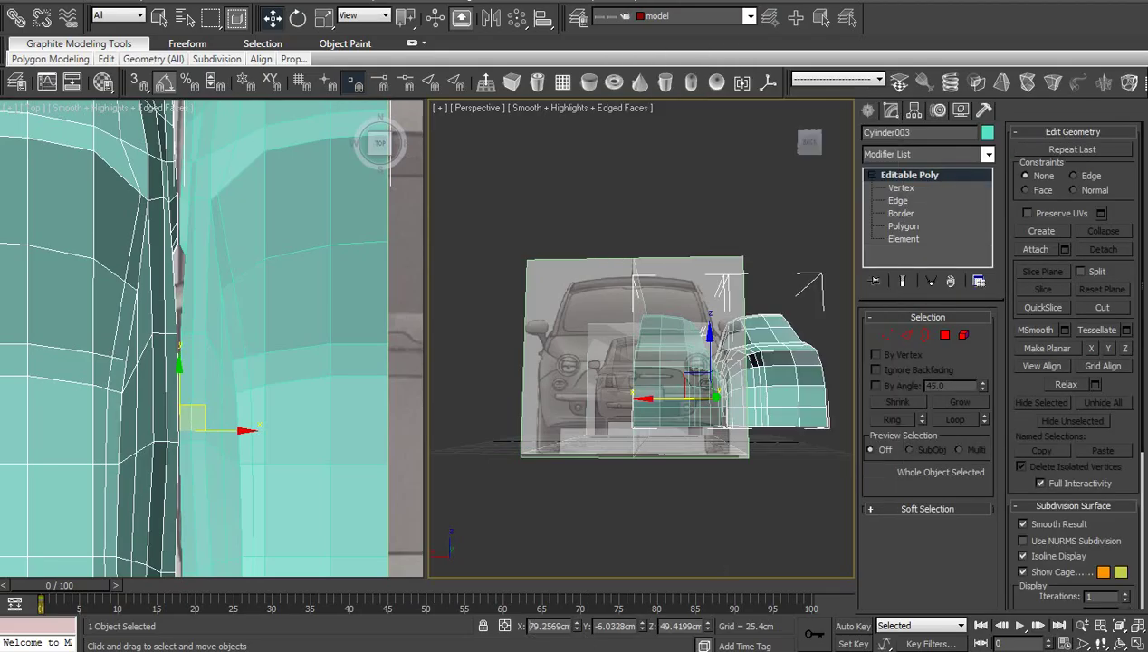
pyautogui.press('Return')
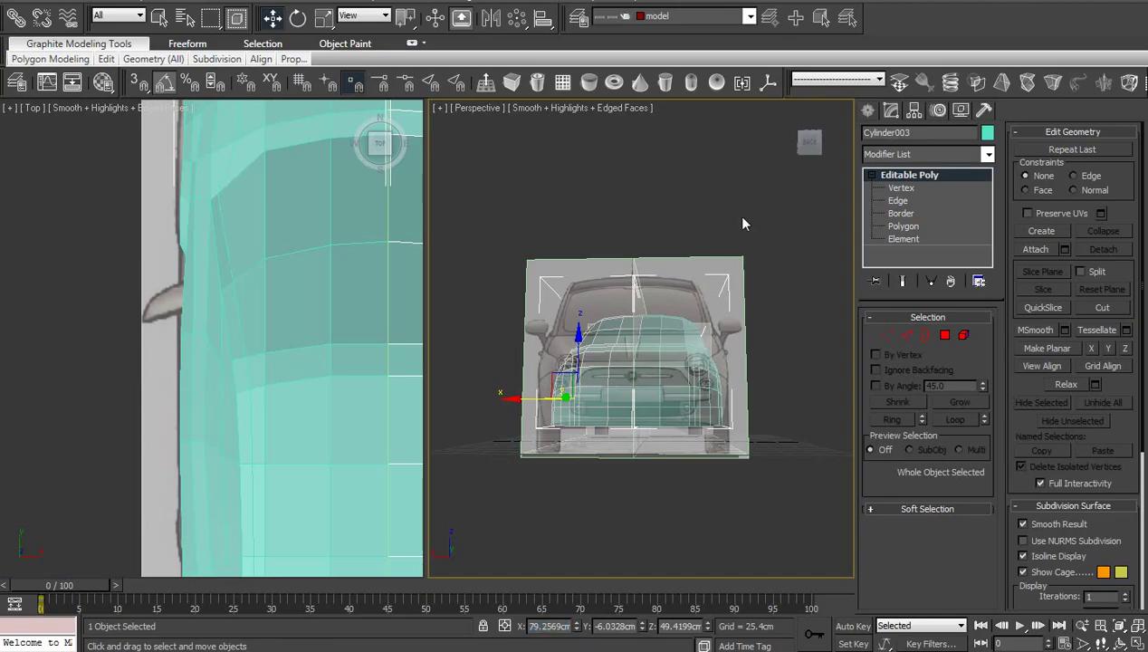
# - Select the Cylinder002 body half and enable Use NURMS Subdivision smoothing
pyautogui.click(744, 223)
pyautogui.click(1120, 628)
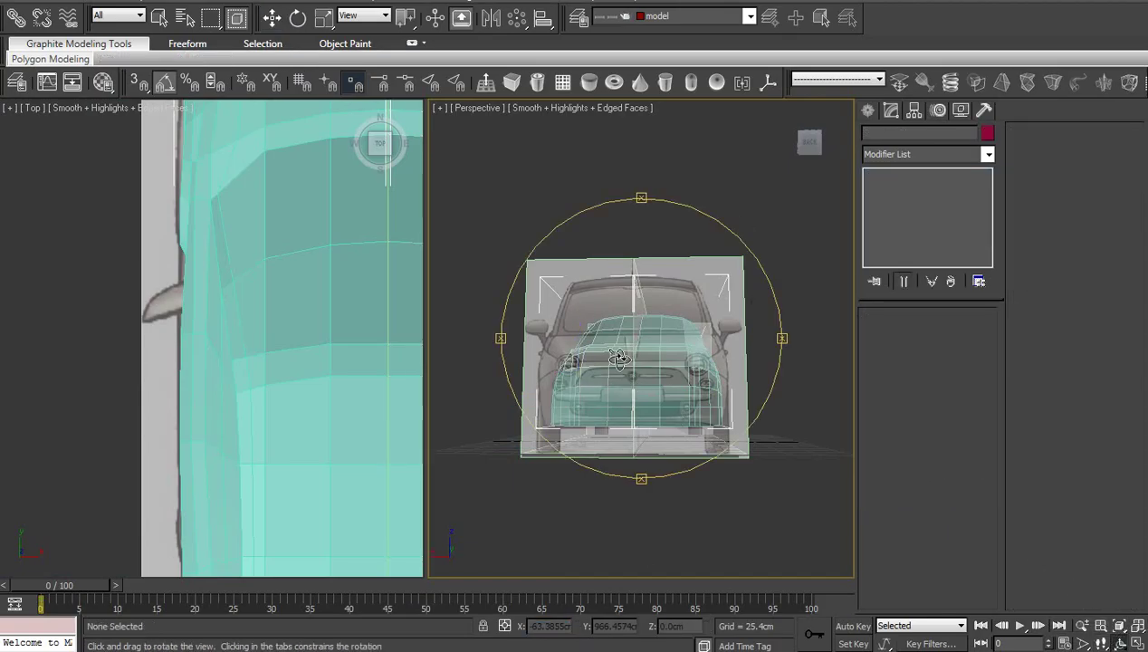
pyautogui.moveTo(715, 380)
pyautogui.mouseDown()
pyautogui.moveTo(640, 387)
pyautogui.moveTo(661, 369)
pyautogui.mouseUp()
pyautogui.press('w')
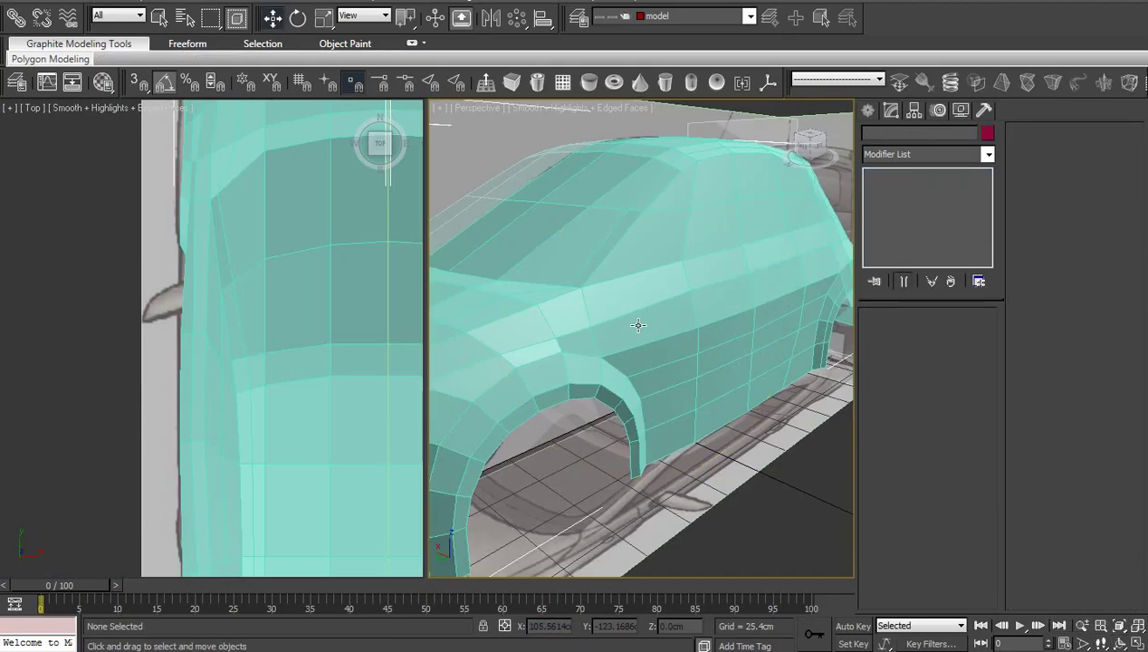
pyautogui.click(635, 325)
pyautogui.keyDown('alt'); pyautogui.moveTo(670, 345); pyautogui.dragTo(731, 351, button='middle'); pyautogui.keyUp('alt')
pyautogui.hotkey('ctrl', 'BackSpace')
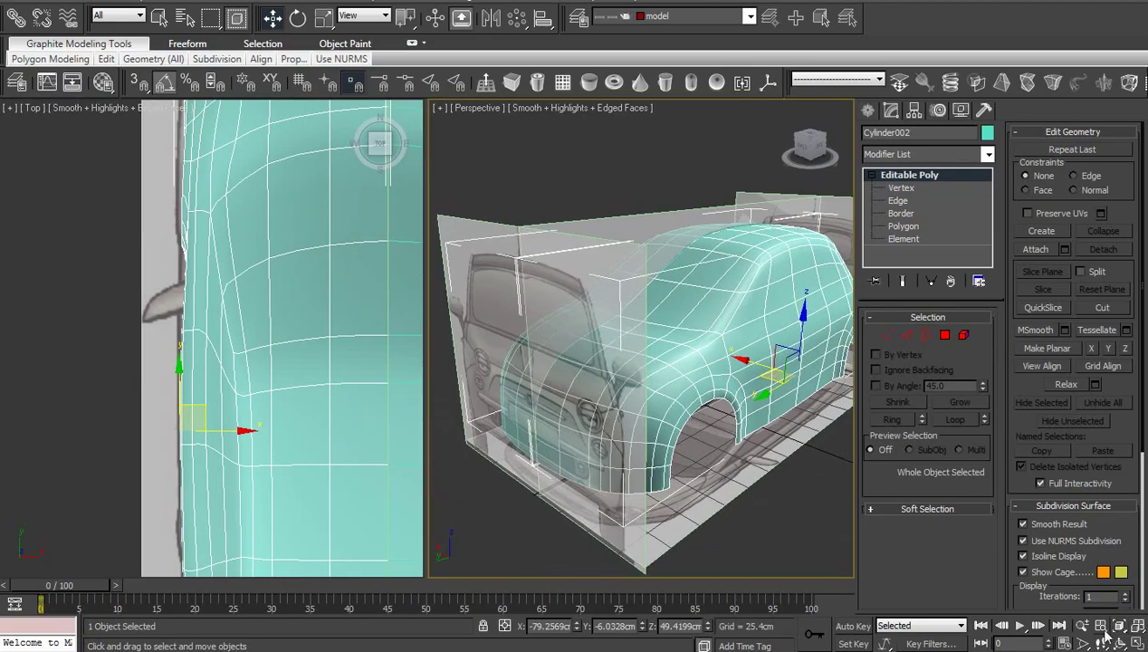
# - Maximize the Perspective viewport and orbit to a side-on view of the smoothed car
pyautogui.click(1119, 643)
pyautogui.moveTo(625, 378)
pyautogui.mouseDown()
pyautogui.moveTo(767, 376)
pyautogui.moveTo(649, 311)
pyautogui.moveTo(639, 313)
pyautogui.moveTo(673, 363)
pyautogui.moveTo(710, 381)
pyautogui.mouseUp()
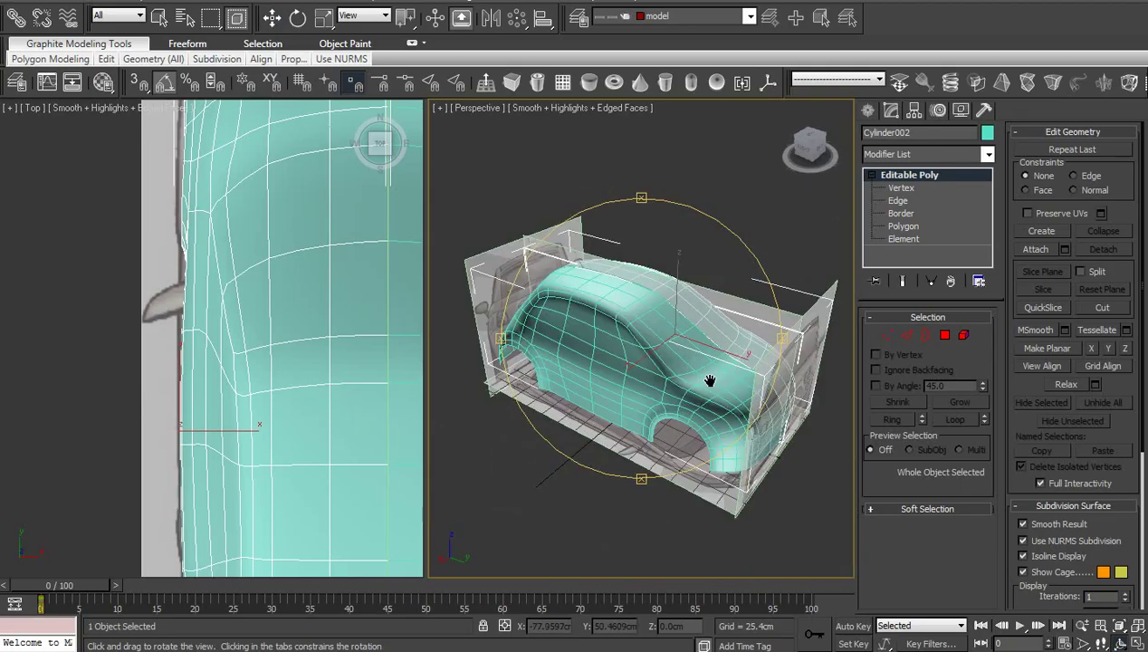
pyautogui.hotkey('alt', 'w')
pyautogui.scroll(-3, 668, 349)
pyautogui.moveTo(669, 350); pyautogui.dragTo(629, 286)
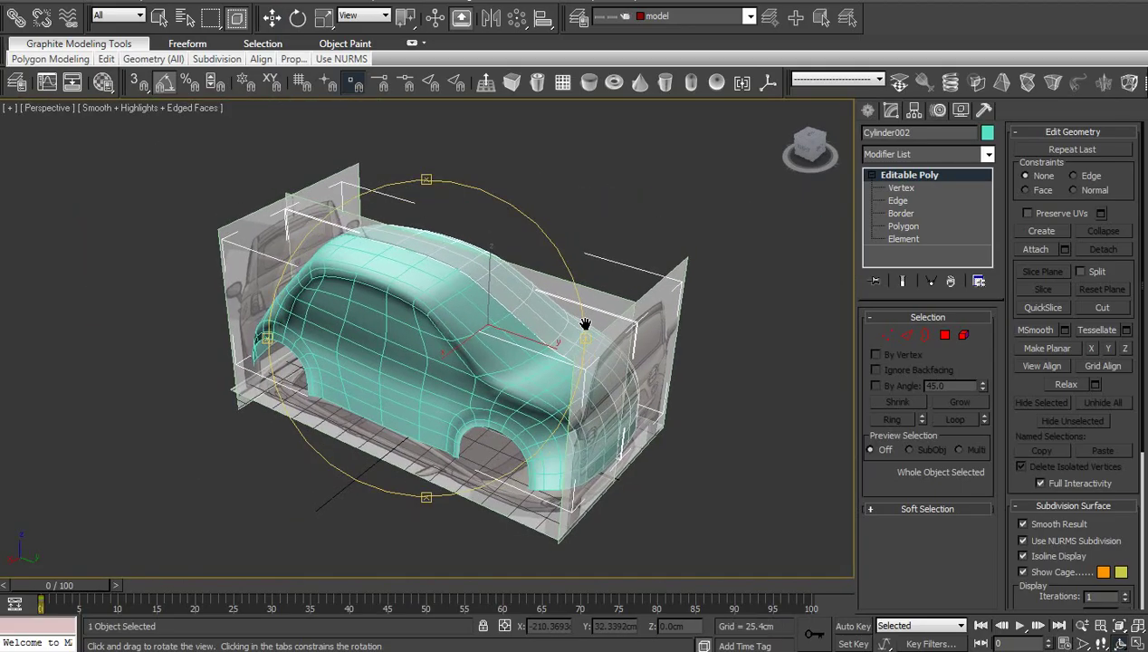
# - Hide the drow layer's blueprint planes in the Layer Manager
pyautogui.click(578, 16)
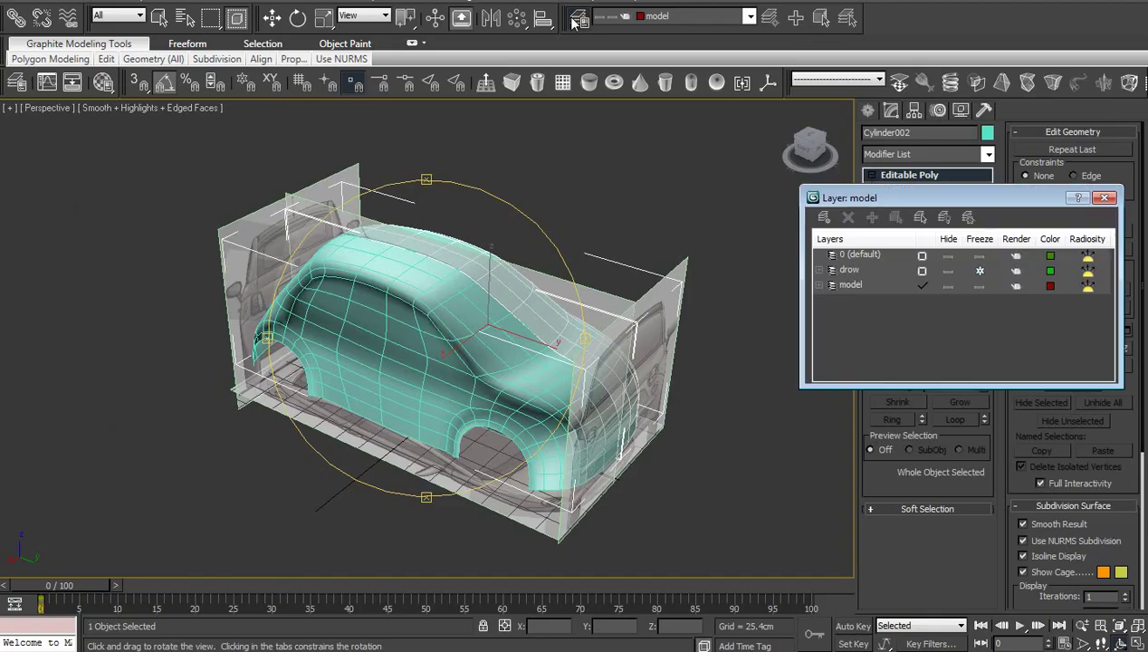
pyautogui.click(946, 270)
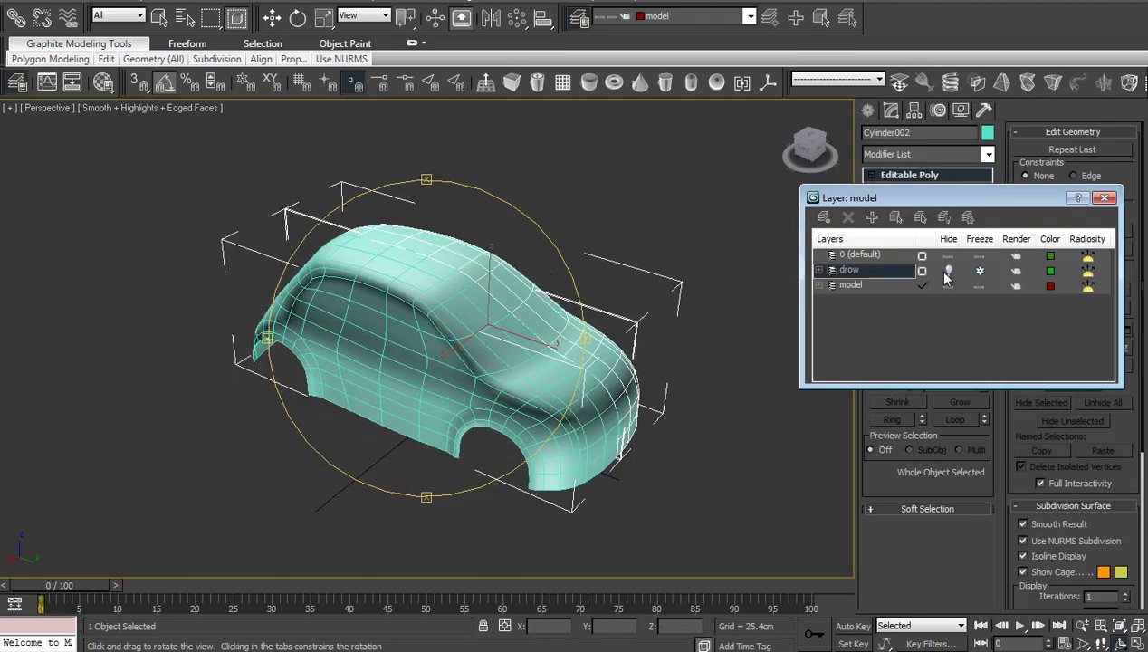
pyautogui.moveTo(398, 299)
pyautogui.mouseDown()
pyautogui.moveTo(330, 311)
pyautogui.moveTo(512, 327)
pyautogui.mouseUp()
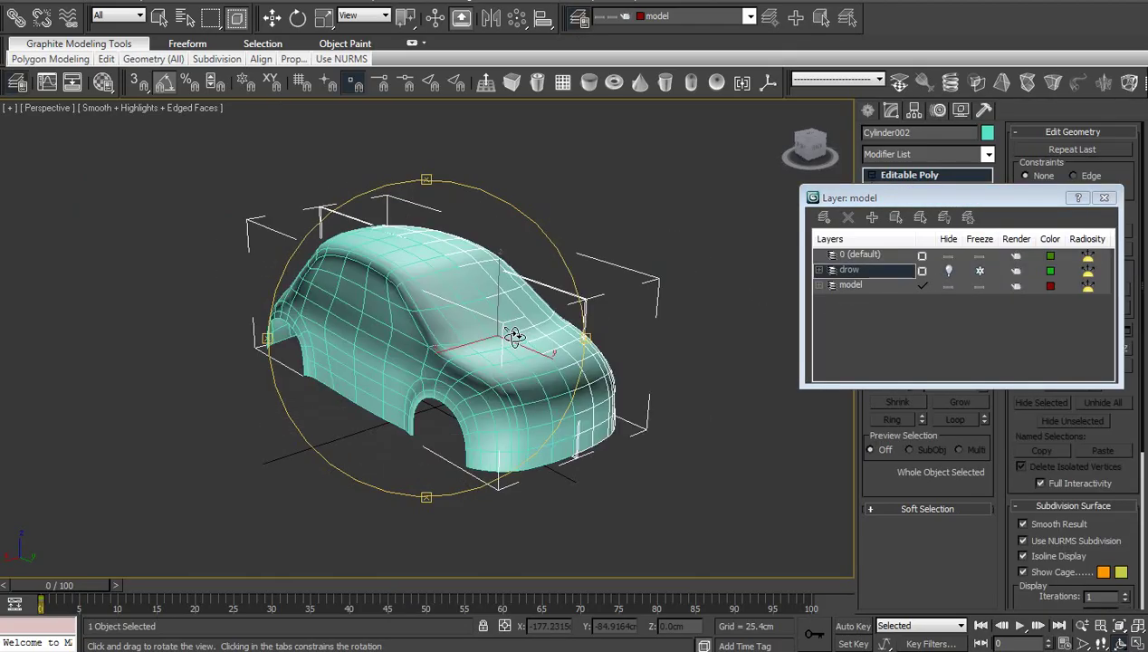
pyautogui.rightClick(595, 277)
pyautogui.click(623, 435)
pyautogui.scroll(3, 621, 427)
pyautogui.moveTo(621, 427); pyautogui.dragTo(628, 453, button='middle')
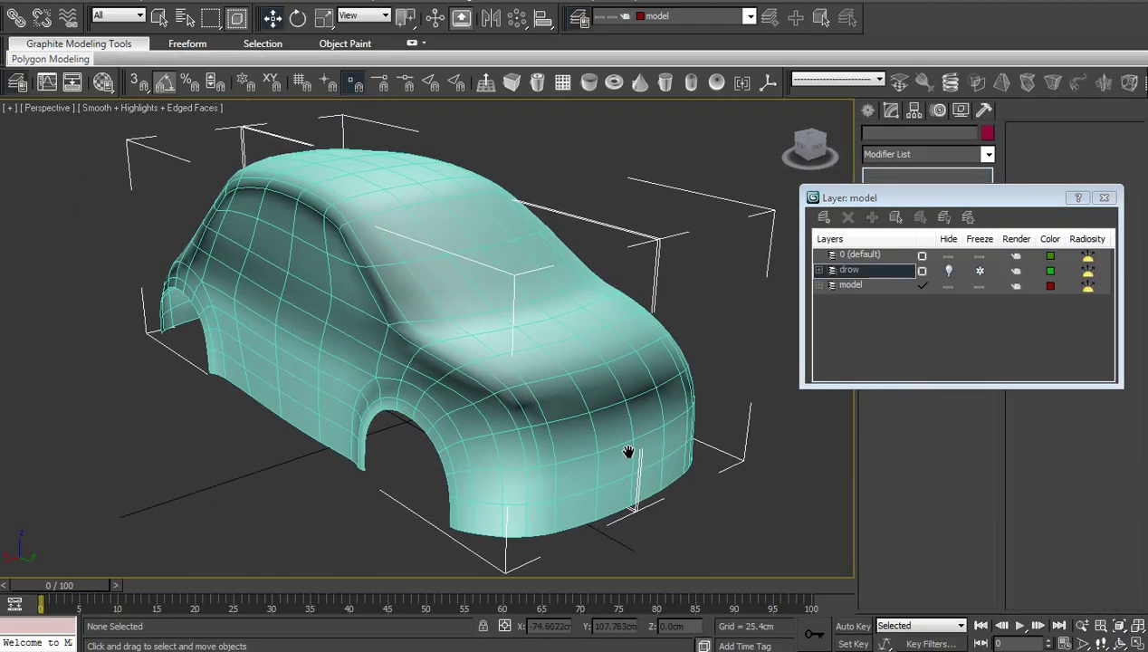
# - Turn off Edged Faces with F4 and select both car body halves
pyautogui.press('F4')
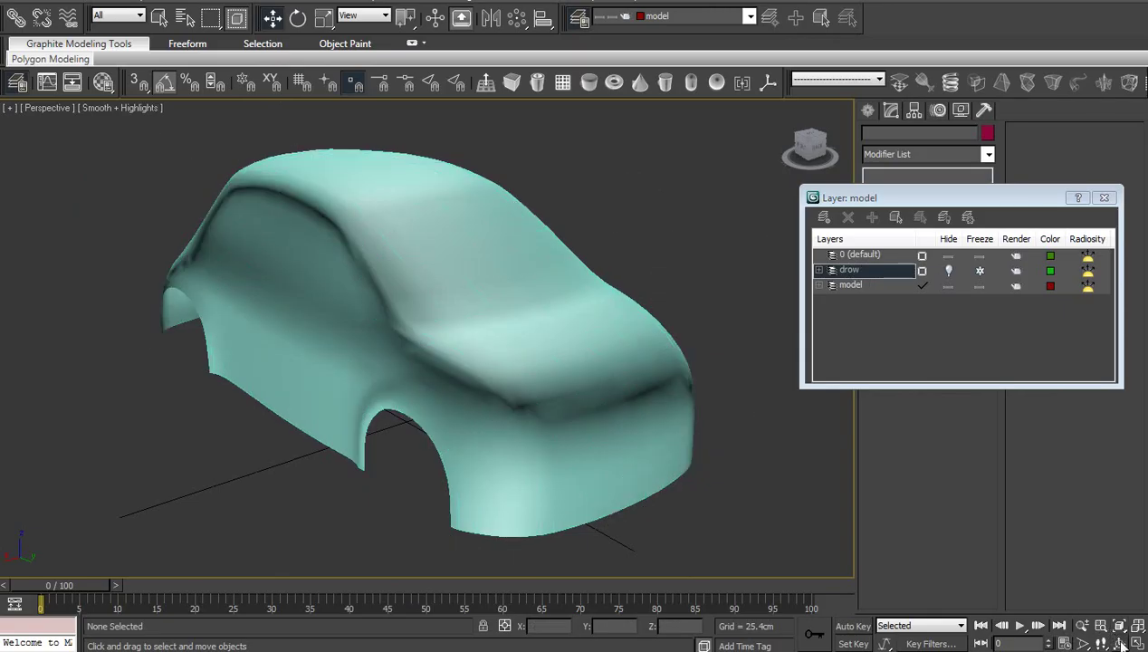
pyautogui.click(1121, 643)
pyautogui.moveTo(525, 397)
pyautogui.mouseDown()
pyautogui.moveTo(507, 351)
pyautogui.moveTo(636, 352)
pyautogui.moveTo(487, 338)
pyautogui.moveTo(594, 359)
pyautogui.moveTo(487, 386)
pyautogui.mouseUp()
pyautogui.rightClick(487, 387)
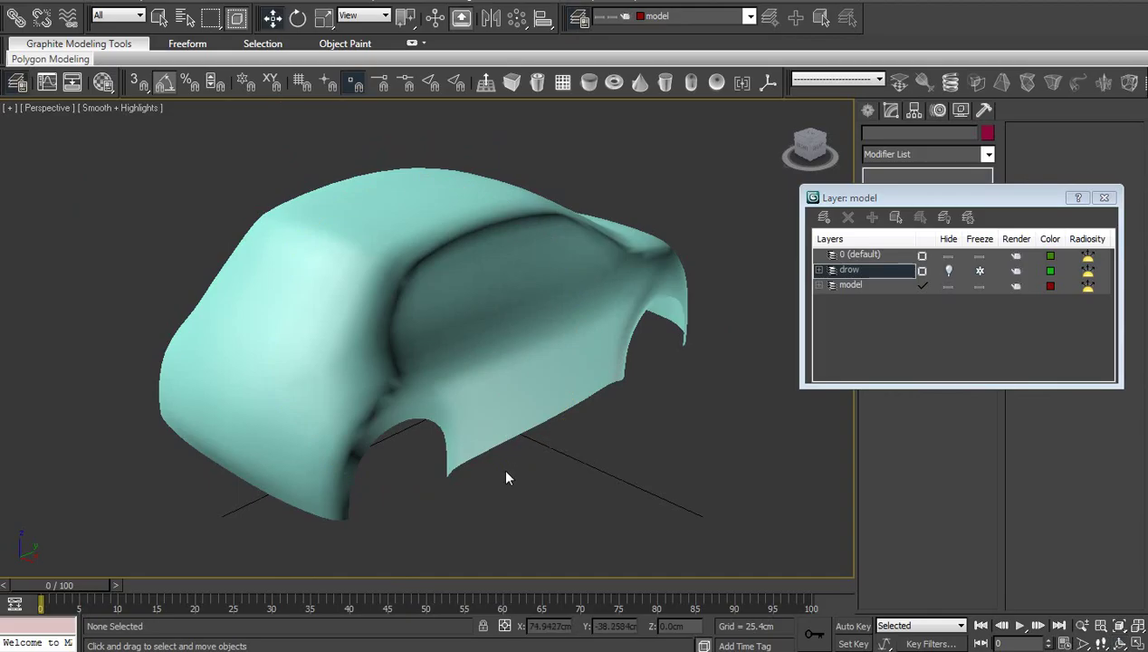
pyautogui.hotkey('ctrl', 'a')
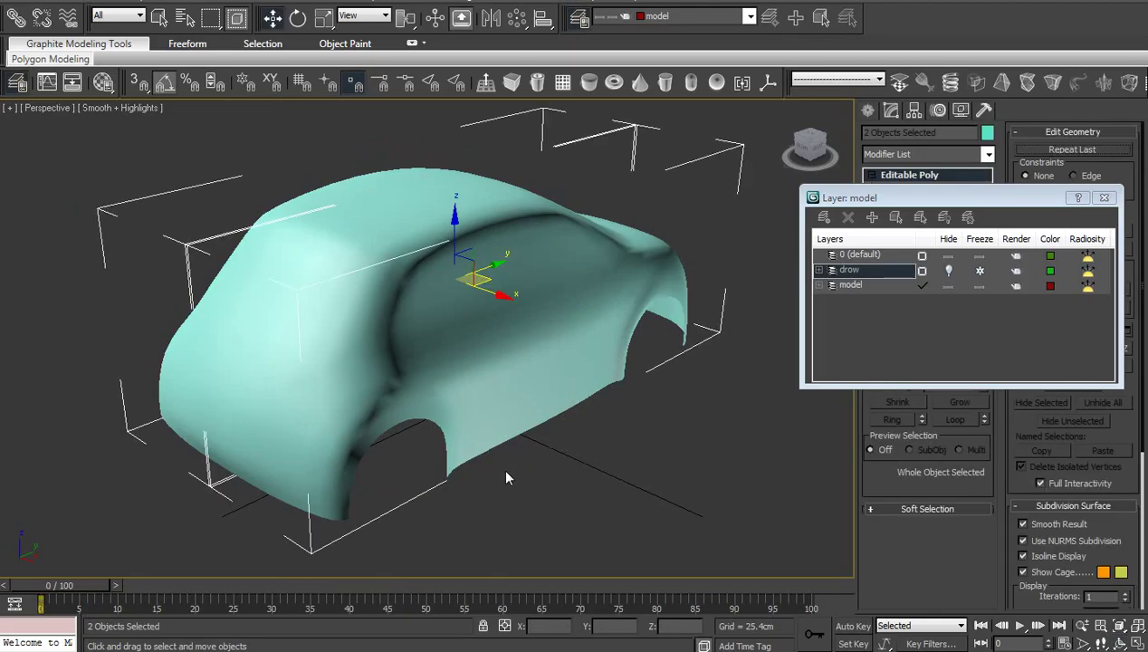
# - Assign the grey 02 - Default material to both car body halves
pyautogui.press('m')
pyautogui.click(757, 36)
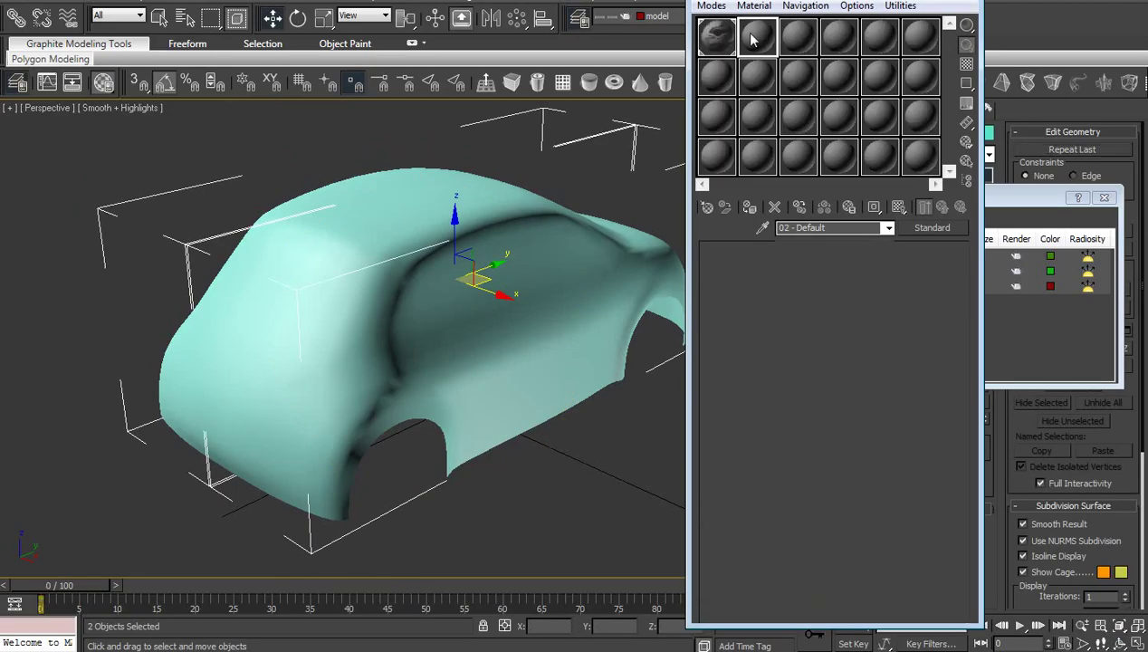
pyautogui.click(749, 207)
pyautogui.press('m')
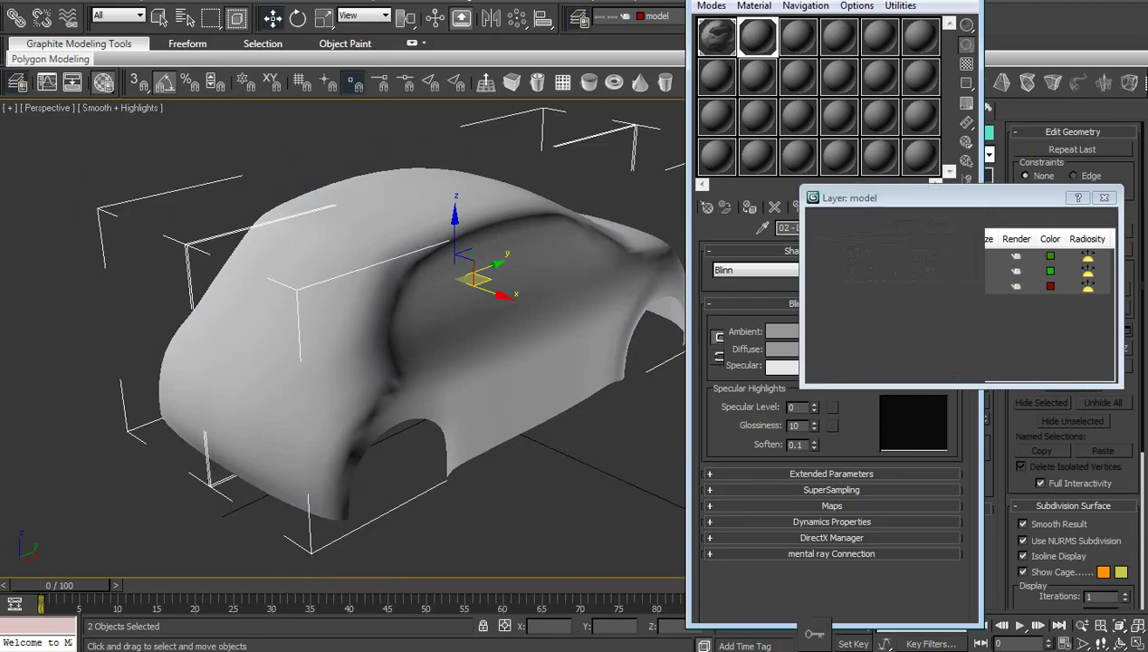
# - Unhide the drow layer to bring the blueprint planes back
pyautogui.click(686, 389)
pyautogui.click(1121, 643)
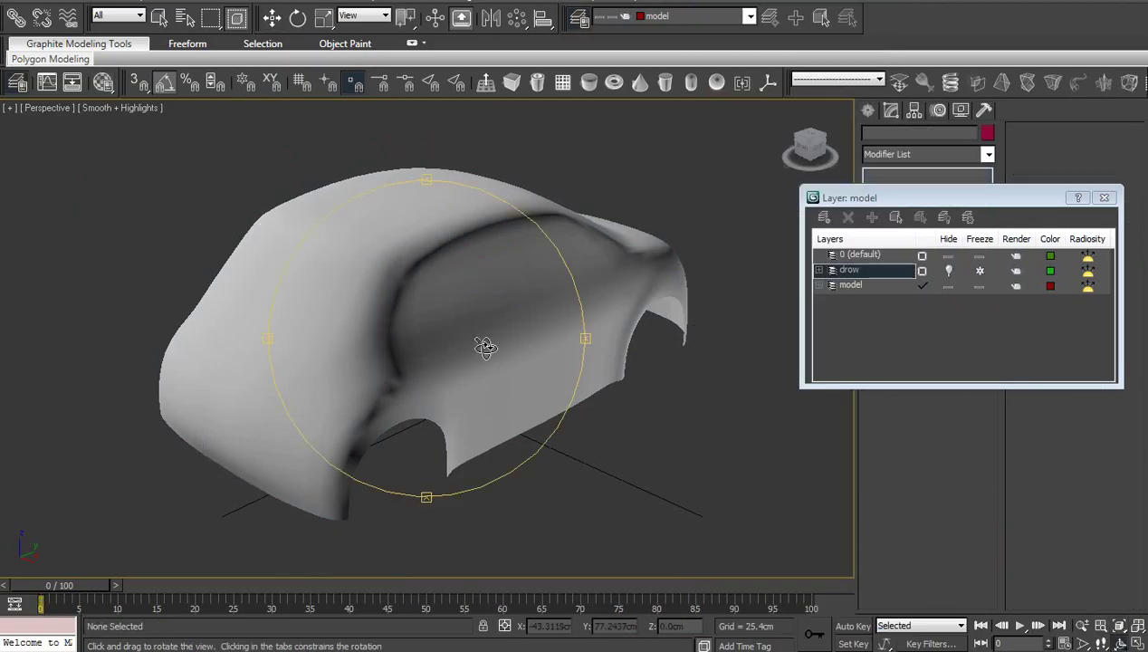
pyautogui.moveTo(481, 340)
pyautogui.mouseDown()
pyautogui.moveTo(223, 323)
pyautogui.moveTo(280, 330)
pyautogui.moveTo(384, 374)
pyautogui.moveTo(463, 381)
pyautogui.mouseUp()
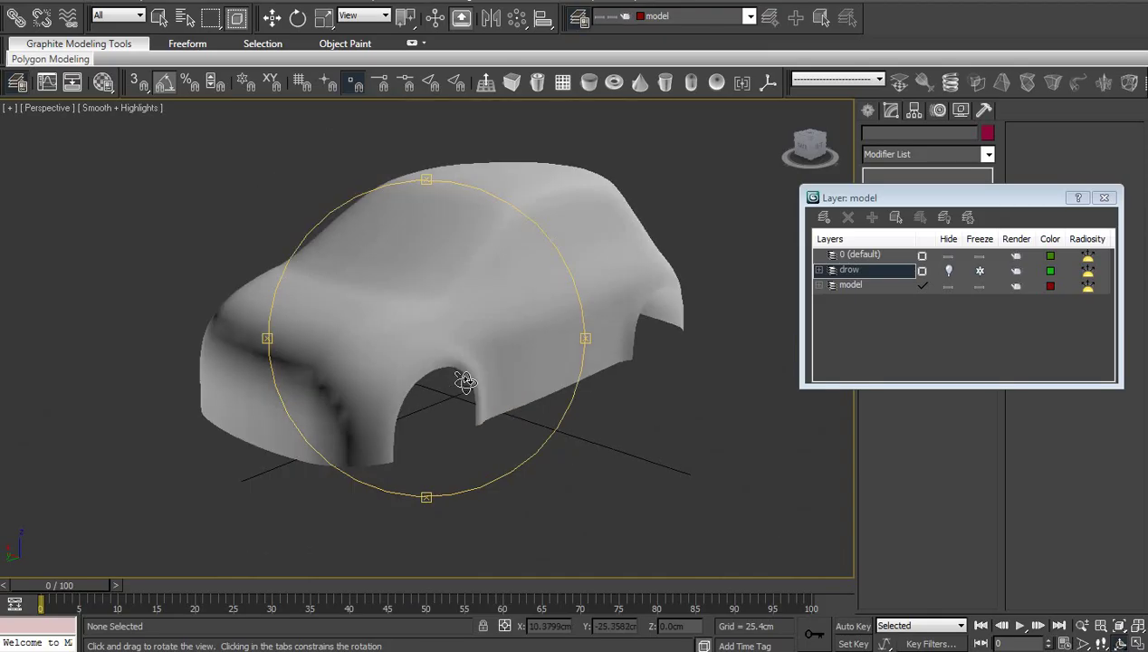
pyautogui.rightClick(463, 381)
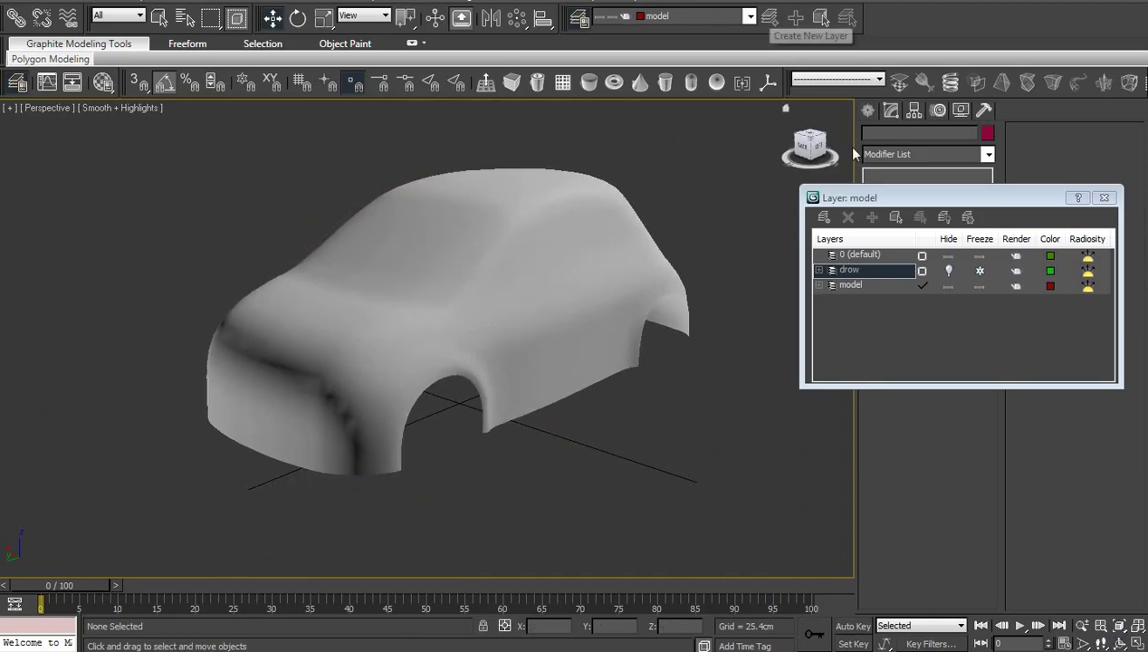
pyautogui.click(948, 270)
# - Close the Layer Manager and turn Edged Faces back on for the car body with F4
pyautogui.click(1103, 197)
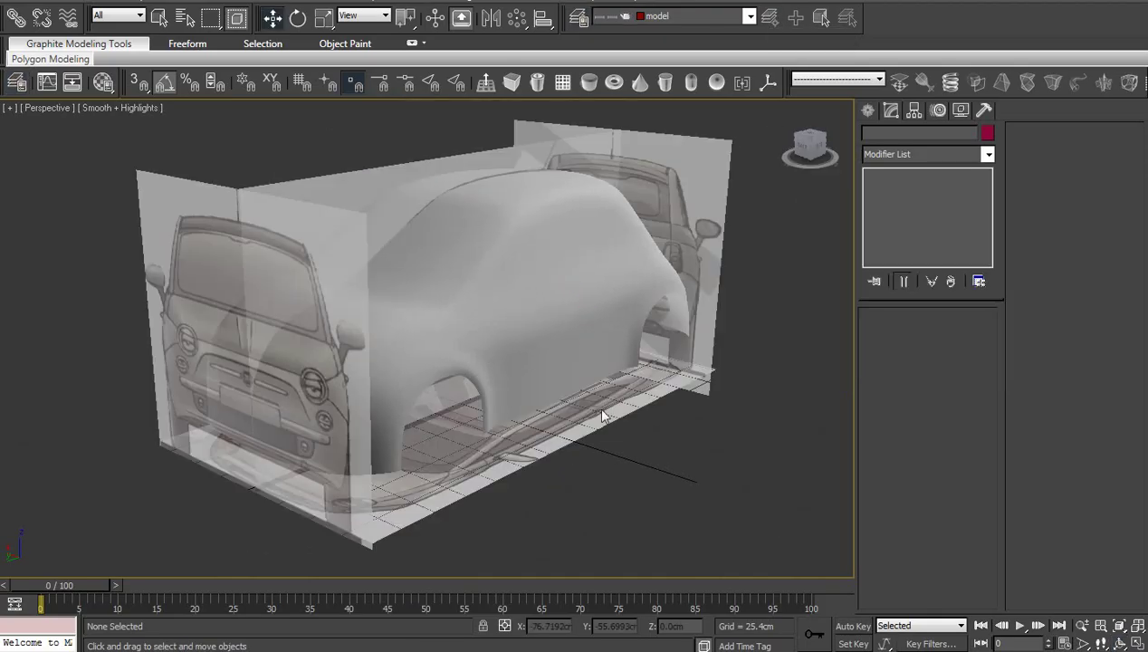
pyautogui.click(514, 363)
pyautogui.press('F4')
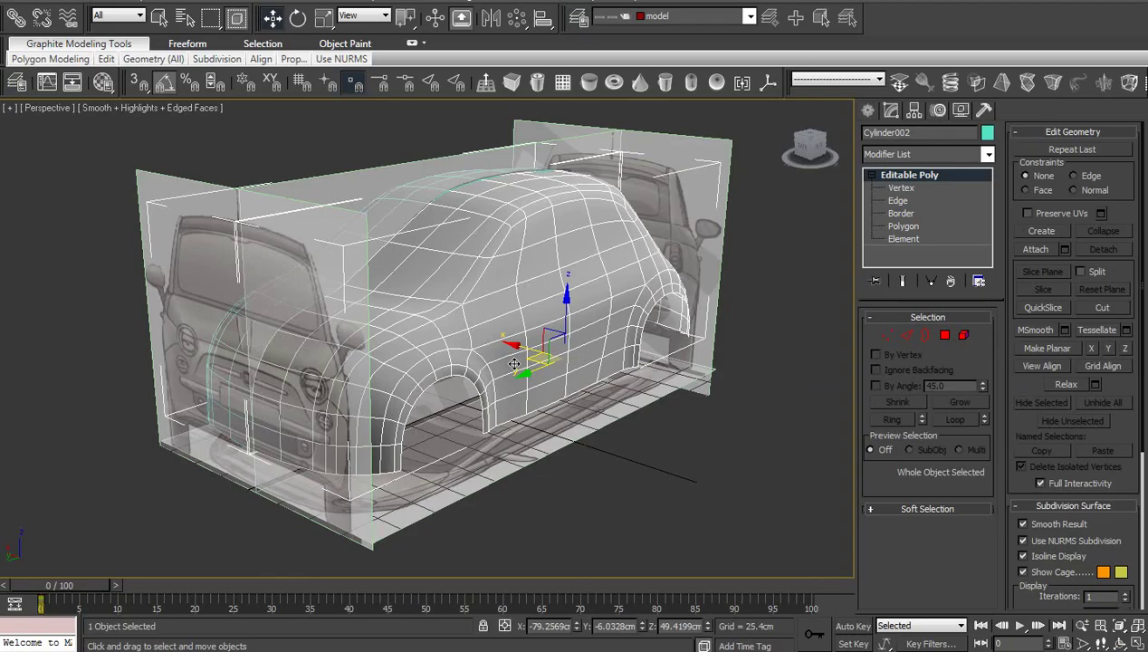
pyautogui.click(608, 466)
pyautogui.moveTo(551, 403); pyautogui.dragTo(574, 396, button='middle')
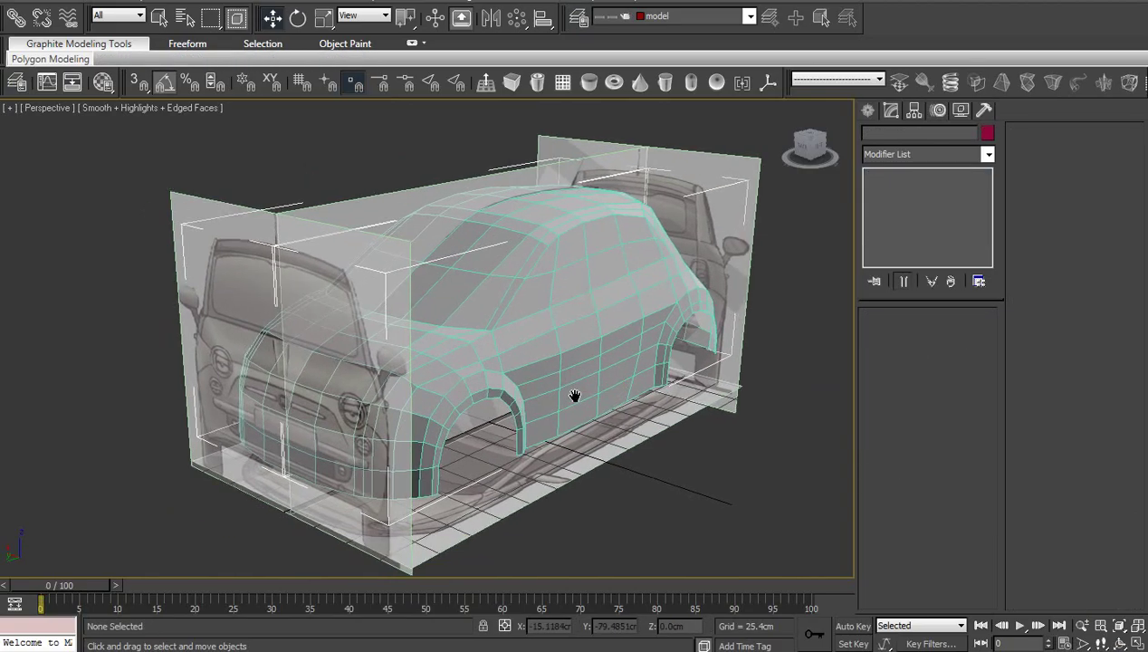